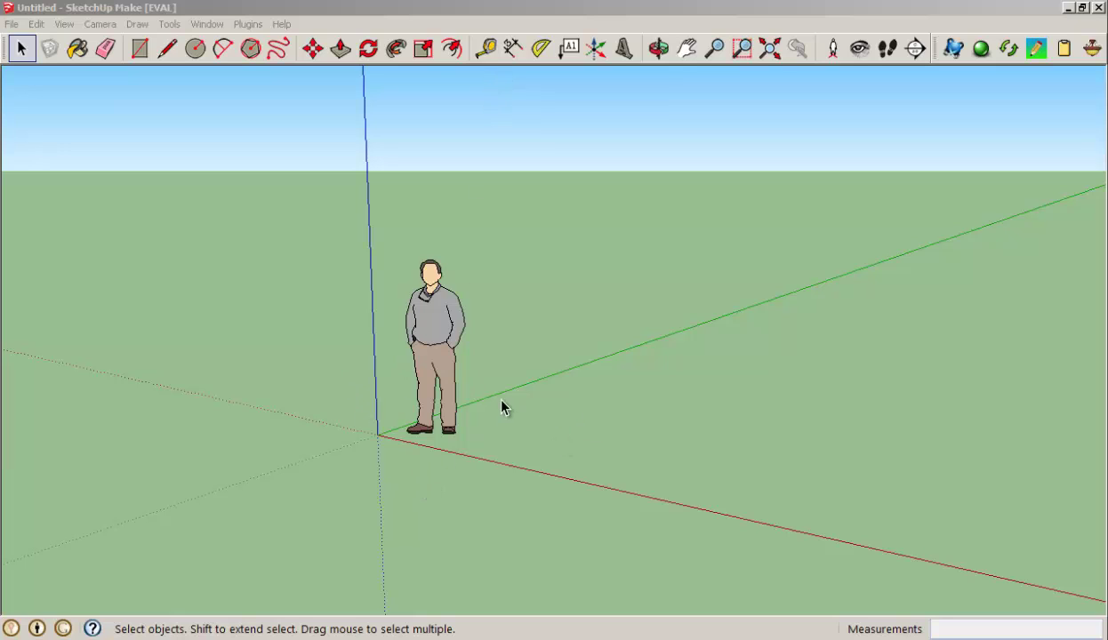
Step: Delete the default person figure and bring up 3D Text with Xirod font, 8' height and extrusion
{"action": "left_click", "coordinate": [450, 331]}
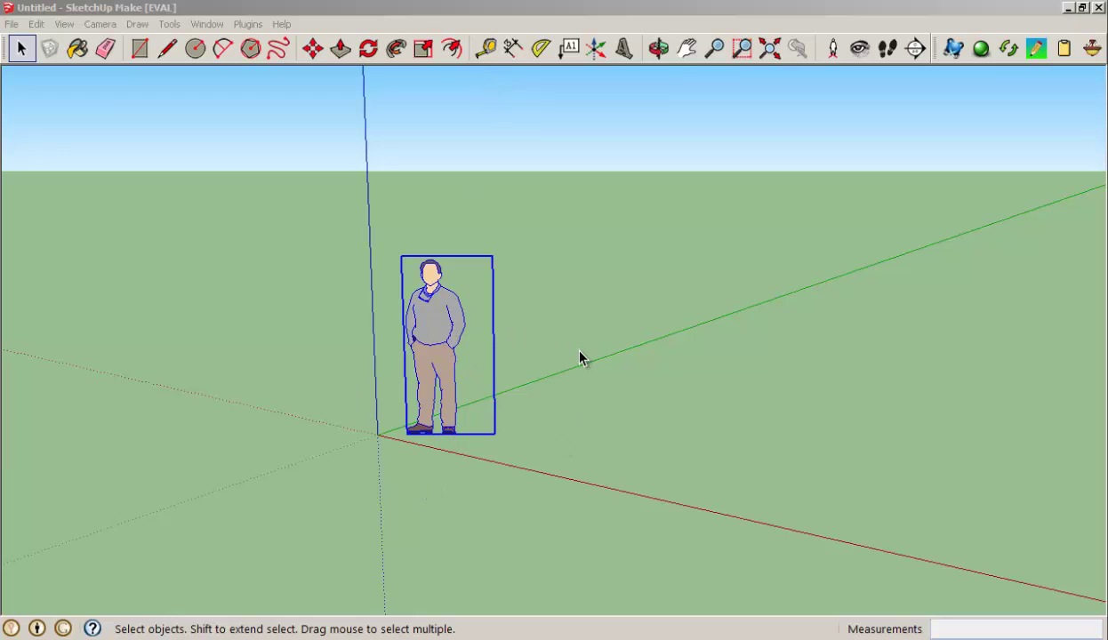
{"action": "key", "text": "Delete"}
{"action": "mouse_move", "coordinate": [500, 237]}
{"action": "middle_mouse_down"}
{"action": "mouse_move", "coordinate": [440, 450]}
{"action": "mouse_move", "coordinate": [523, 374]}
{"action": "middle_mouse_up"}
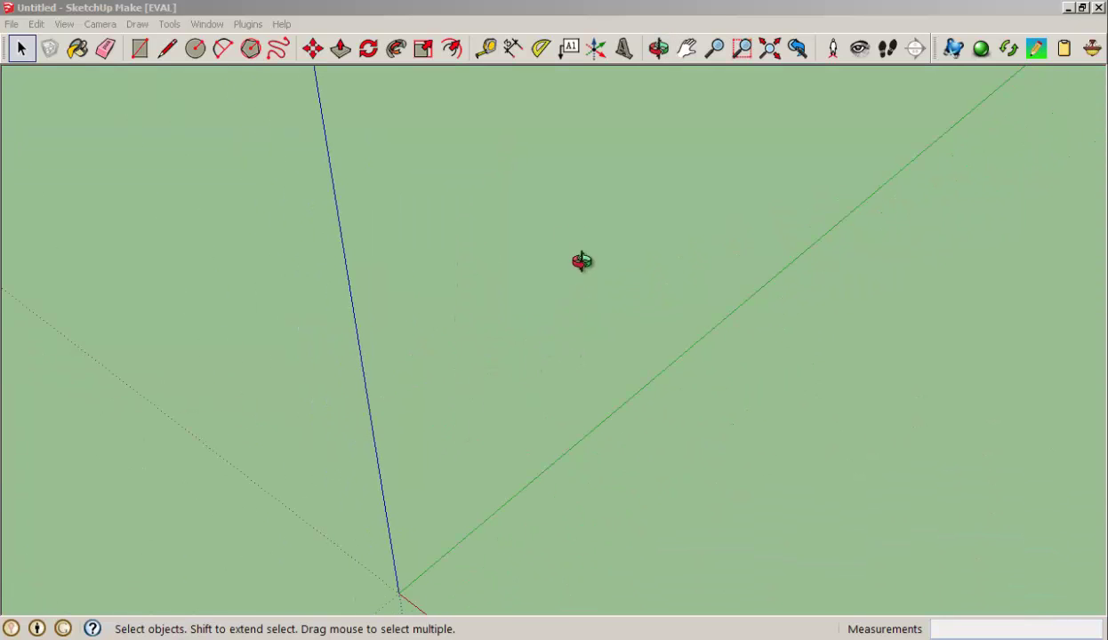
{"action": "mouse_move", "coordinate": [582, 261]}
{"action": "middle_mouse_down"}
{"action": "mouse_move", "coordinate": [554, 488]}
{"action": "mouse_move", "coordinate": [741, 500]}
{"action": "mouse_move", "coordinate": [742, 460]}
{"action": "mouse_move", "coordinate": [663, 421]}
{"action": "mouse_move", "coordinate": [626, 384]}
{"action": "middle_mouse_up"}
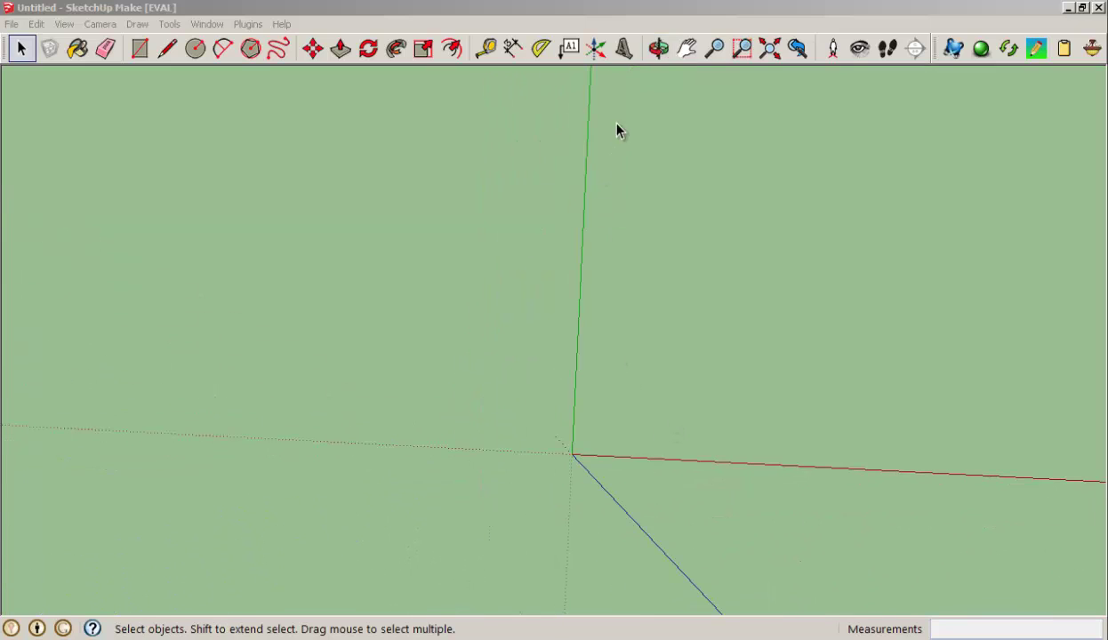
{"action": "left_click", "coordinate": [623, 48]}
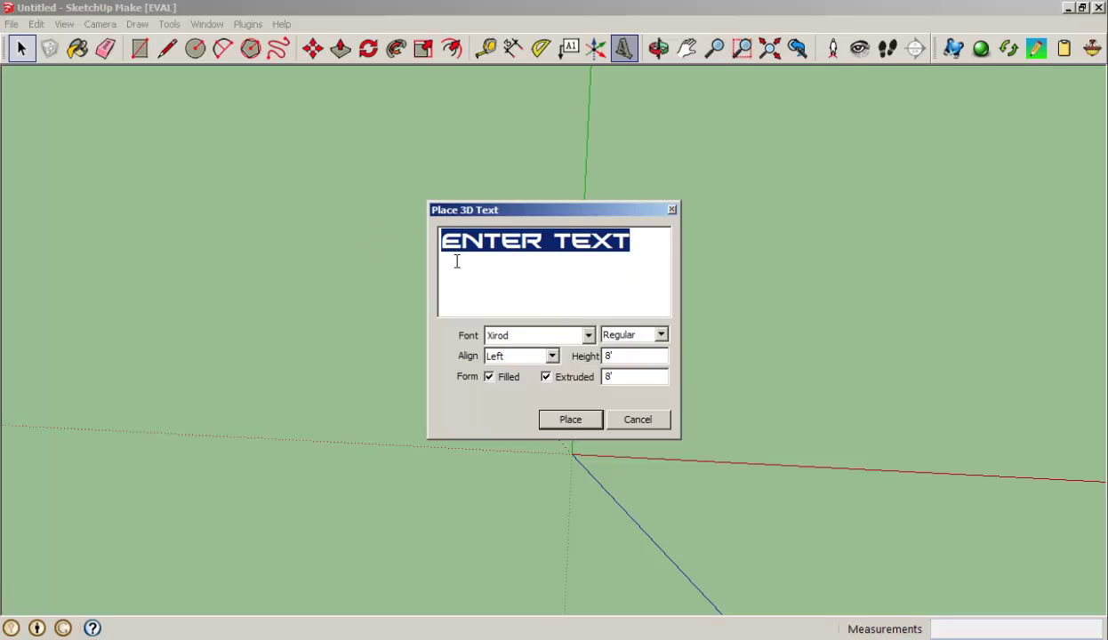
Step: Set the 3D text to 'TUTORIAL' over 'NPHS' in the Xirod font, ready to place
{"action": "left_click", "coordinate": [524, 338]}
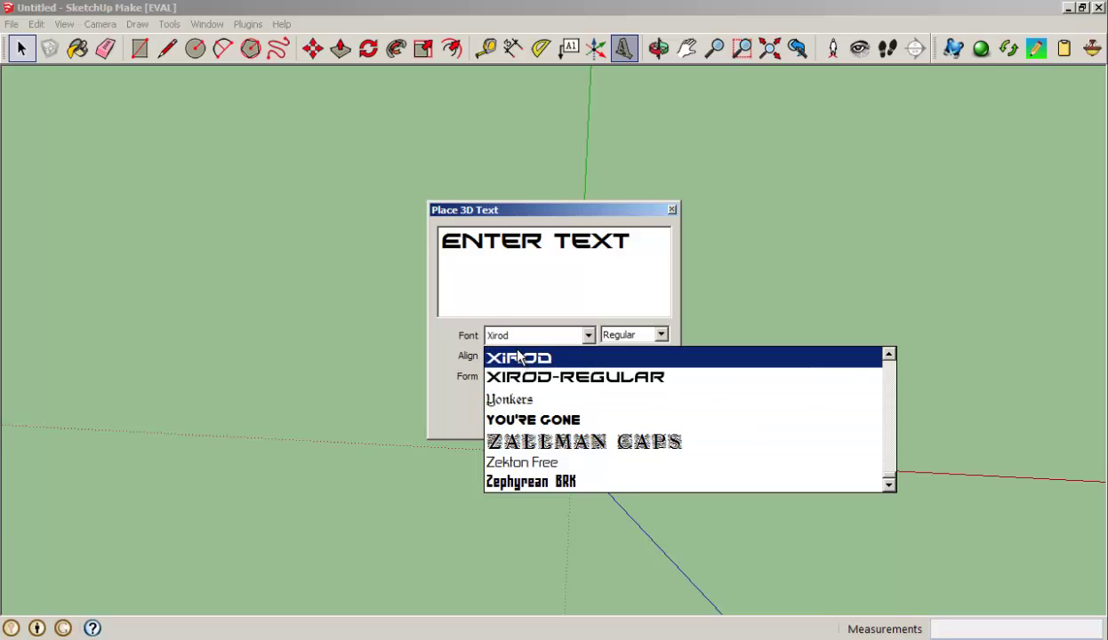
{"action": "left_click", "coordinate": [513, 352]}
{"action": "left_click_drag", "start_coordinate": [647, 244], "coordinate": [399, 233]}
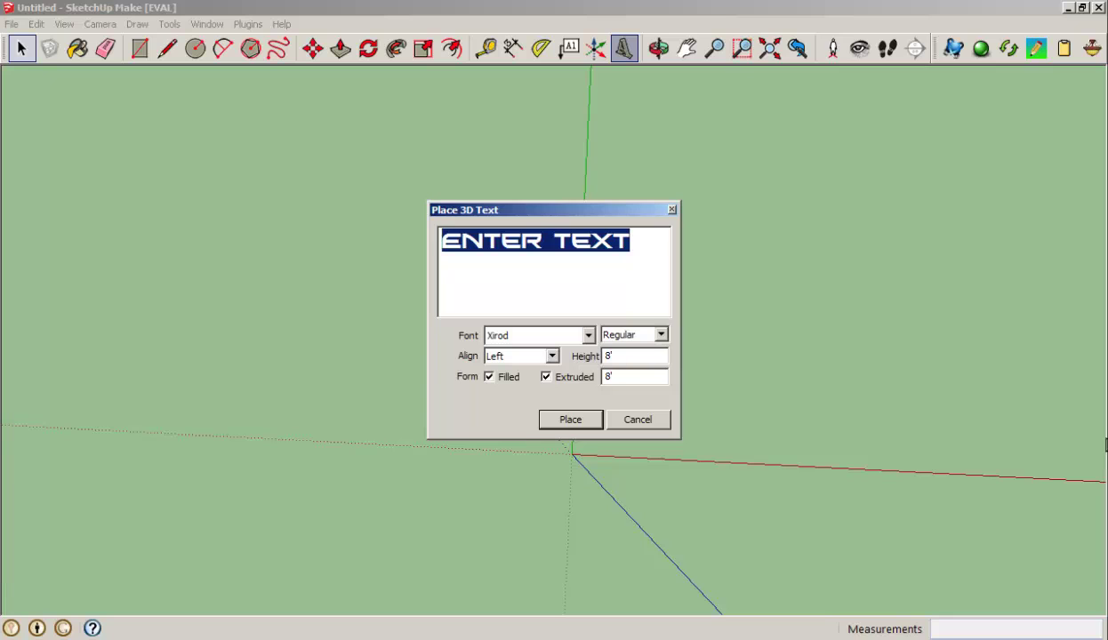
{"action": "type", "text": "T"}
{"action": "type", "text": "E"}
{"action": "type", "text": "X"}
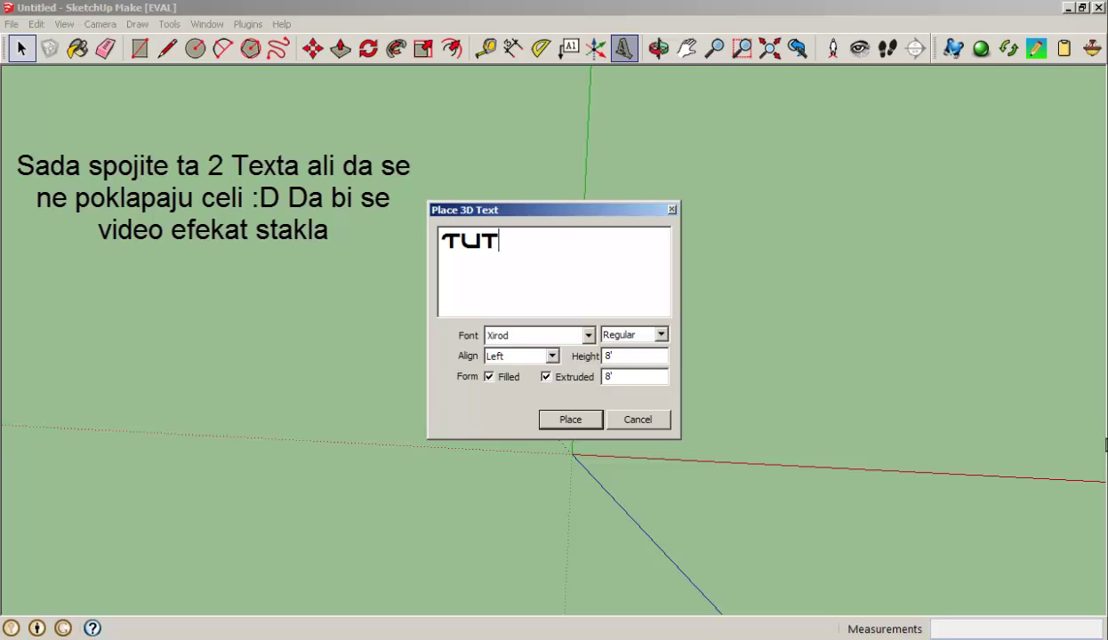
{"action": "type", "text": "AL"}
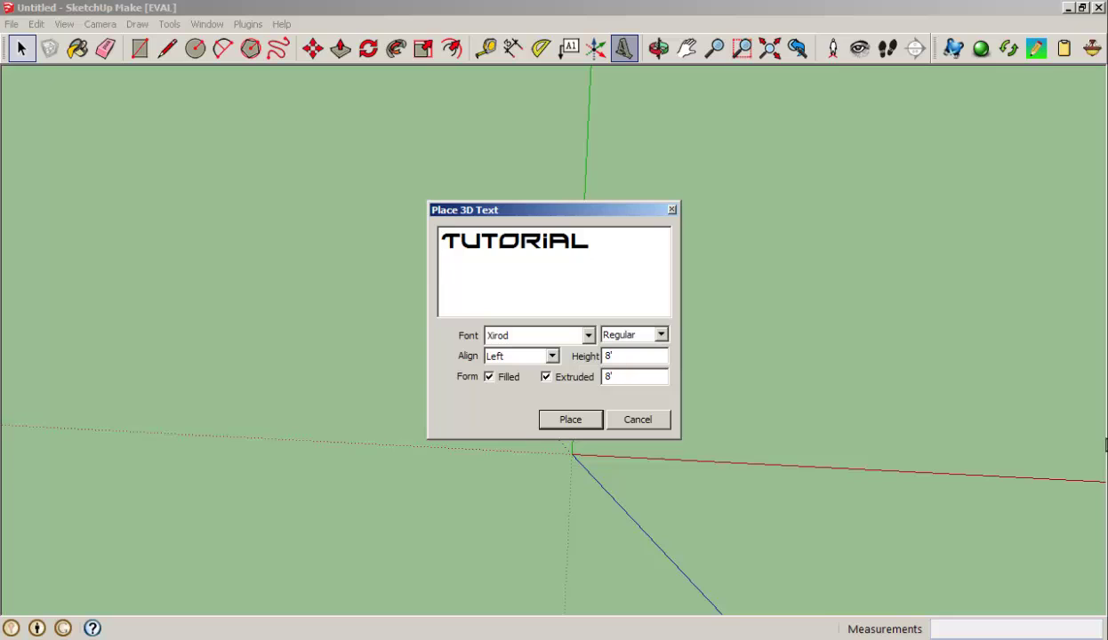
{"action": "type", "text": "PHS"}
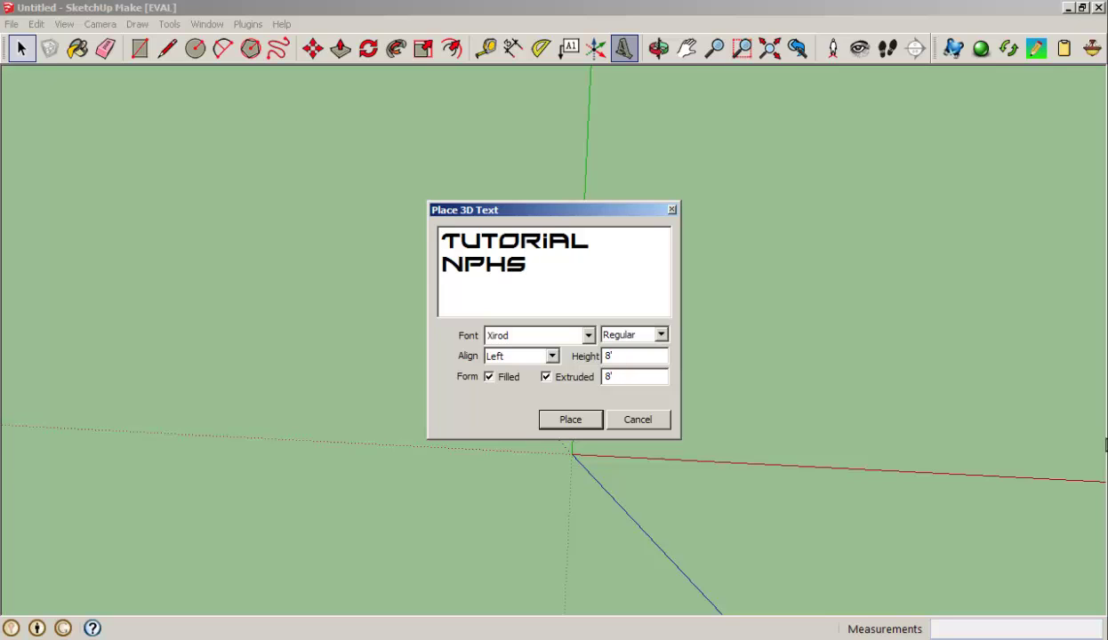
{"action": "left_click", "coordinate": [570, 420]}
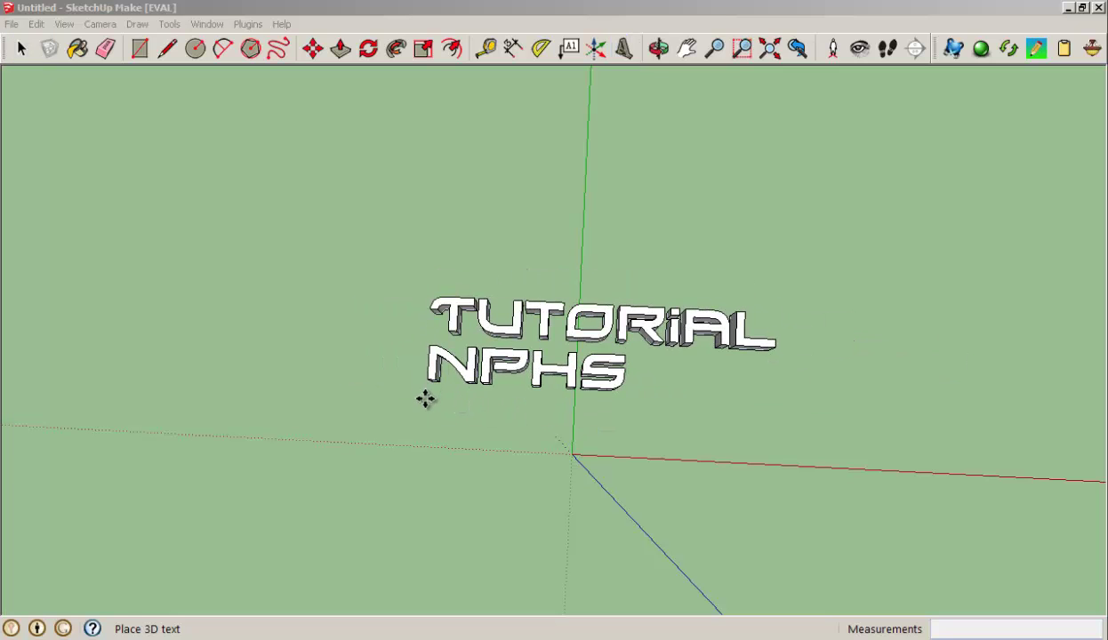
Step: Set the TUTORIAL/NPHS text down near the origin and zoom in on it
{"action": "left_click", "coordinate": [438, 402]}
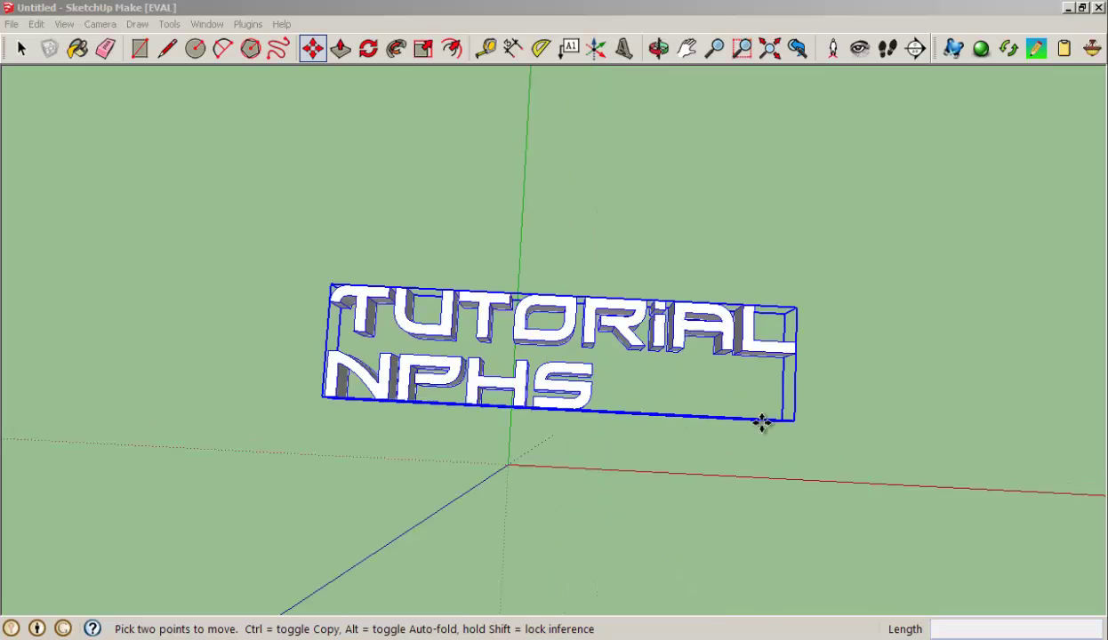
{"action": "scroll", "coordinate": [759, 423], "scroll_direction": "up", "scroll_amount": 2}
{"action": "scroll", "coordinate": [502, 363], "scroll_direction": "up", "scroll_amount": 3}
{"action": "scroll", "coordinate": [111, 324], "scroll_direction": "up", "scroll_amount": 1}
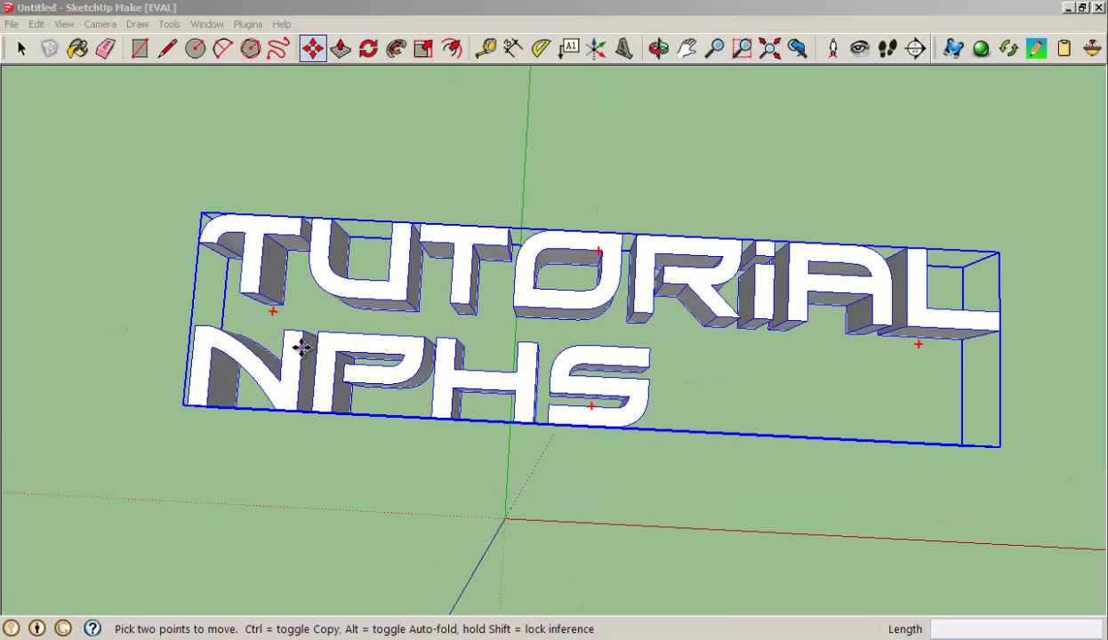
{"action": "scroll", "coordinate": [294, 343], "scroll_direction": "down", "scroll_amount": 1}
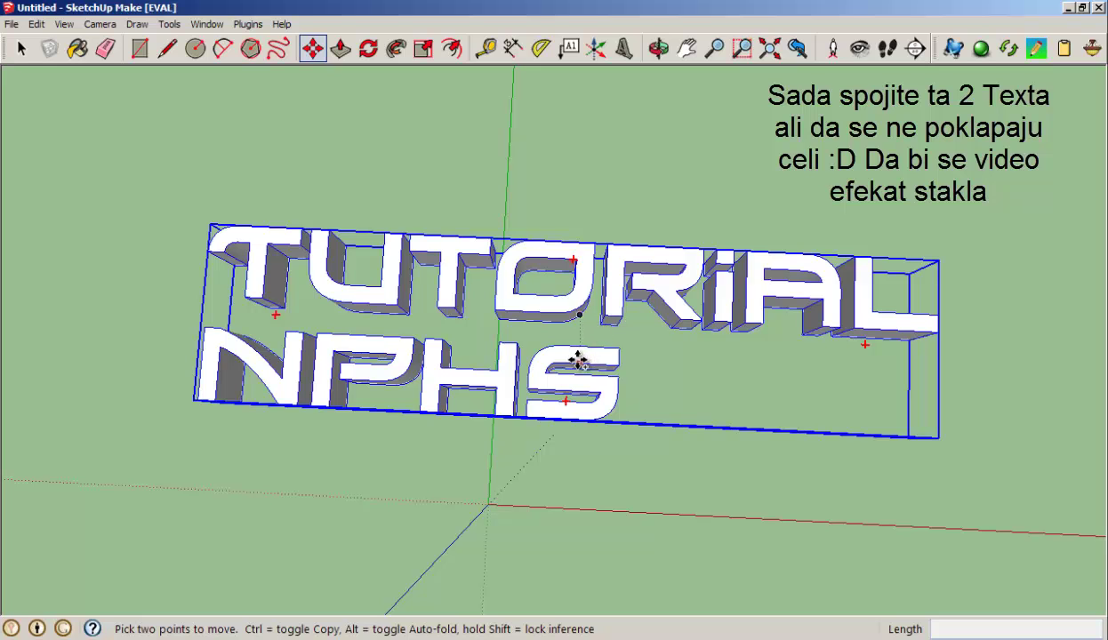
Step: Make a Ctrl-move copy of the text and drop it beside the original
{"action": "left_click", "coordinate": [578, 361]}
{"action": "key", "text": "ctrl"}
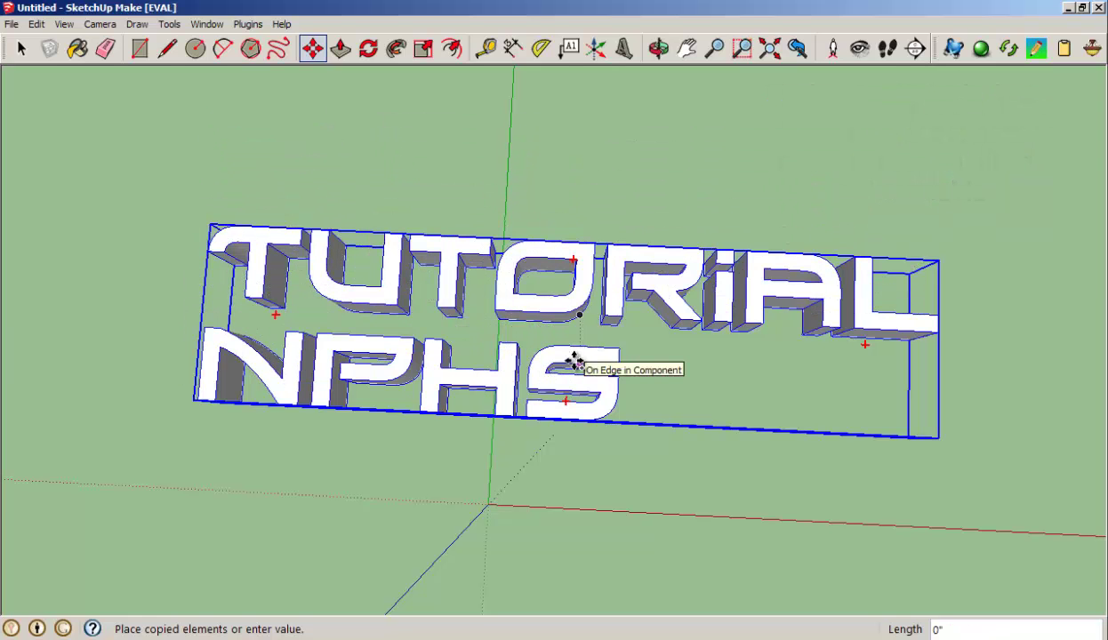
{"action": "left_click", "coordinate": [574, 360]}
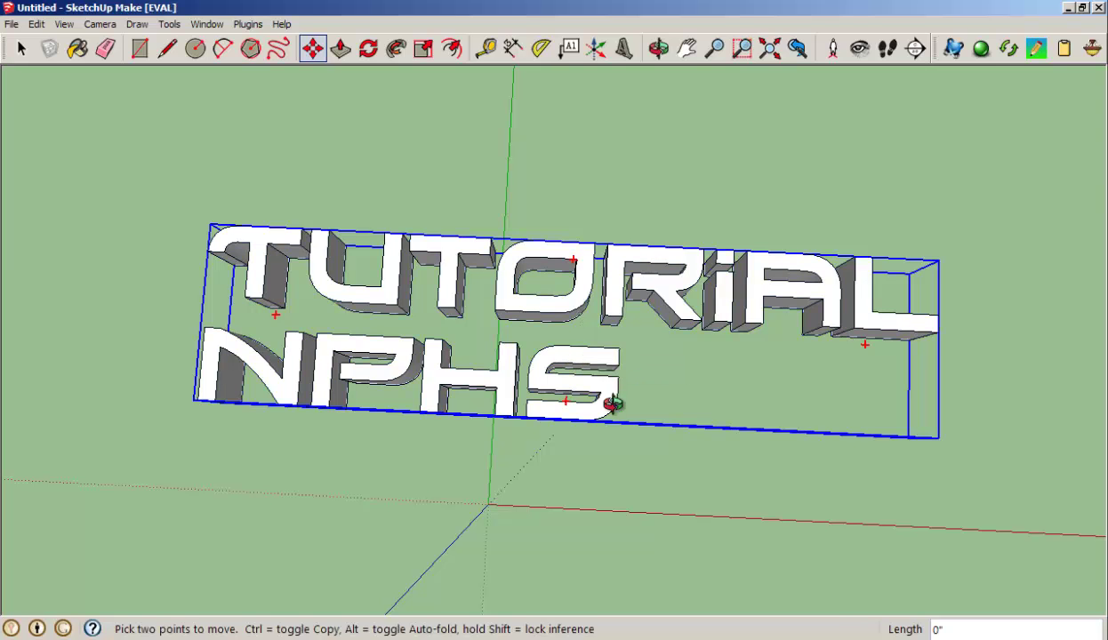
{"action": "mouse_move", "coordinate": [611, 403]}
{"action": "middle_mouse_down"}
{"action": "mouse_move", "coordinate": [571, 198]}
{"action": "mouse_move", "coordinate": [588, 351]}
{"action": "mouse_move", "coordinate": [594, 338]}
{"action": "middle_mouse_up"}
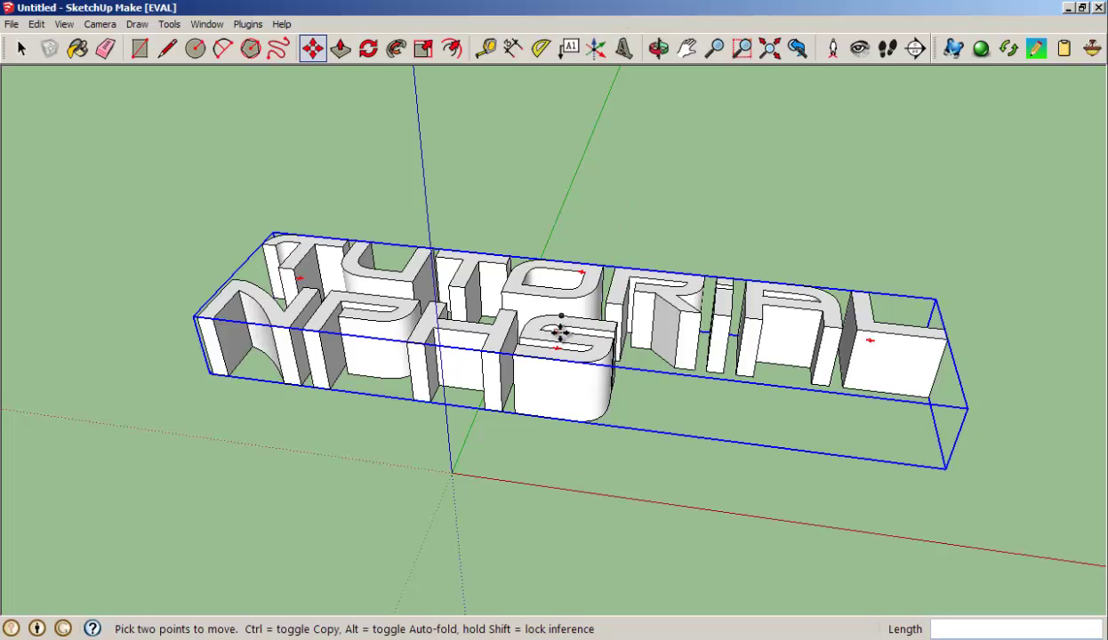
Step: Shift the copied text slightly so it only partly overlaps the original
{"action": "left_click", "coordinate": [559, 331]}
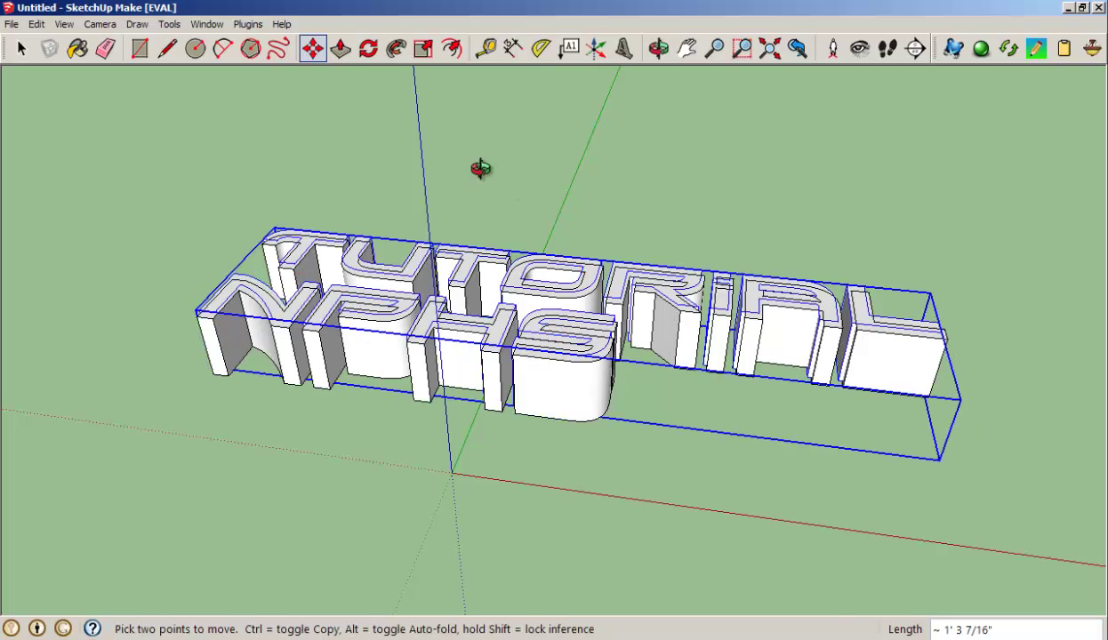
{"action": "mouse_move", "coordinate": [483, 168]}
{"action": "middle_mouse_down"}
{"action": "mouse_move", "coordinate": [589, 370]}
{"action": "mouse_move", "coordinate": [569, 421]}
{"action": "mouse_move", "coordinate": [389, 341]}
{"action": "middle_mouse_up"}
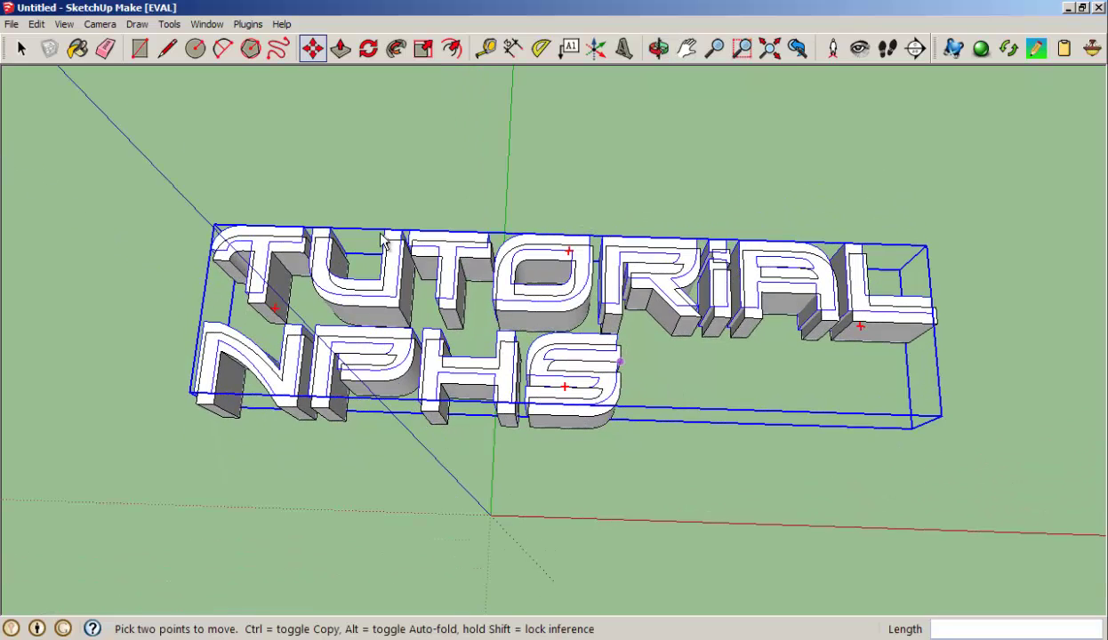
Step: Paint both text copies with Translucent_Glass_Tinted from the Translucent material collection
{"action": "left_click", "coordinate": [77, 48]}
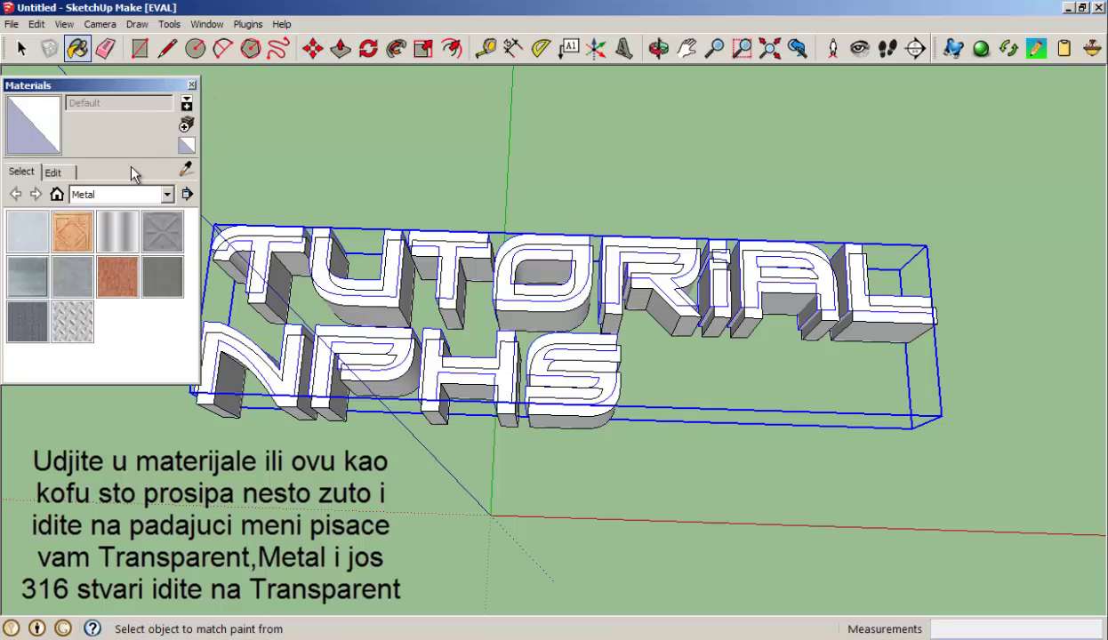
{"action": "left_click", "coordinate": [119, 200]}
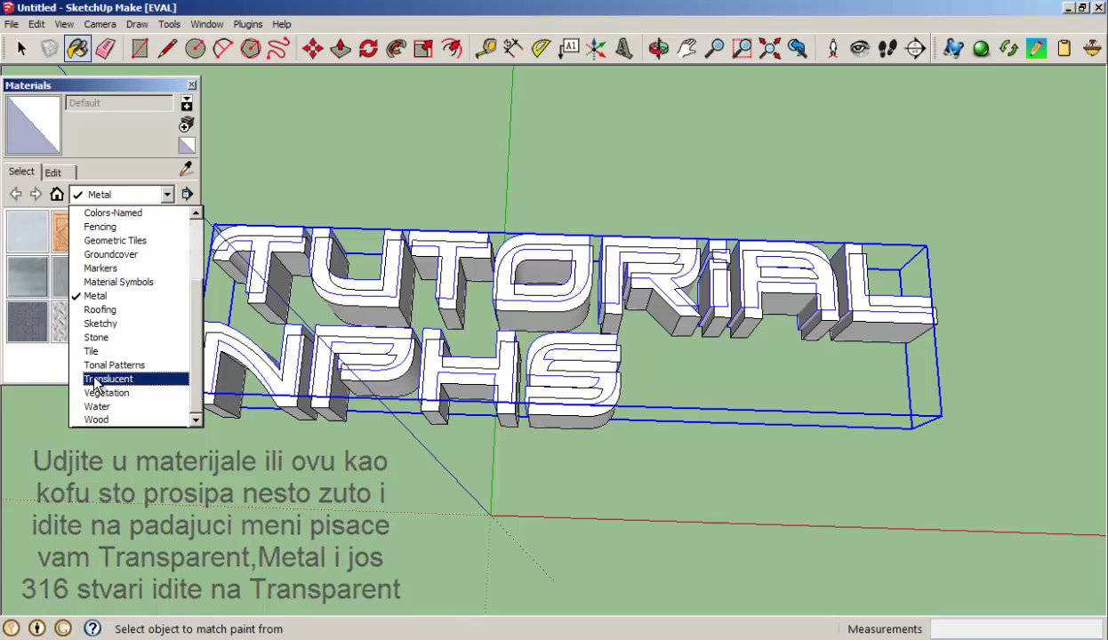
{"action": "left_click", "coordinate": [122, 381]}
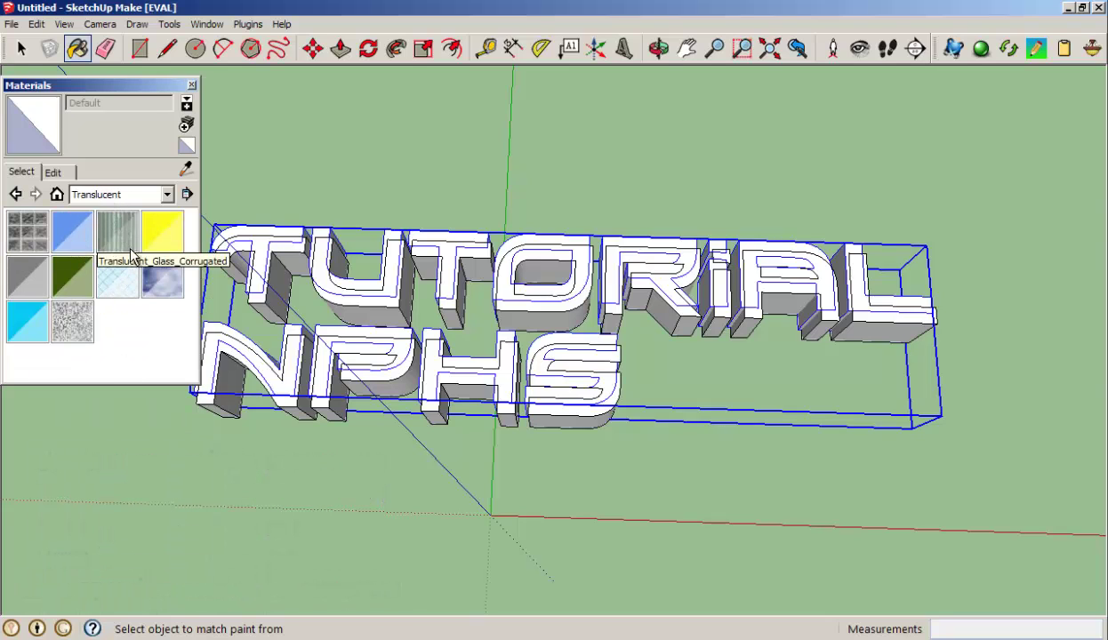
{"action": "left_click", "coordinate": [26, 317]}
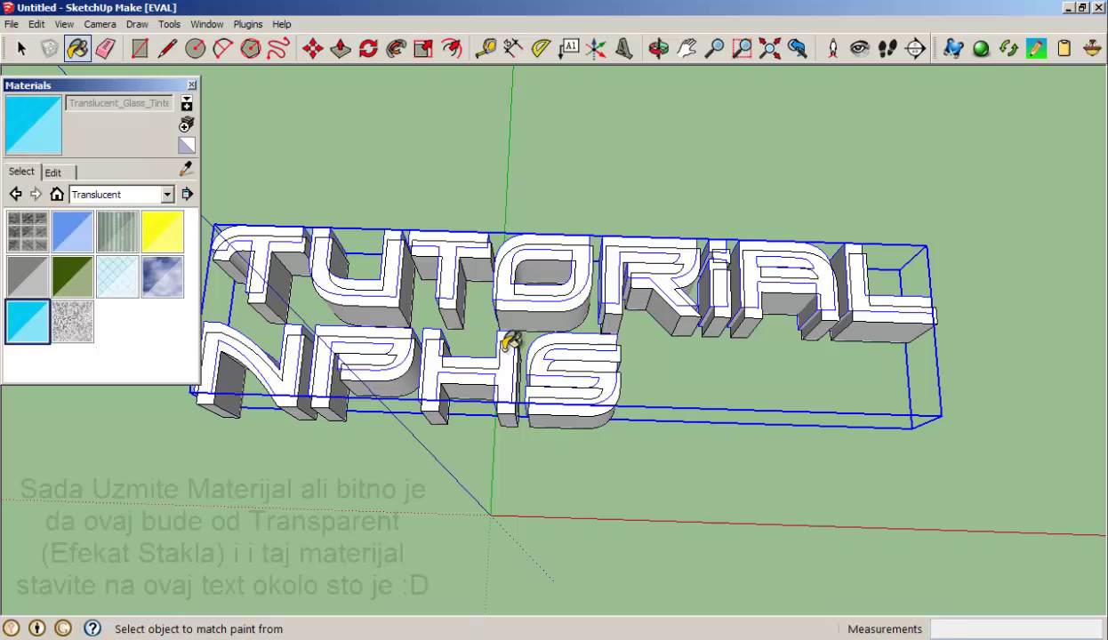
{"action": "left_click", "coordinate": [552, 333]}
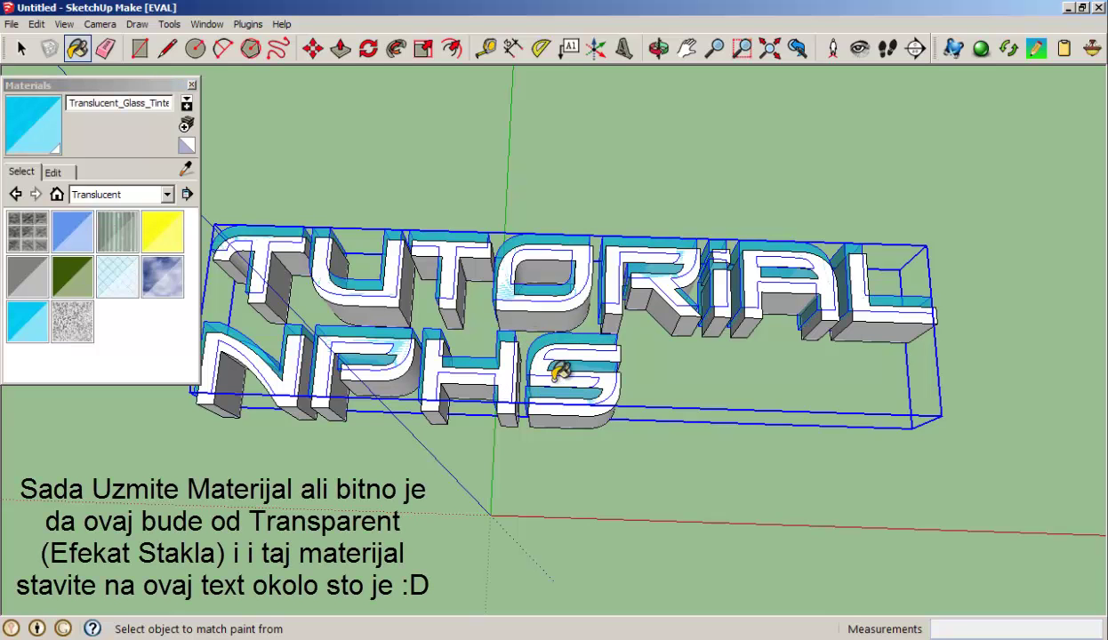
{"action": "left_click", "coordinate": [604, 394]}
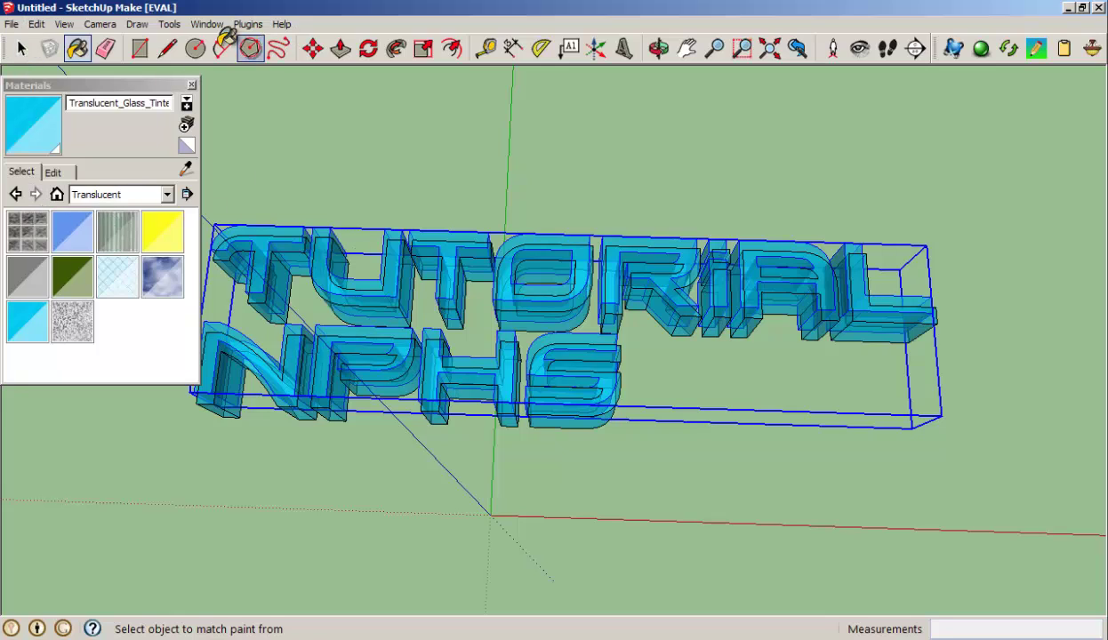
{"action": "left_click", "coordinate": [312, 48]}
{"action": "mouse_move", "coordinate": [456, 325]}
{"action": "middle_mouse_down"}
{"action": "mouse_move", "coordinate": [415, 206]}
{"action": "mouse_move", "coordinate": [554, 332]}
{"action": "mouse_move", "coordinate": [354, 392]}
{"action": "mouse_move", "coordinate": [292, 383]}
{"action": "middle_mouse_up"}
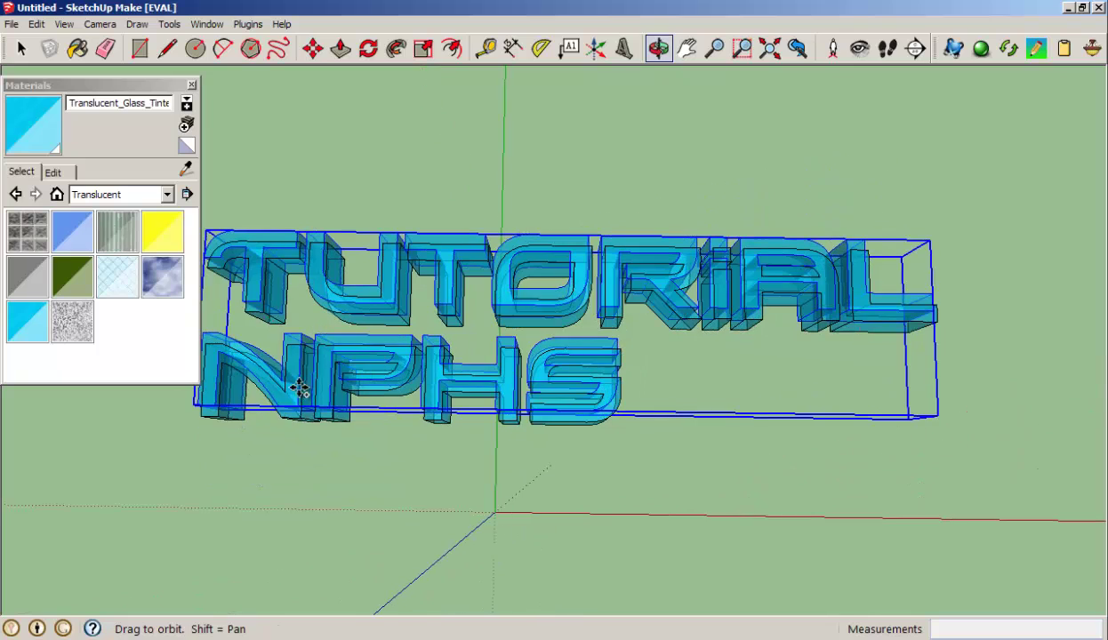
{"action": "left_click", "coordinate": [396, 337], "text": "ctrl"}
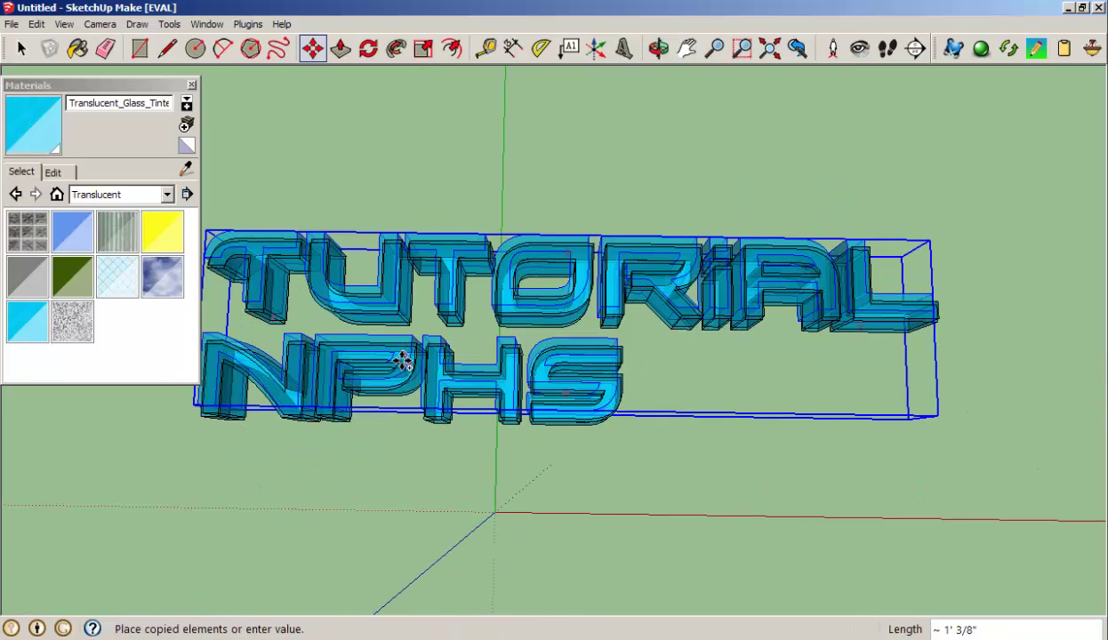
{"action": "key", "text": "Escape"}
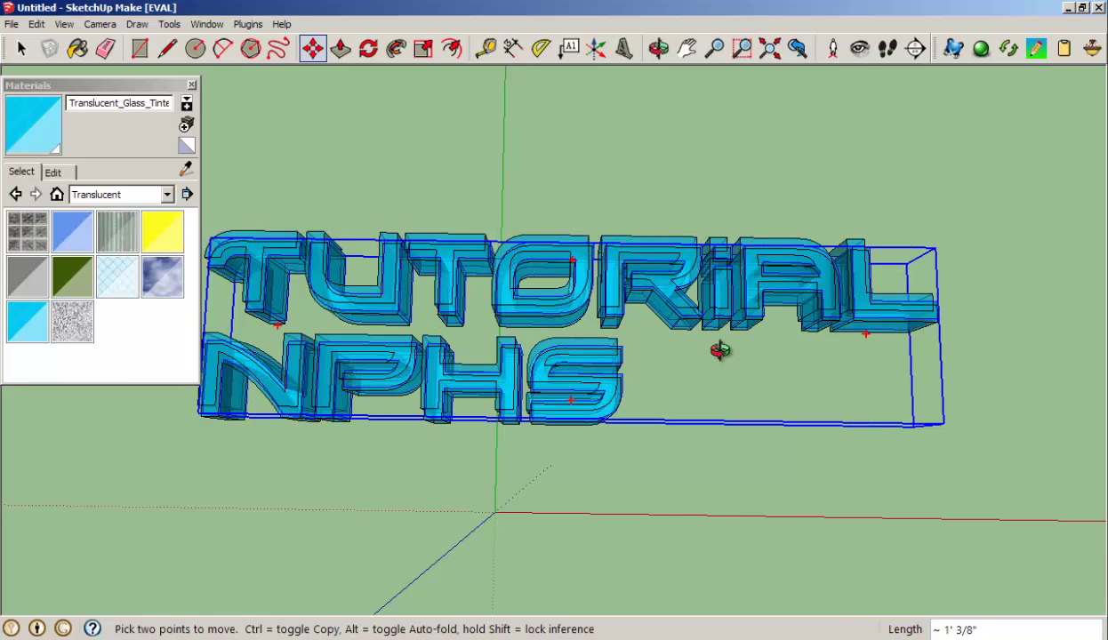
{"action": "middle_click_drag", "start_coordinate": [720, 351], "coordinate": [564, 242]}
{"action": "mouse_move", "coordinate": [626, 299]}
{"action": "middle_mouse_down"}
{"action": "mouse_move", "coordinate": [642, 323]}
{"action": "mouse_move", "coordinate": [638, 341]}
{"action": "middle_mouse_up"}
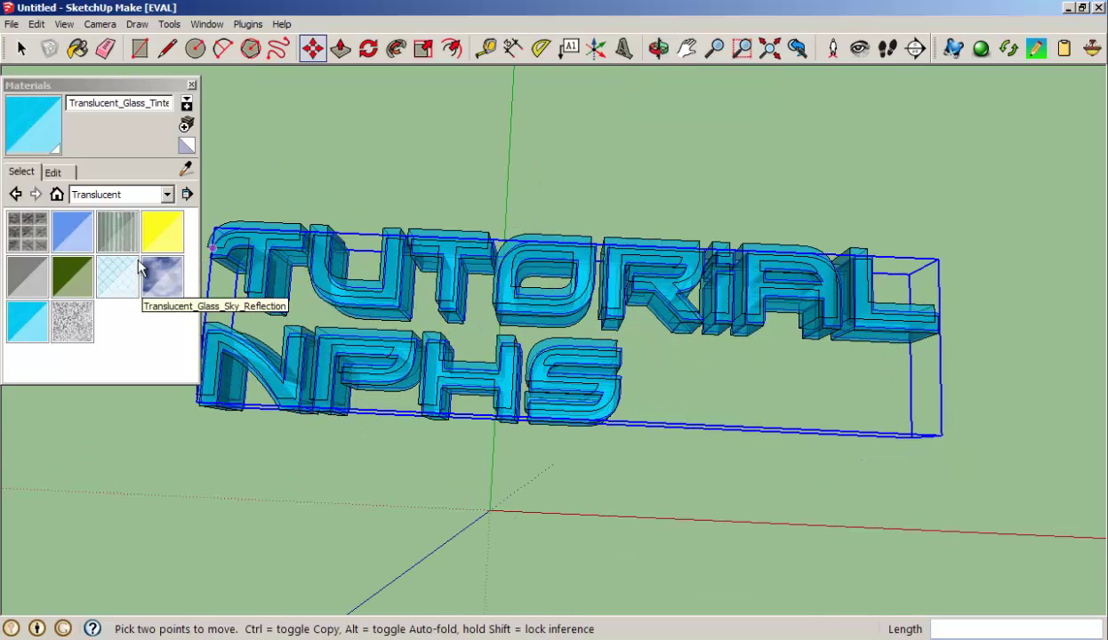
Step: Browse the Metal and Roofing material collections, then show the Water collection
{"action": "left_click", "coordinate": [125, 194]}
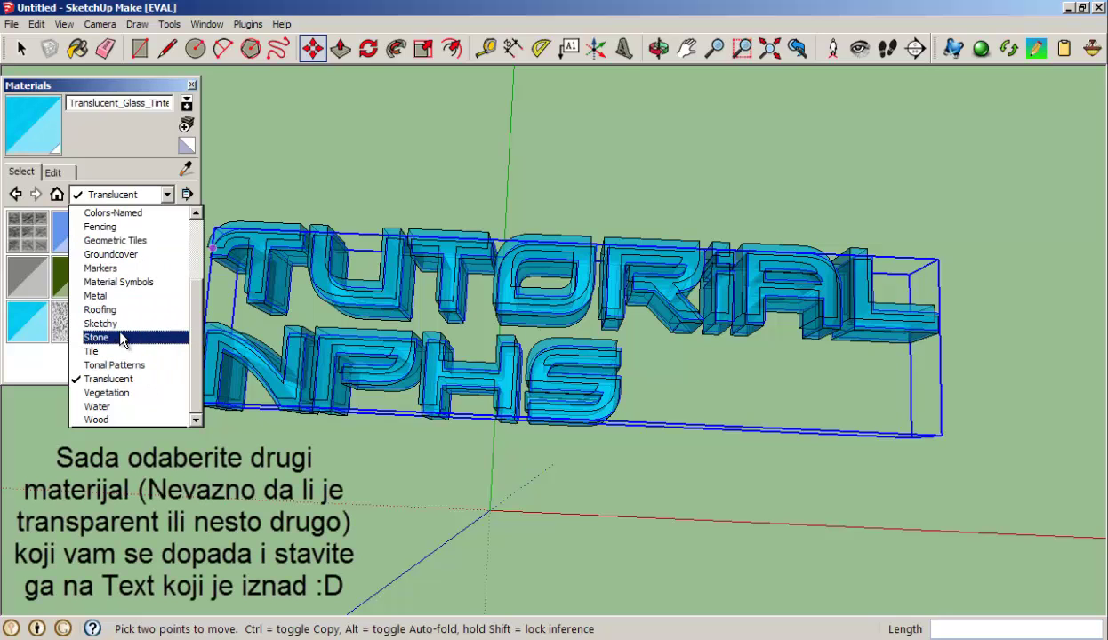
{"action": "left_click", "coordinate": [120, 296]}
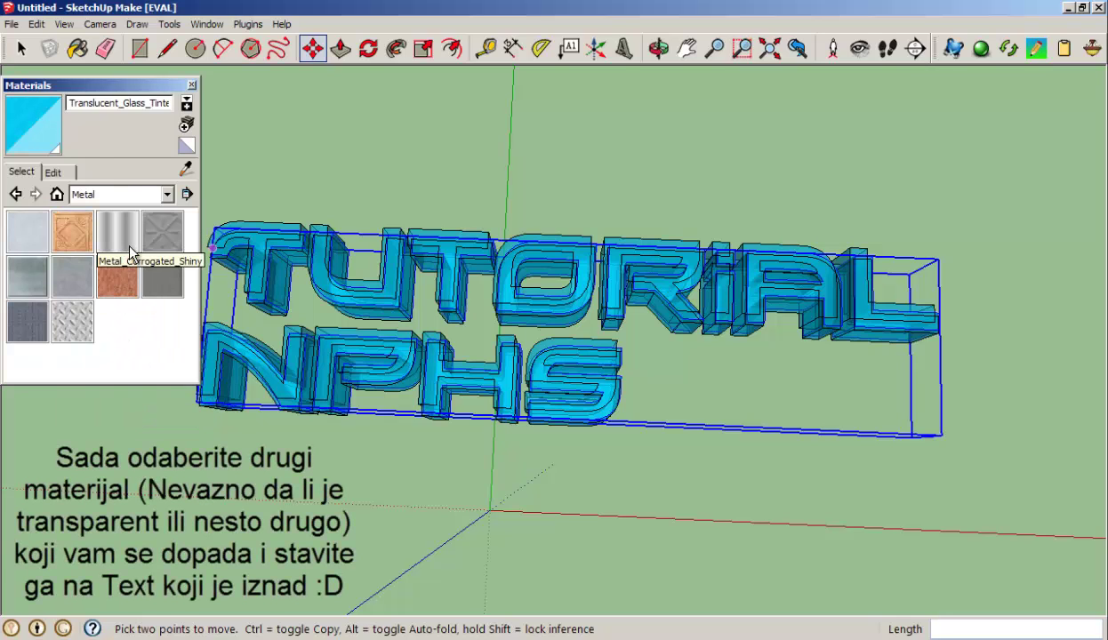
{"action": "left_click", "coordinate": [132, 197]}
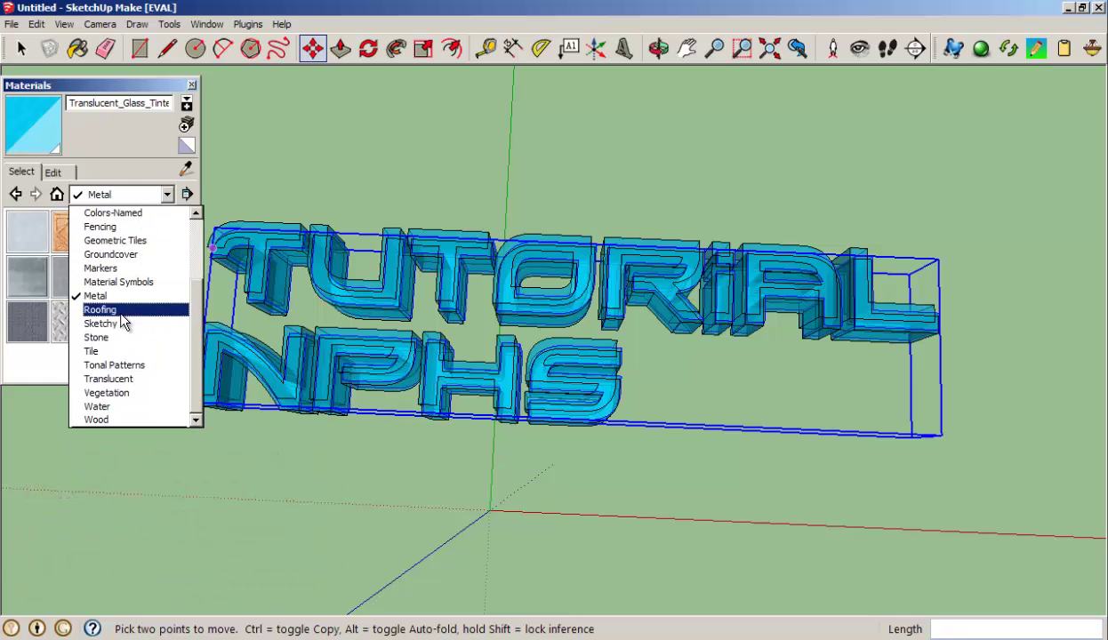
{"action": "left_click", "coordinate": [122, 313]}
{"action": "left_click", "coordinate": [133, 196]}
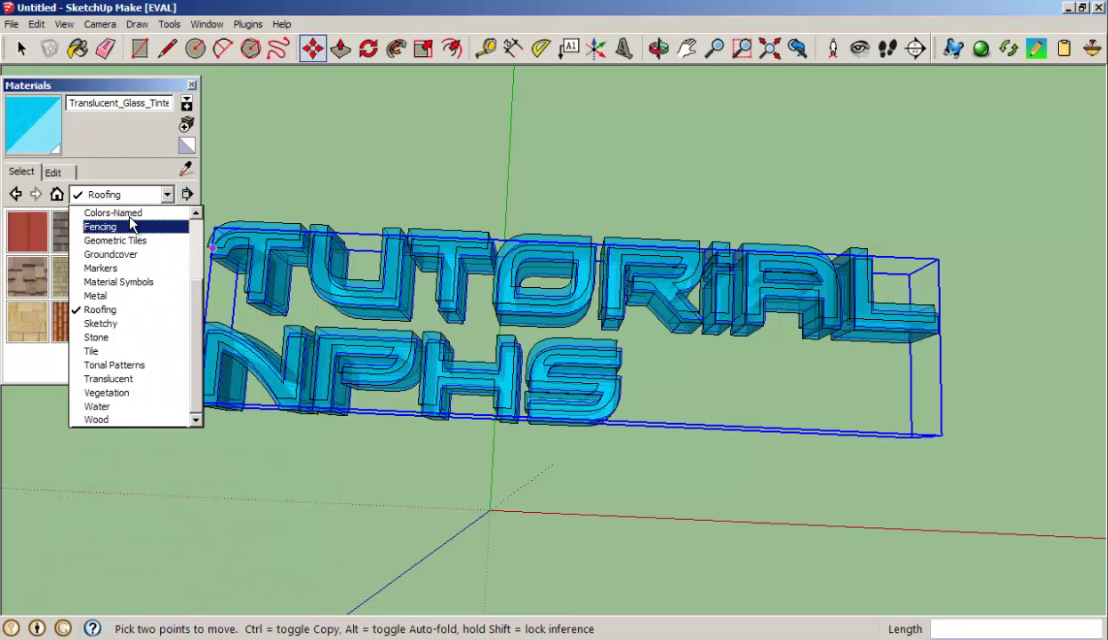
{"action": "left_click", "coordinate": [123, 188]}
{"action": "left_click", "coordinate": [117, 189]}
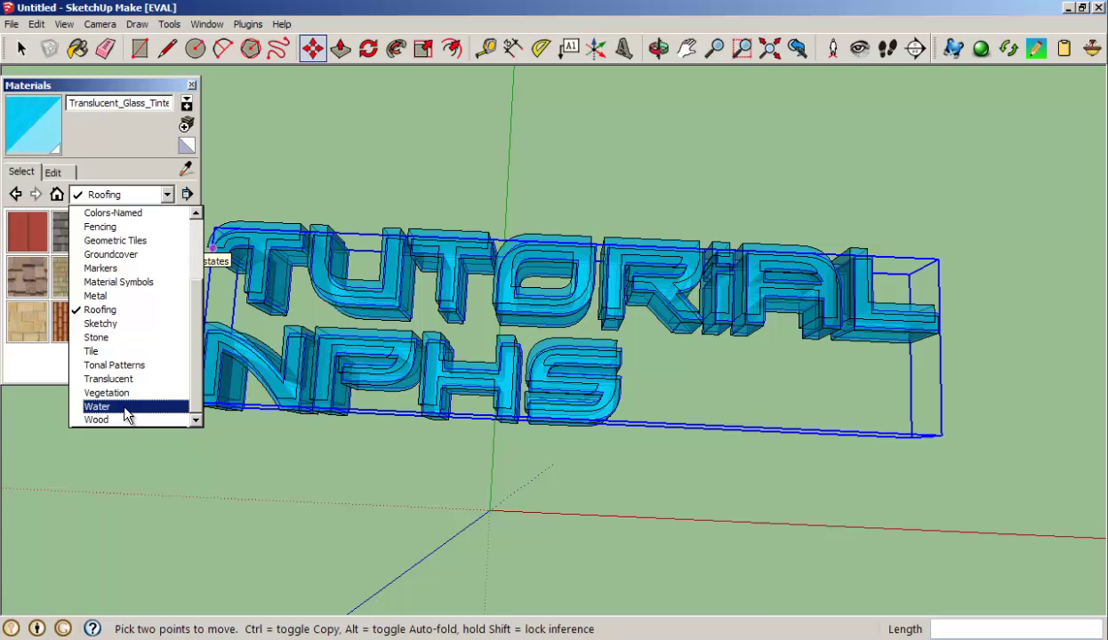
{"action": "left_click", "coordinate": [120, 407]}
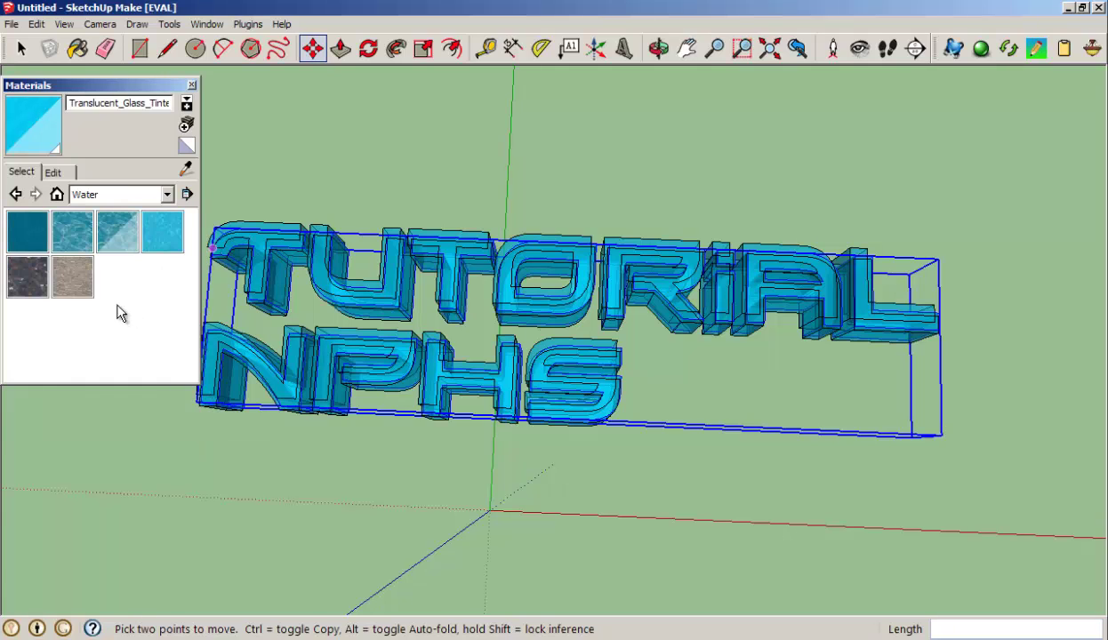
Step: Paint the text with Water_Deep and close the Materials panel
{"action": "left_click", "coordinate": [29, 229]}
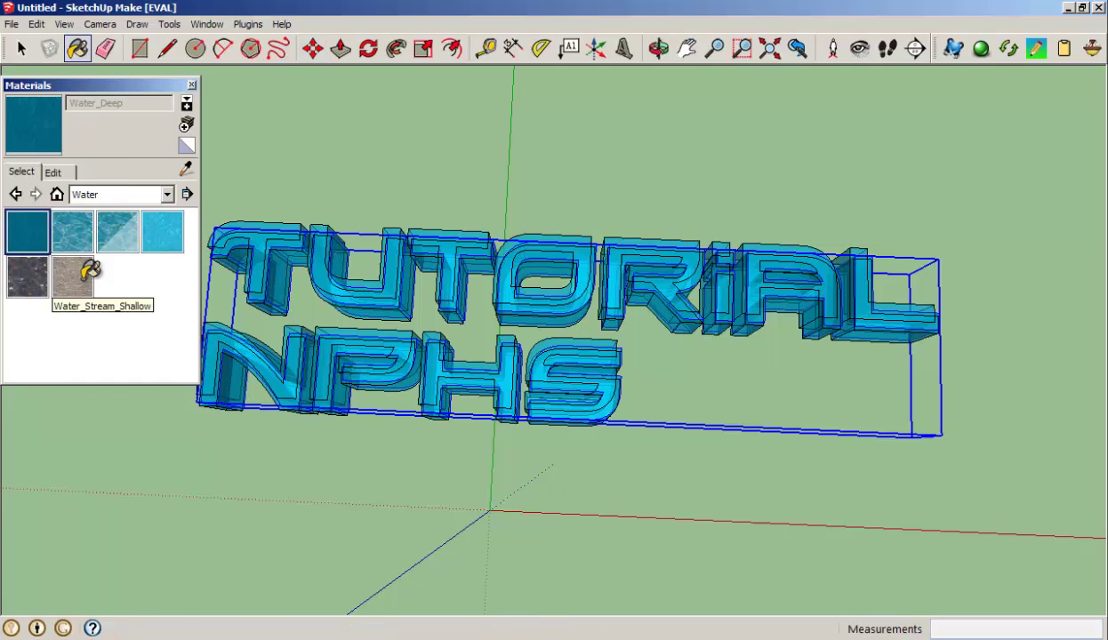
{"action": "left_click", "coordinate": [441, 360]}
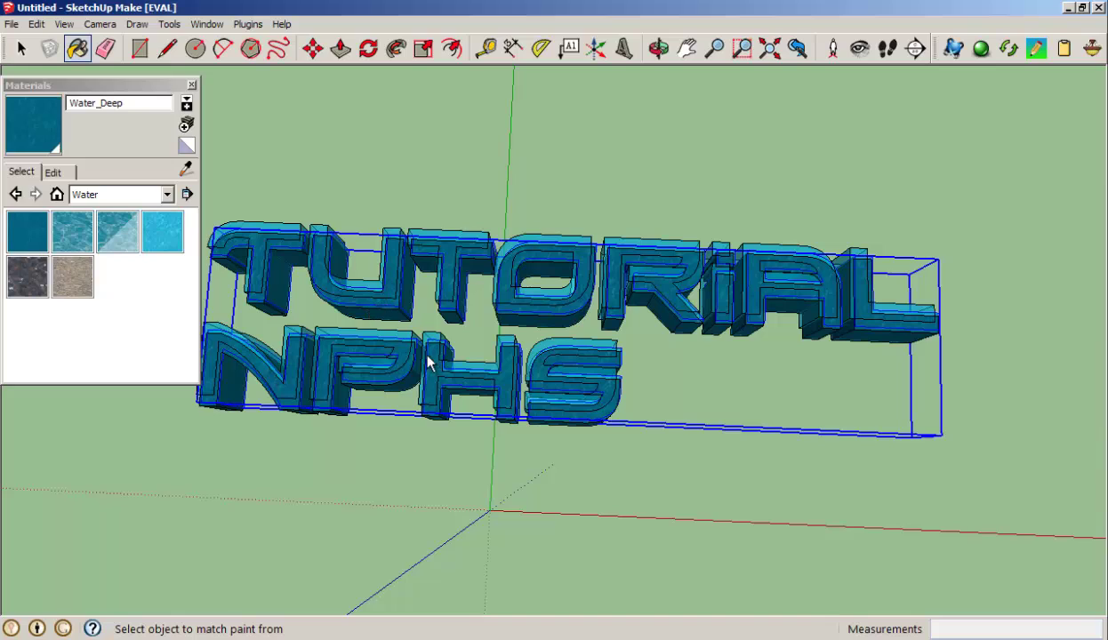
{"action": "left_click", "coordinate": [190, 85]}
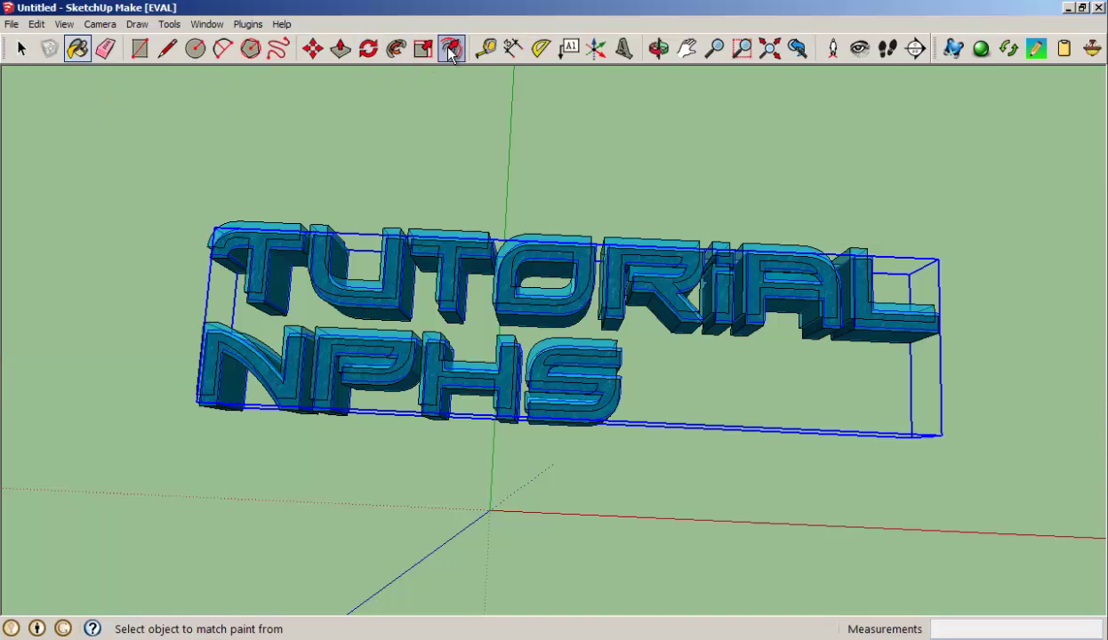
{"action": "left_click", "coordinate": [312, 48]}
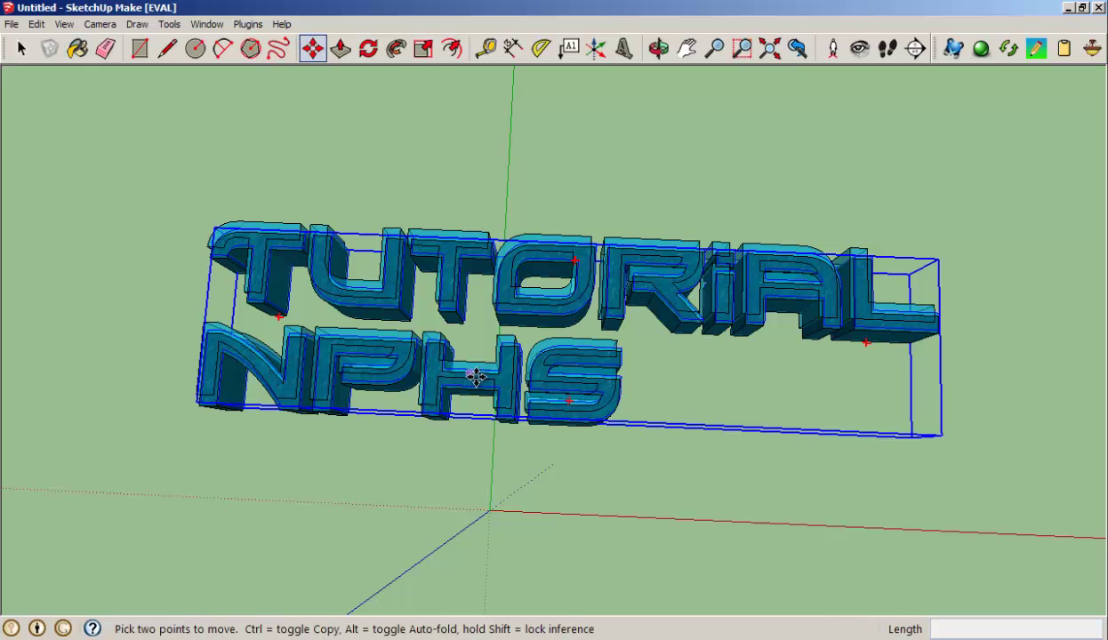
{"action": "left_click", "coordinate": [476, 377]}
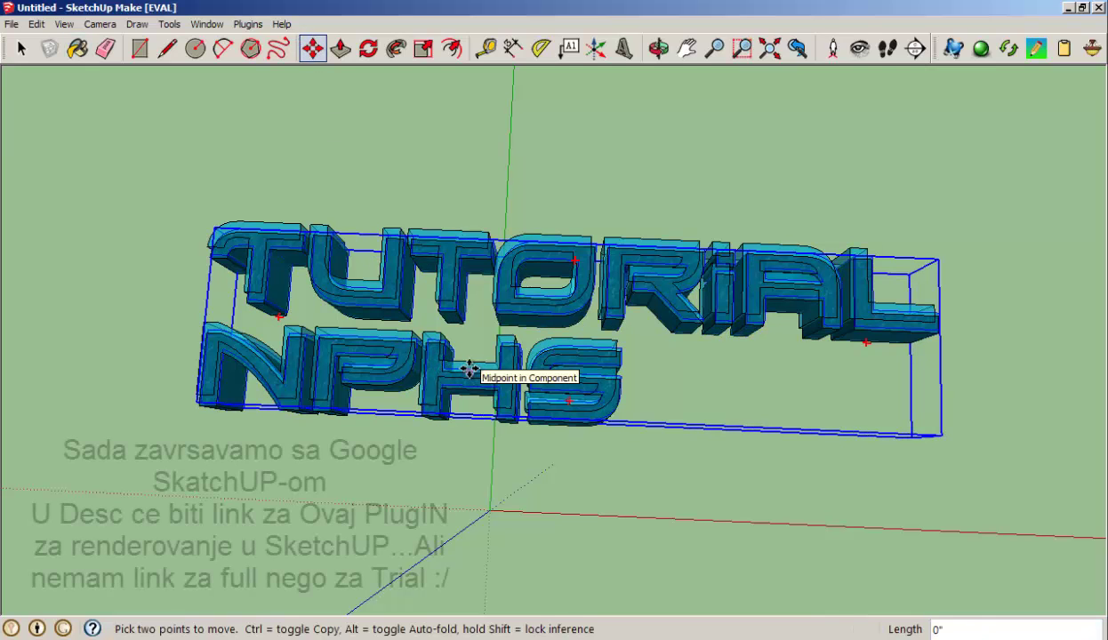
Step: Move the text group a short distance to a new spot in the scene
{"action": "left_click", "coordinate": [464, 369]}
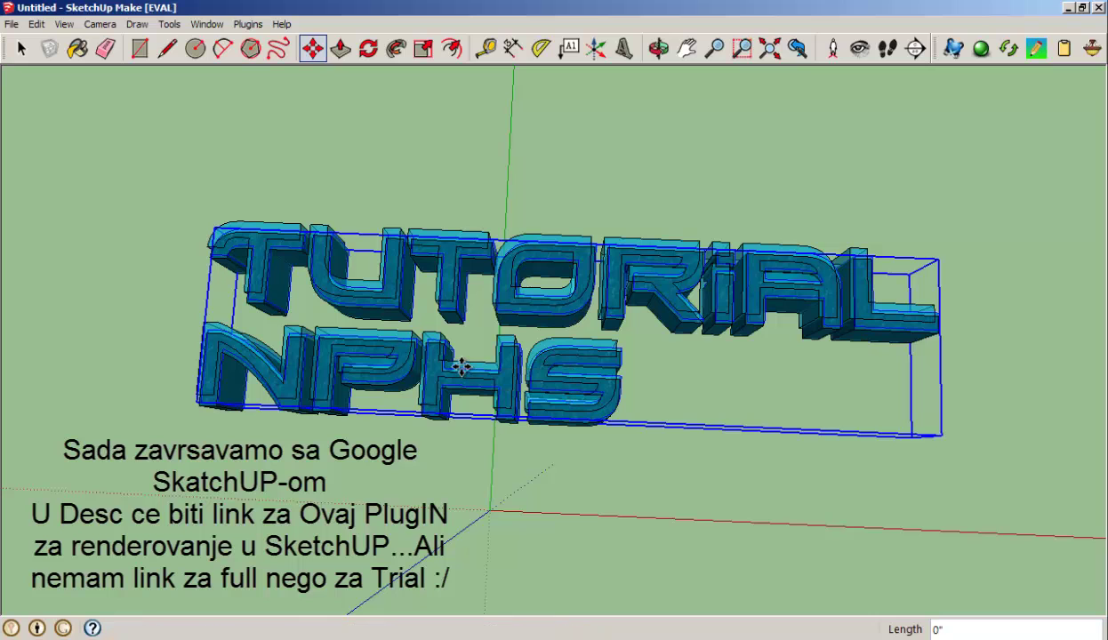
{"action": "left_click", "coordinate": [582, 383]}
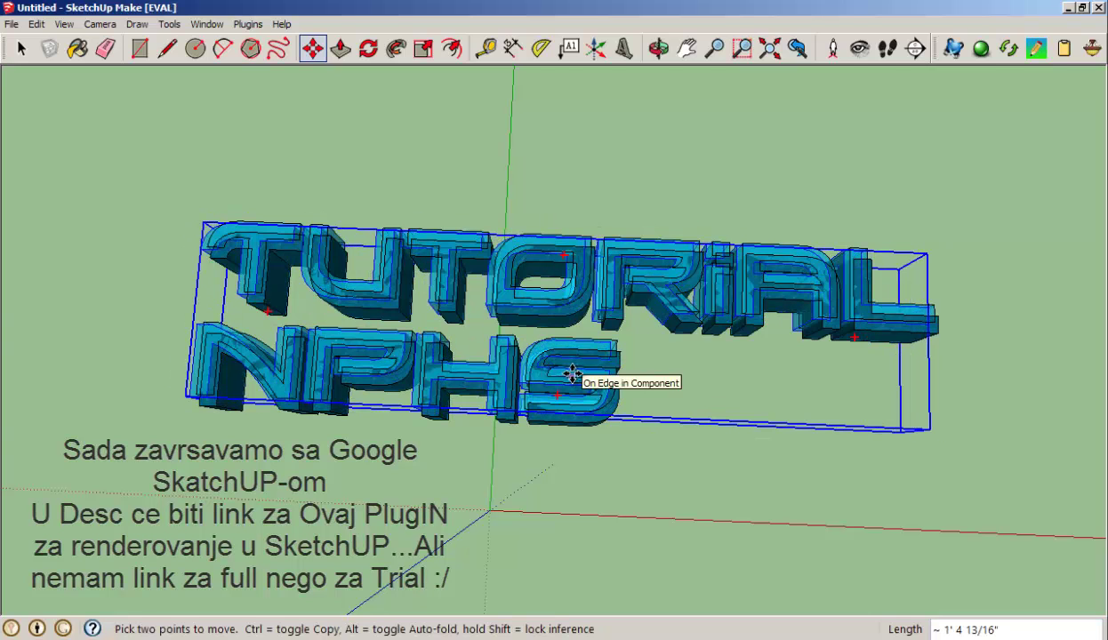
{"action": "left_click", "coordinate": [582, 420]}
{"action": "left_click", "coordinate": [576, 407]}
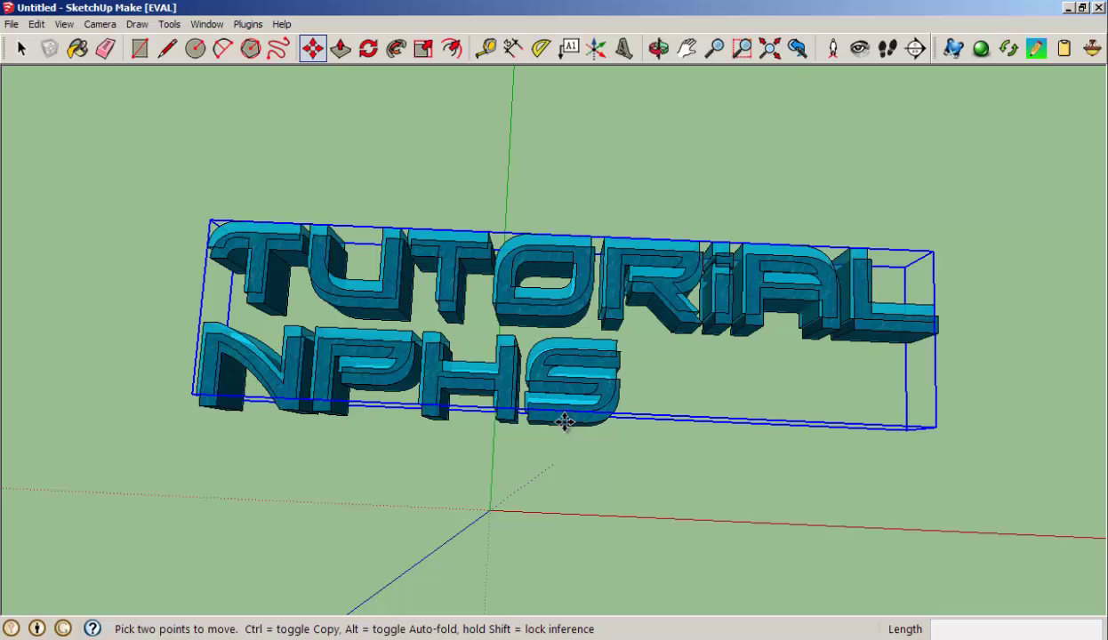
{"action": "left_click", "coordinate": [564, 421]}
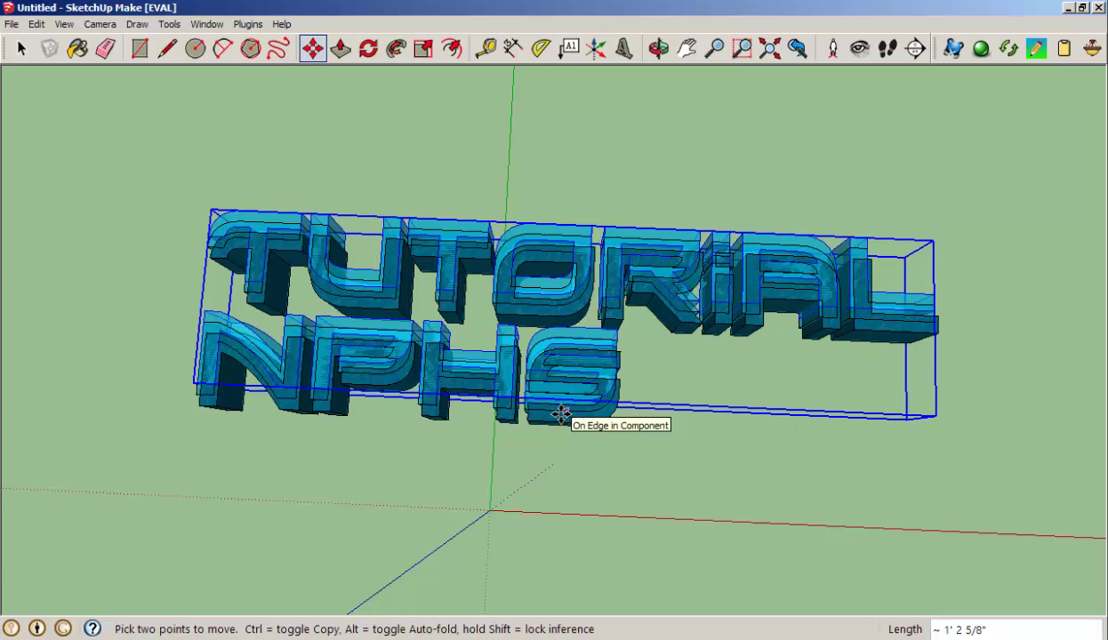
{"action": "left_click", "coordinate": [569, 414]}
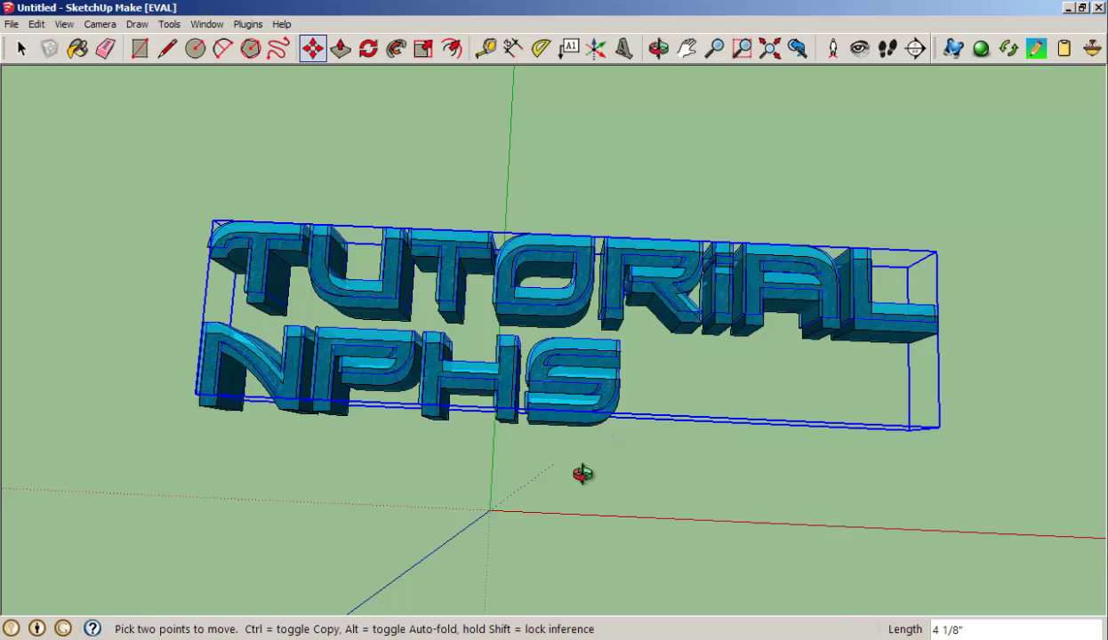
{"action": "middle_click_drag", "start_coordinate": [583, 475], "coordinate": [366, 304]}
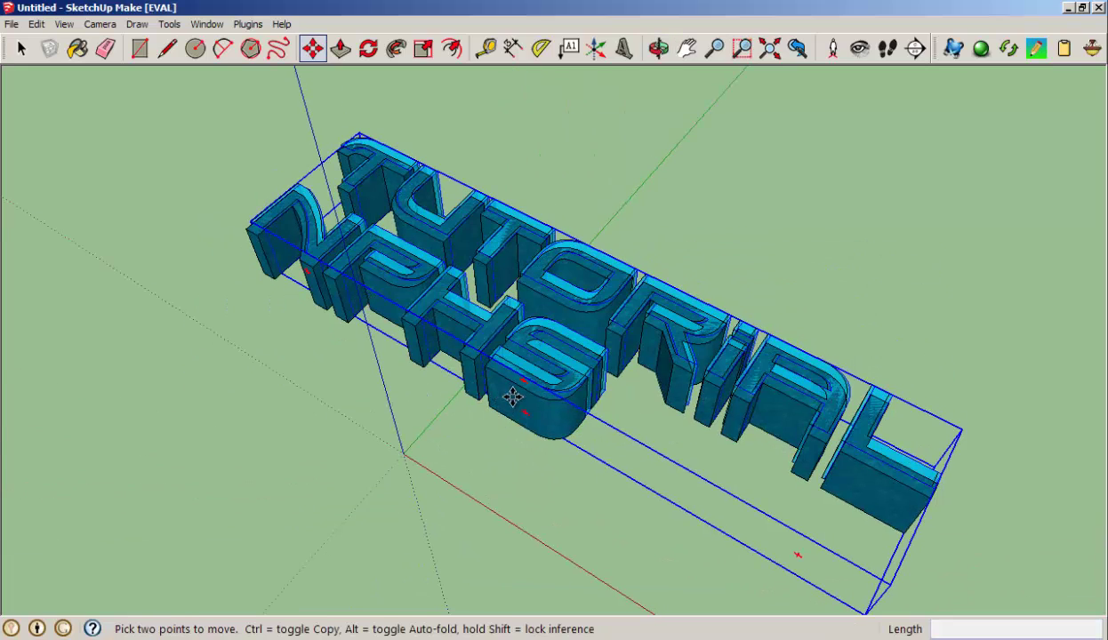
Step: Try a further move of the text group, undo it, and orbit to a vertical view
{"action": "left_click", "coordinate": [517, 377]}
{"action": "left_click", "coordinate": [513, 413]}
{"action": "left_click", "coordinate": [513, 413]}
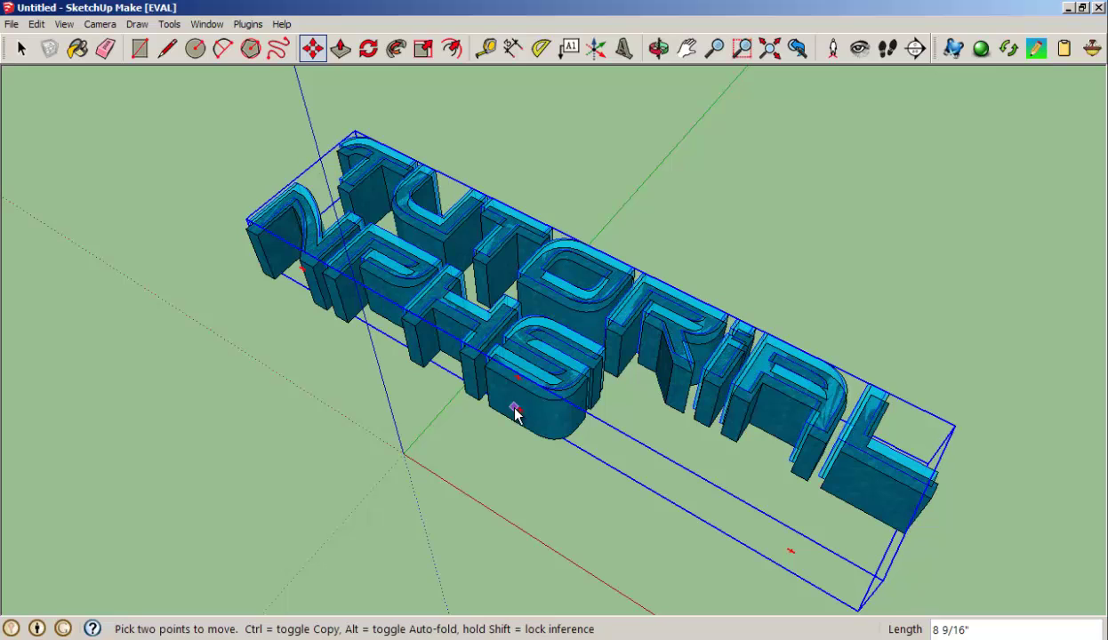
{"action": "key", "text": "l"}
{"action": "key", "text": "space"}
{"action": "key", "text": "ctrl+z"}
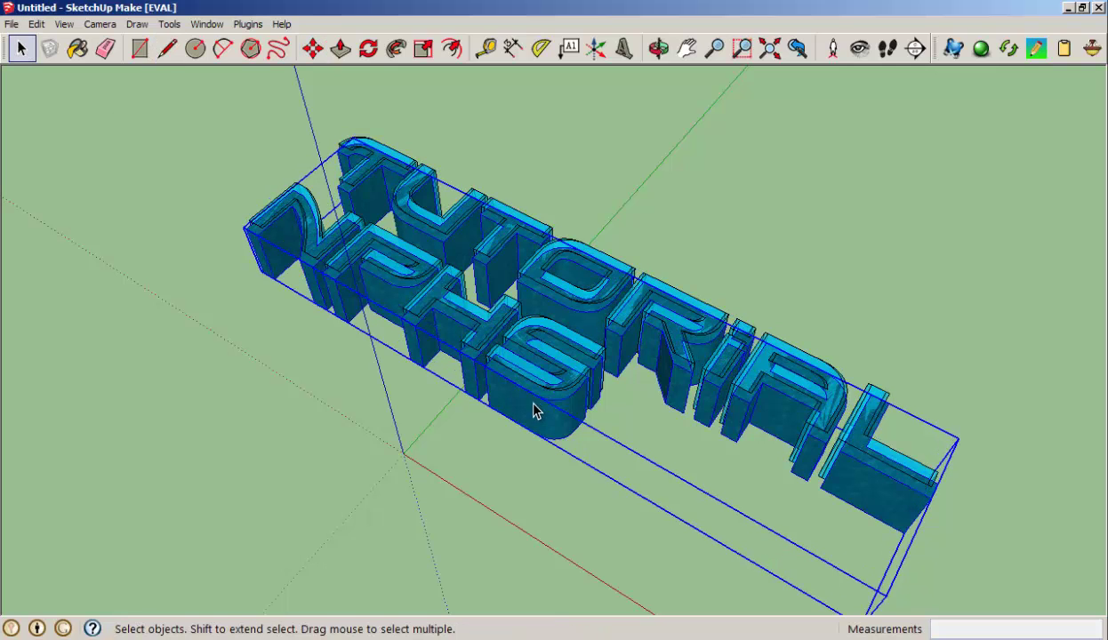
{"action": "left_click", "coordinate": [311, 47]}
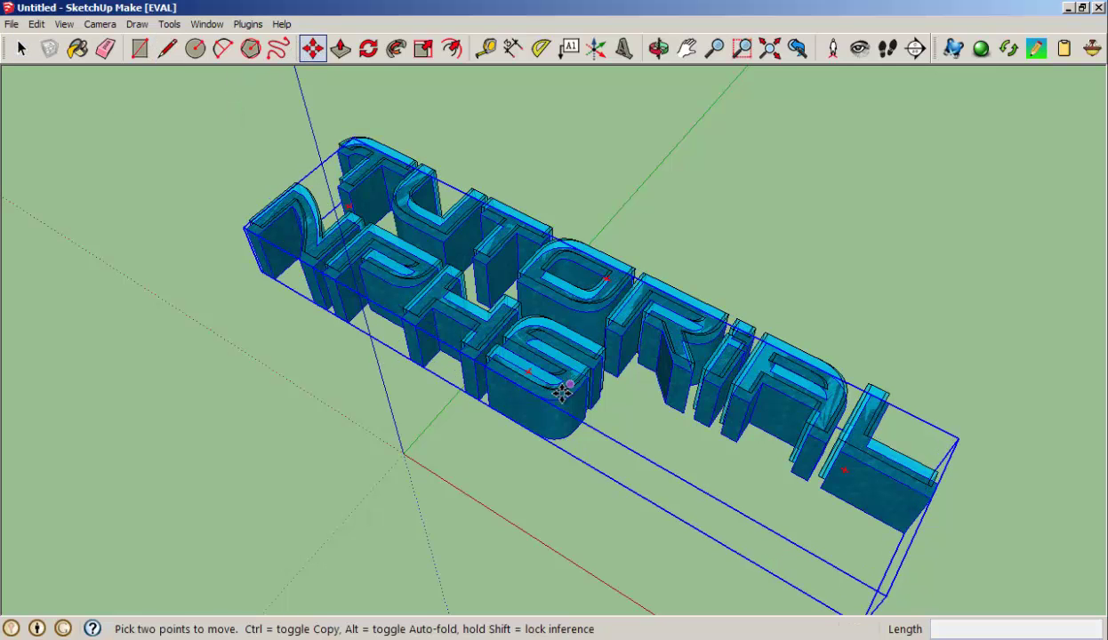
{"action": "left_click", "coordinate": [558, 389]}
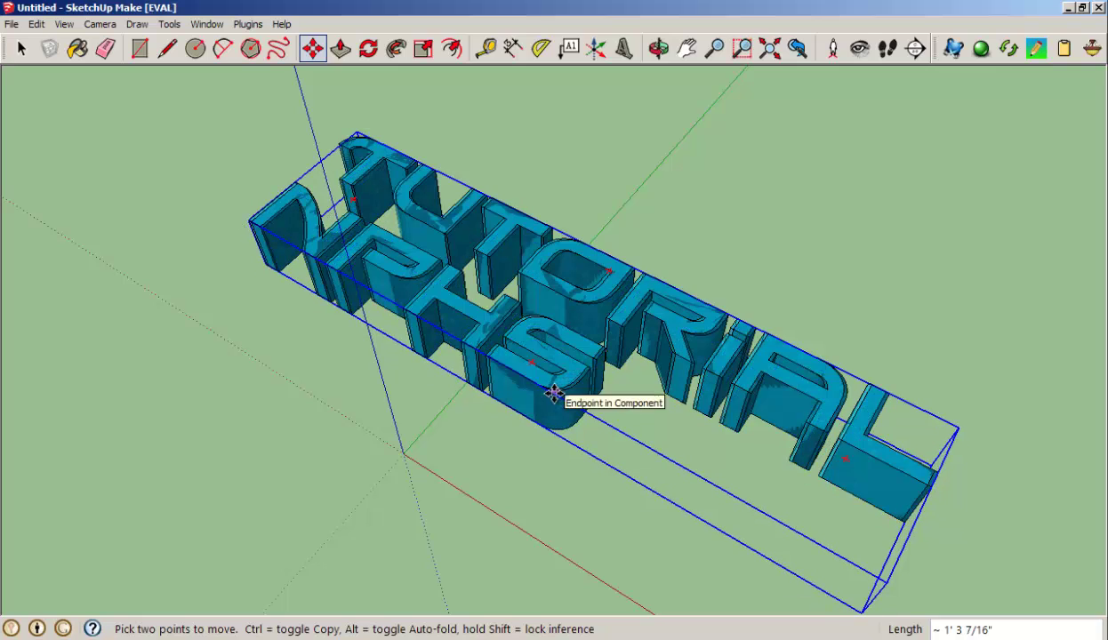
{"action": "mouse_move", "coordinate": [384, 285]}
{"action": "middle_mouse_down"}
{"action": "mouse_move", "coordinate": [589, 525]}
{"action": "mouse_move", "coordinate": [443, 425]}
{"action": "mouse_move", "coordinate": [460, 386]}
{"action": "mouse_move", "coordinate": [816, 359]}
{"action": "mouse_move", "coordinate": [434, 315]}
{"action": "middle_mouse_up"}
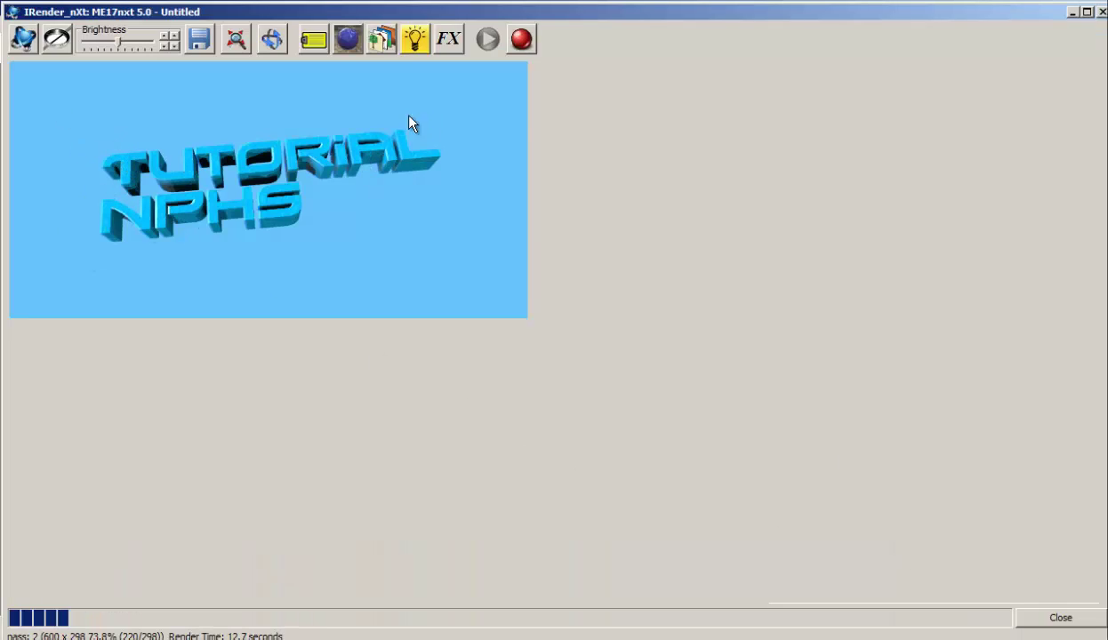
Step: Check the Water_Deep material options on the rendered text, then close the IRender nXt window
{"action": "right_click", "coordinate": [195, 203]}
{"action": "right_click", "coordinate": [365, 164]}
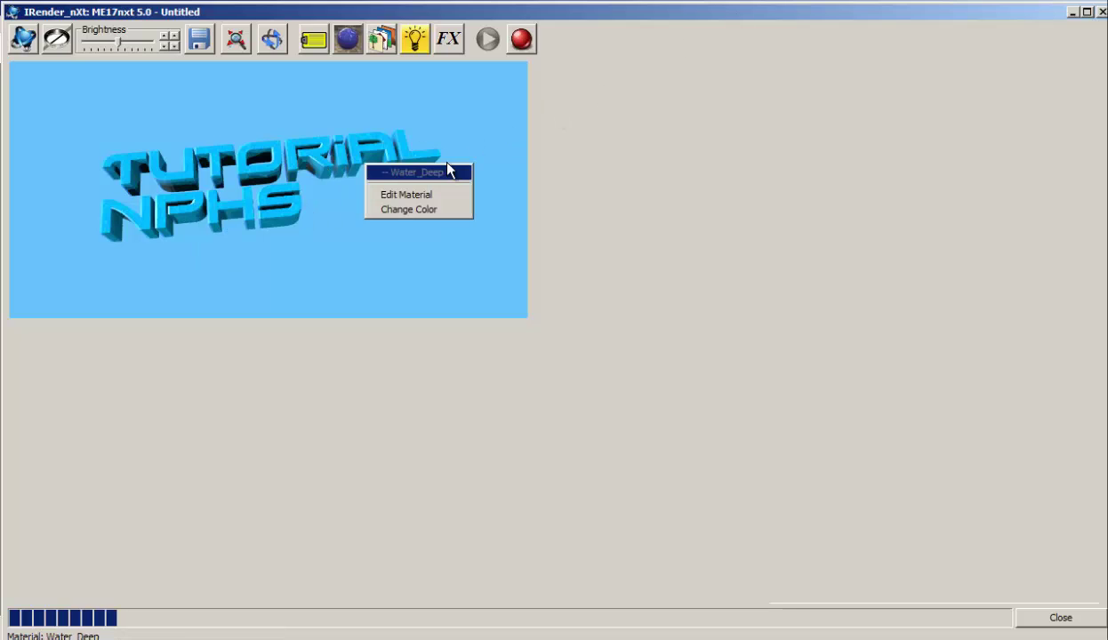
{"action": "left_click", "coordinate": [1102, 12]}
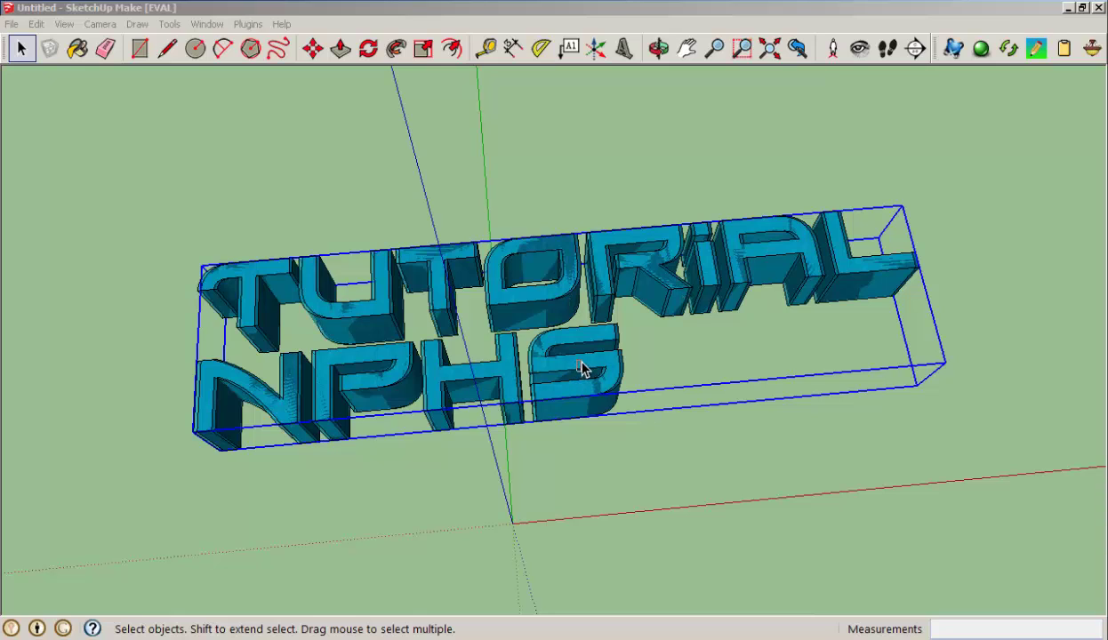
Step: Select the text group and lower it slightly while viewing from the side
{"action": "left_click", "coordinate": [580, 370]}
{"action": "left_click", "coordinate": [586, 405]}
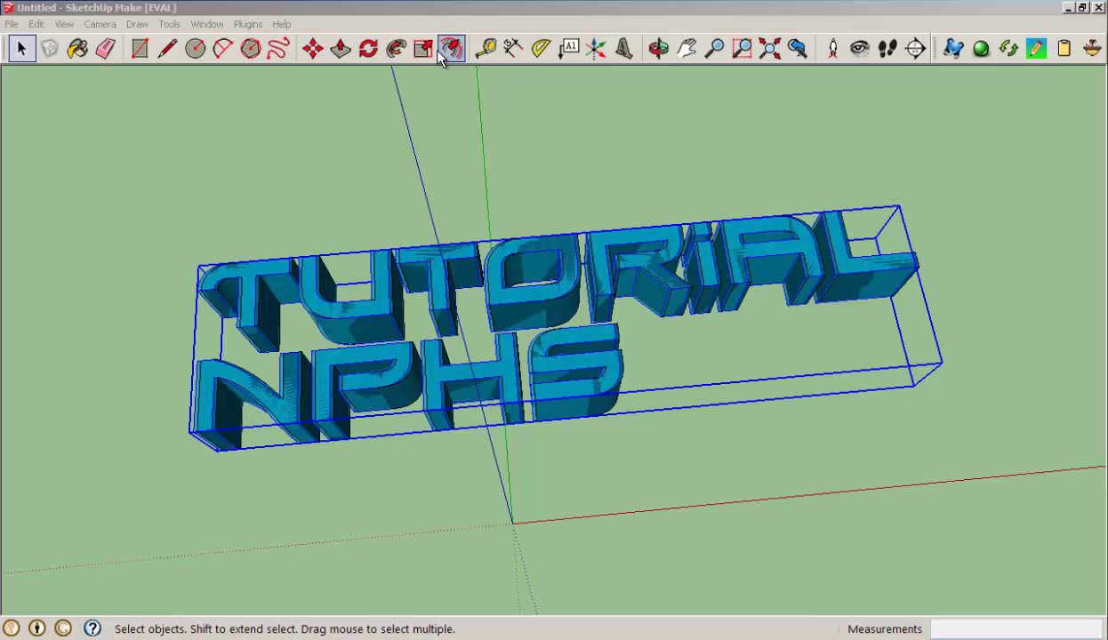
{"action": "left_click", "coordinate": [311, 49]}
{"action": "left_click", "coordinate": [502, 350]}
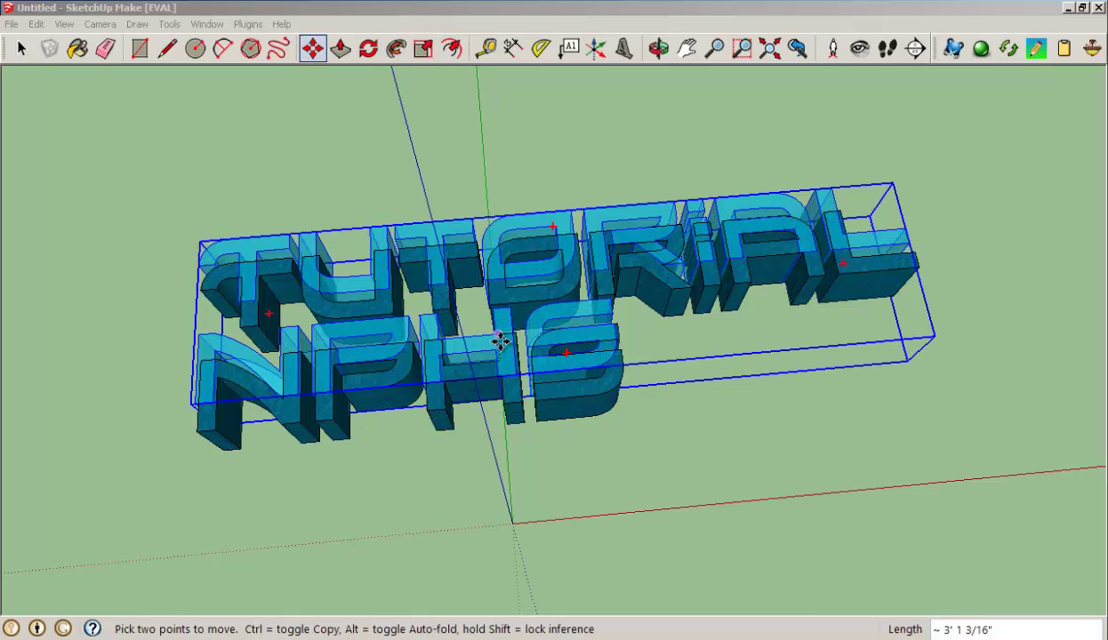
{"action": "left_click", "coordinate": [501, 352]}
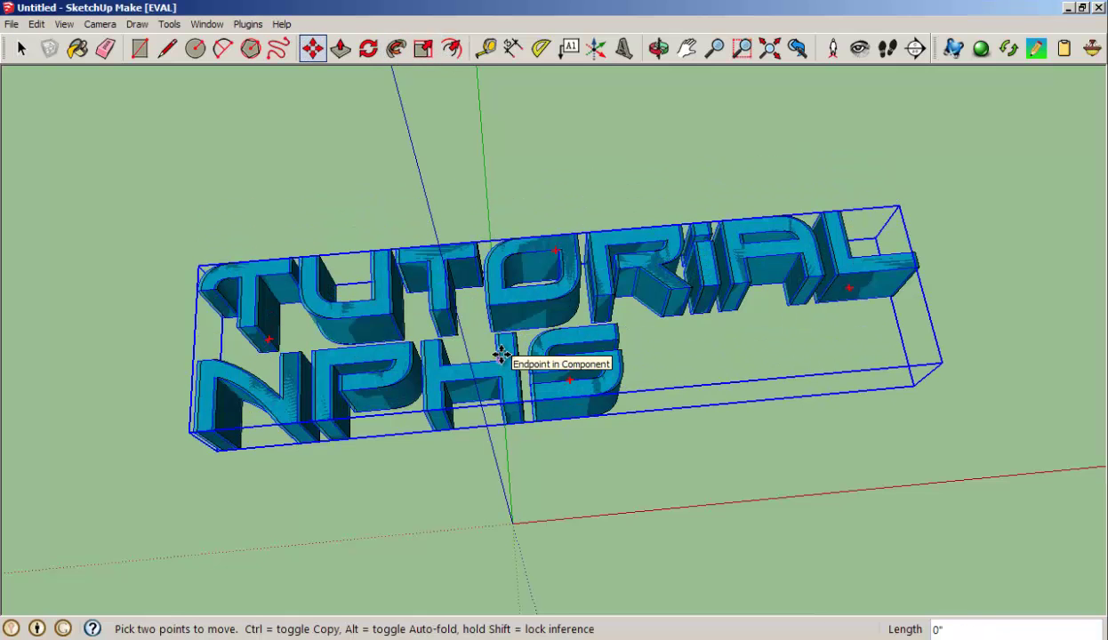
{"action": "middle_click_drag", "start_coordinate": [582, 554], "coordinate": [531, 331]}
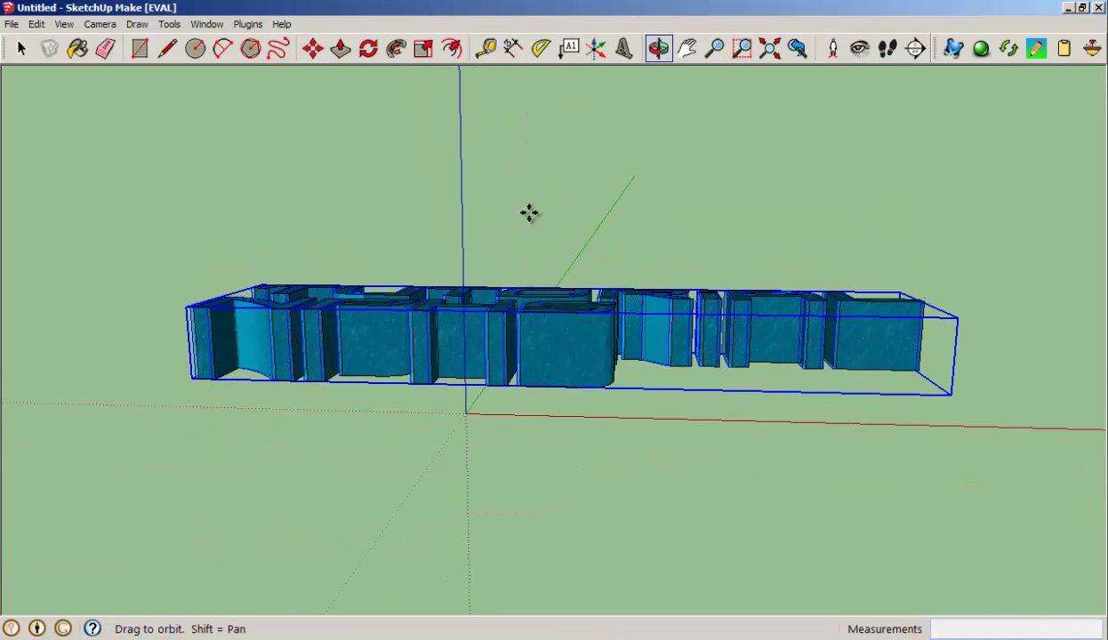
{"action": "left_click", "coordinate": [530, 338]}
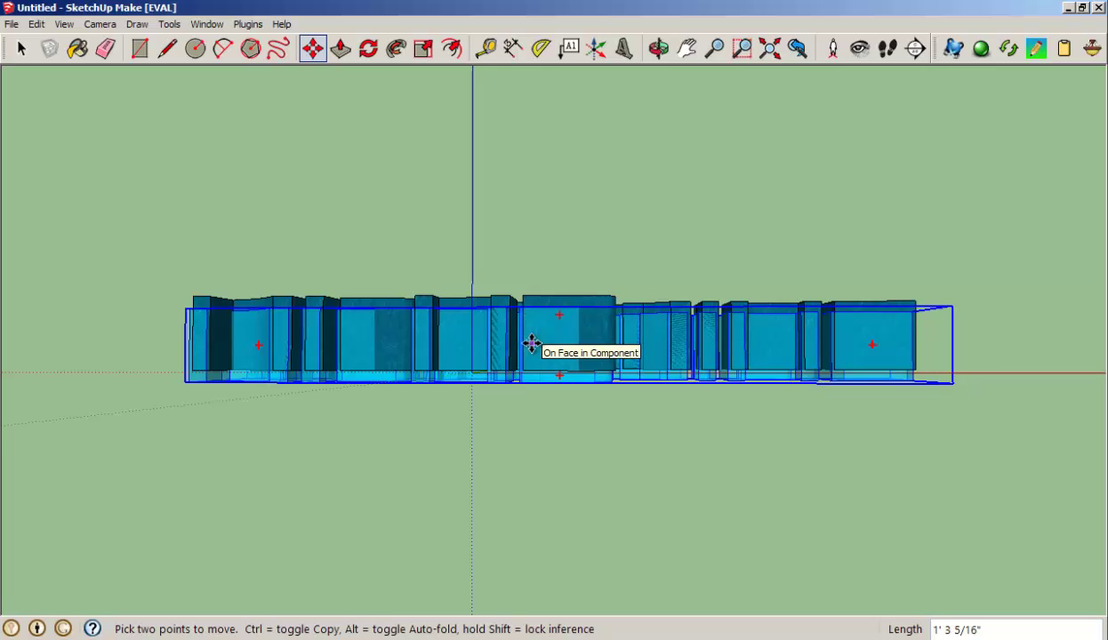
{"action": "left_click", "coordinate": [531, 344]}
Step: Move the text group 2' 4 3/4" along the red axis
{"action": "mouse_move", "coordinate": [569, 320]}
{"action": "middle_mouse_down"}
{"action": "mouse_move", "coordinate": [517, 453]}
{"action": "mouse_move", "coordinate": [841, 425]}
{"action": "middle_mouse_up"}
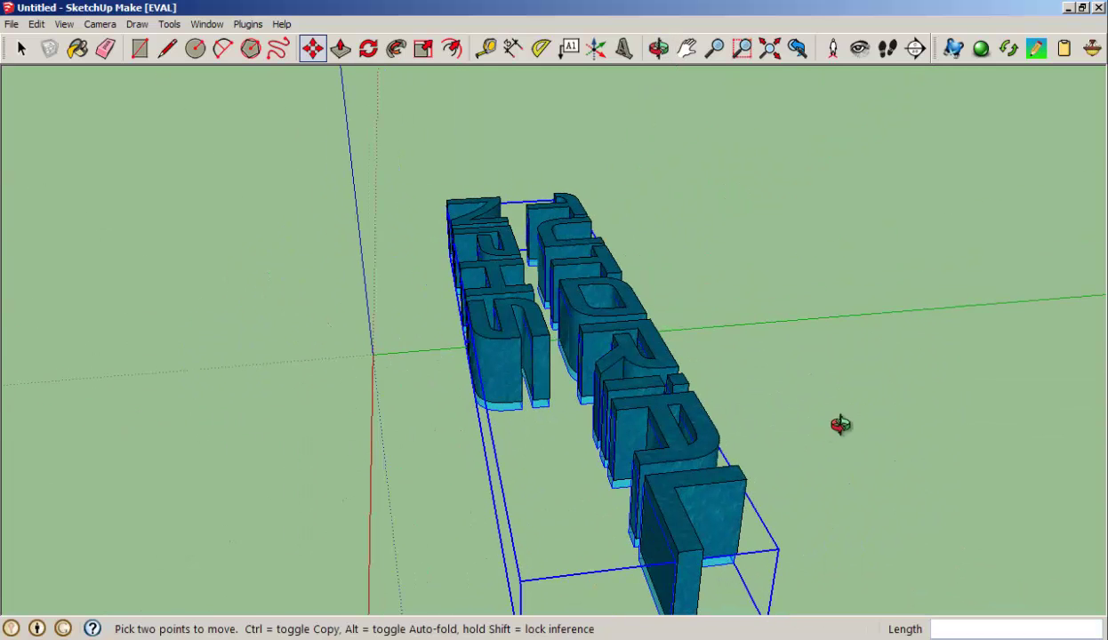
{"action": "mouse_move", "coordinate": [383, 428]}
{"action": "middle_mouse_down"}
{"action": "mouse_move", "coordinate": [559, 448]}
{"action": "mouse_move", "coordinate": [626, 440]}
{"action": "mouse_move", "coordinate": [512, 378]}
{"action": "mouse_move", "coordinate": [513, 333]}
{"action": "middle_mouse_up"}
{"action": "left_click", "coordinate": [517, 330]}
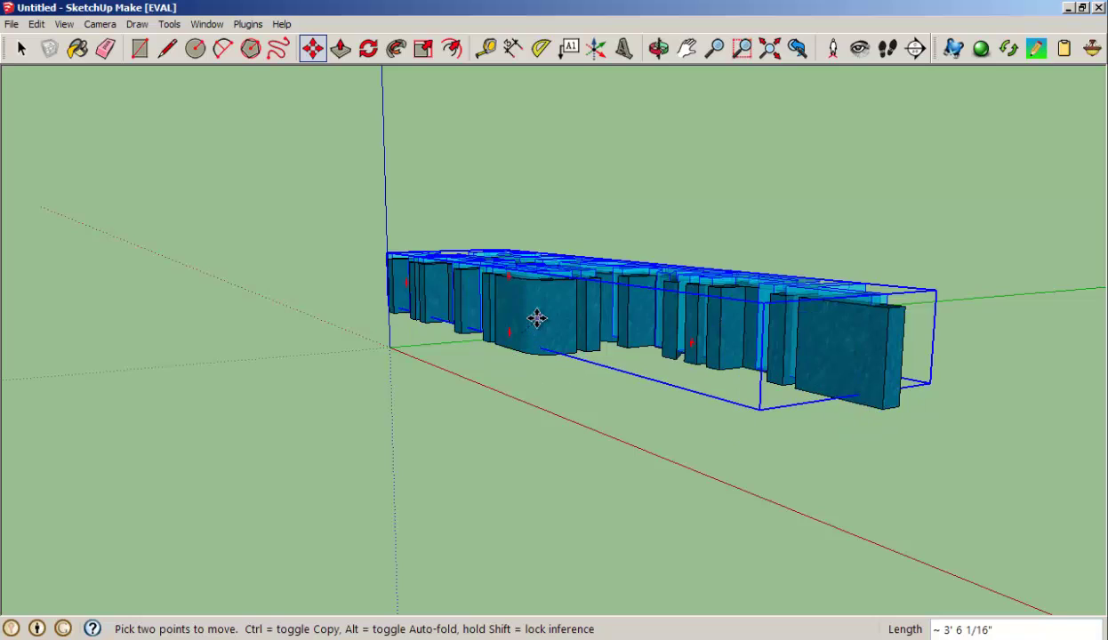
{"action": "middle_click_drag", "start_coordinate": [535, 322], "coordinate": [766, 438]}
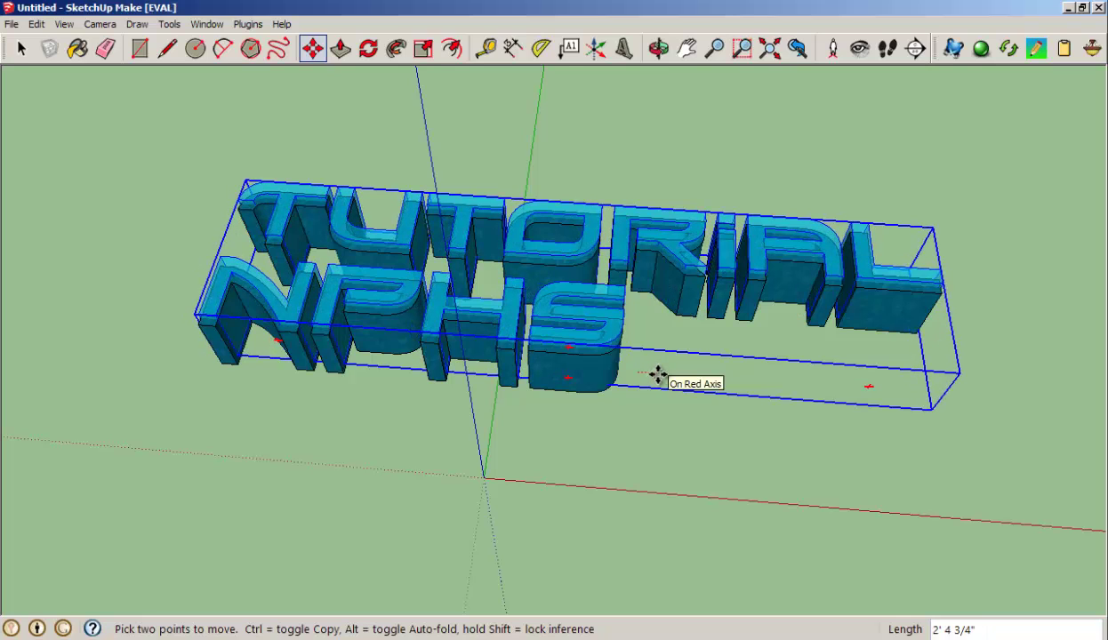
{"action": "left_click", "coordinate": [658, 374]}
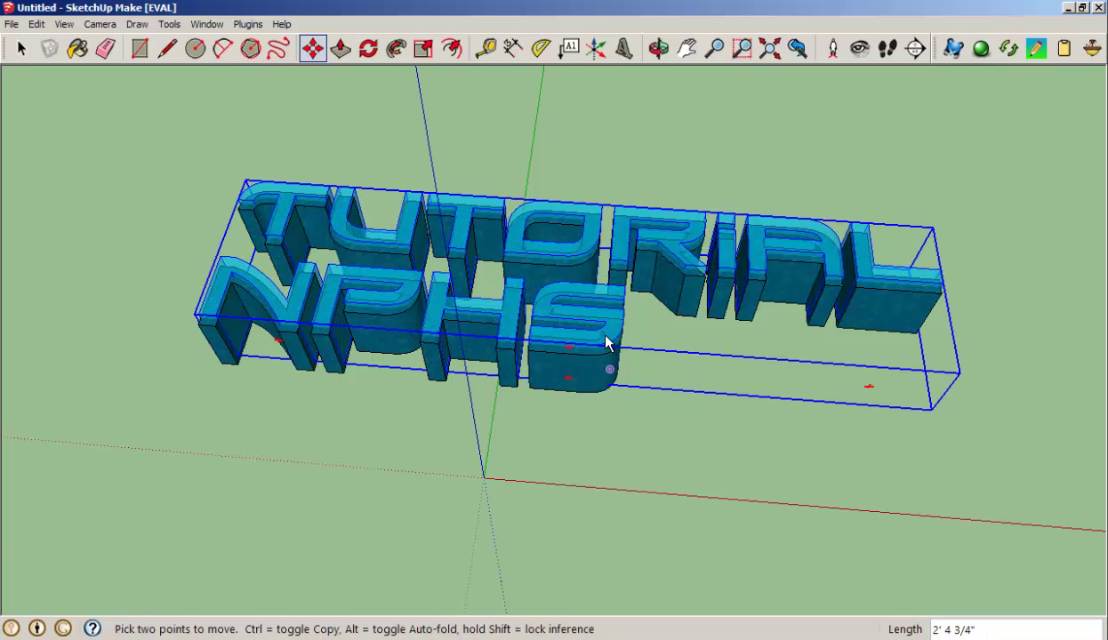
Step: Paint the TUTORIAL NPHS text with the Water_Deep material
{"action": "left_click", "coordinate": [78, 48]}
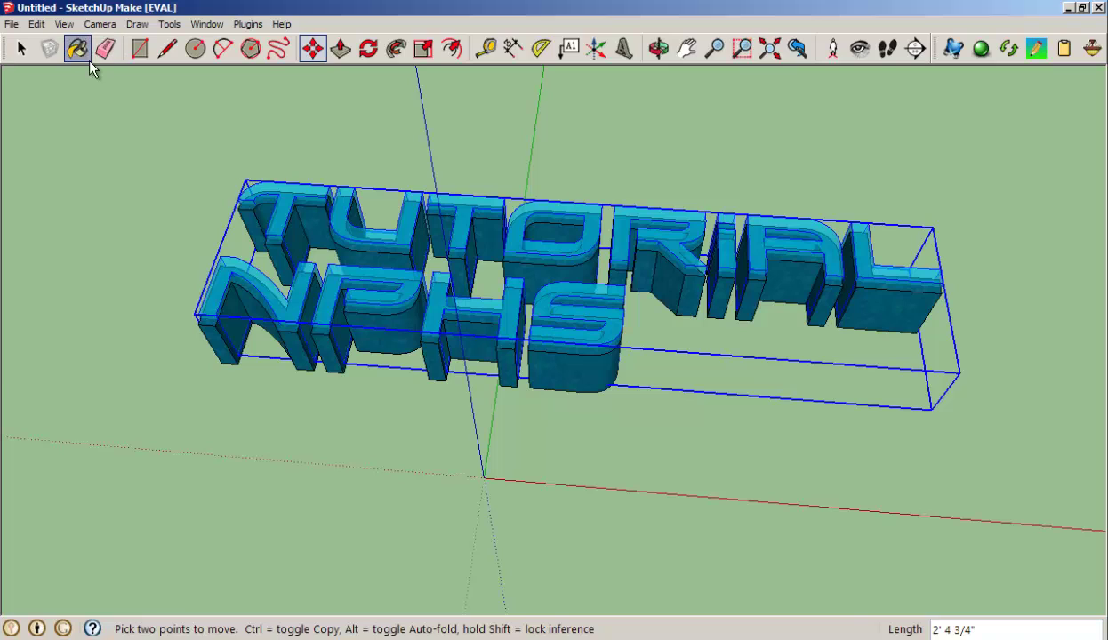
{"action": "left_click", "coordinate": [27, 229]}
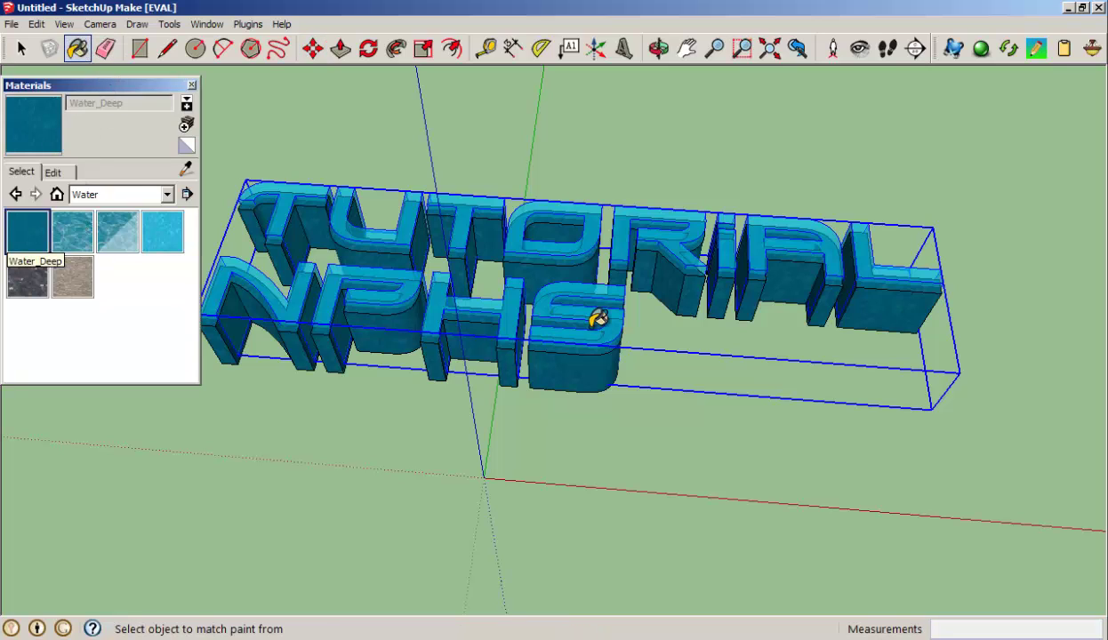
{"action": "left_click", "coordinate": [612, 325]}
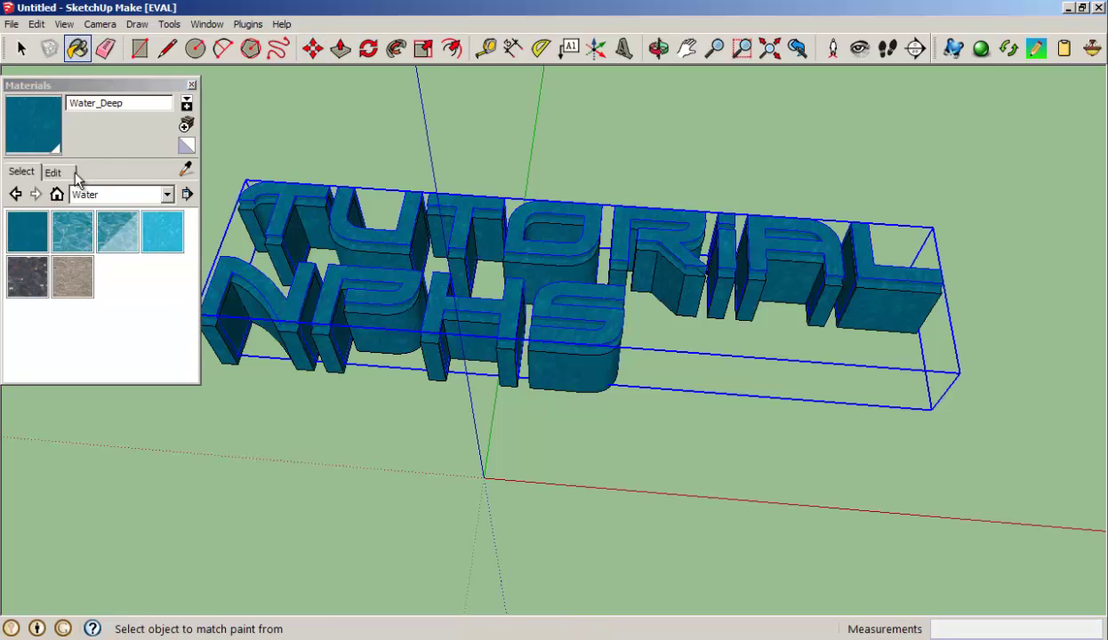
Step: Repaint the text with Translucent_Glass_Tinted and orbit to a more frontal angle
{"action": "left_click", "coordinate": [98, 194]}
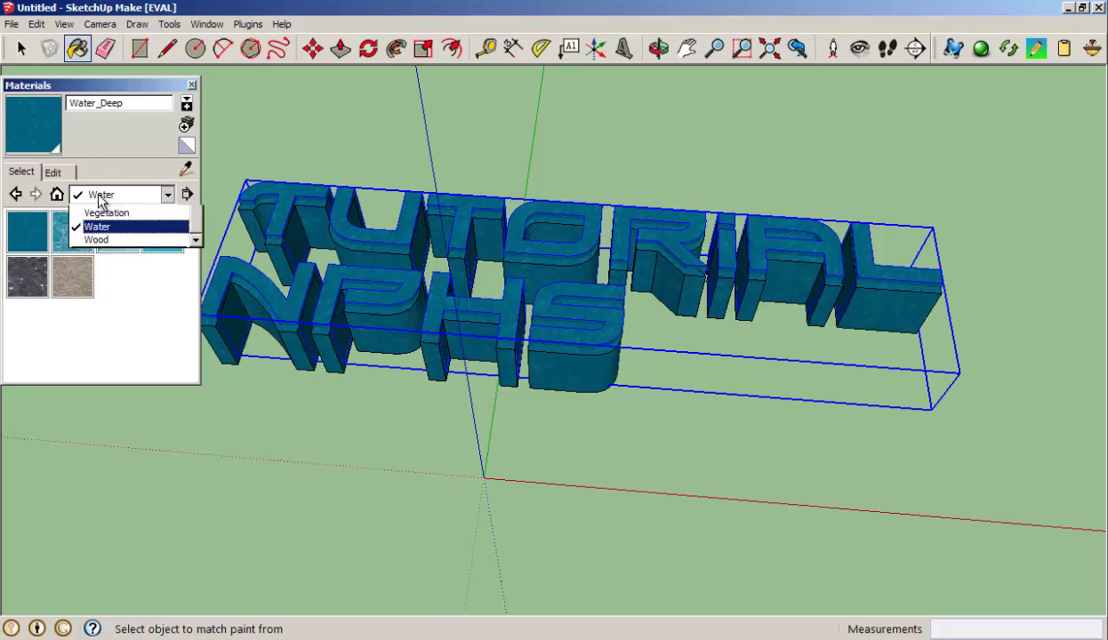
{"action": "left_click", "coordinate": [111, 379]}
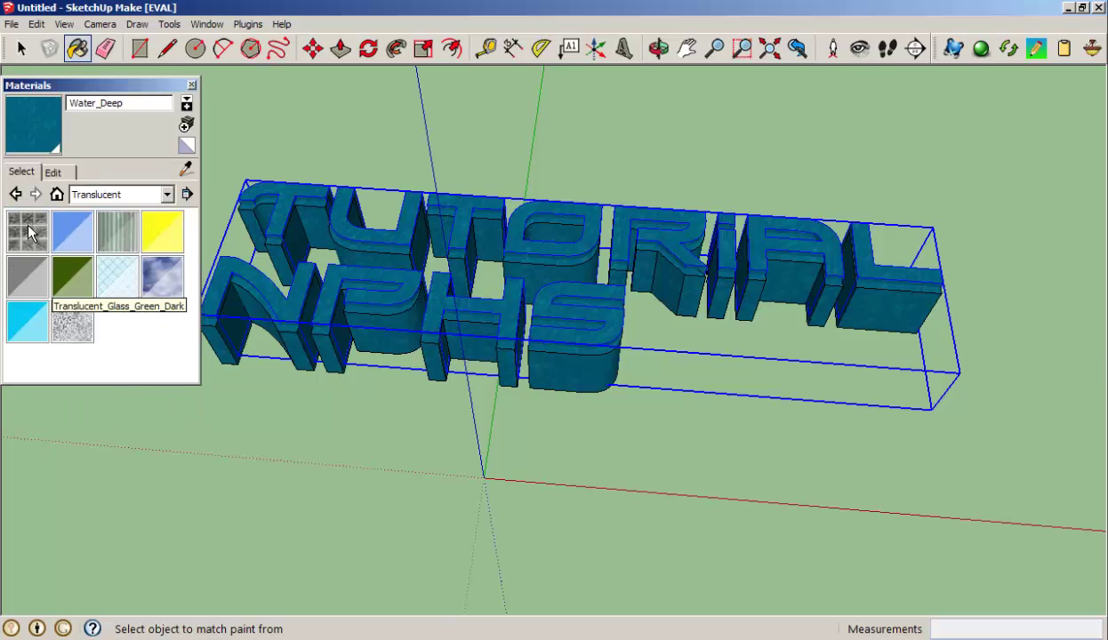
{"action": "left_click", "coordinate": [77, 247]}
{"action": "left_click", "coordinate": [26, 321]}
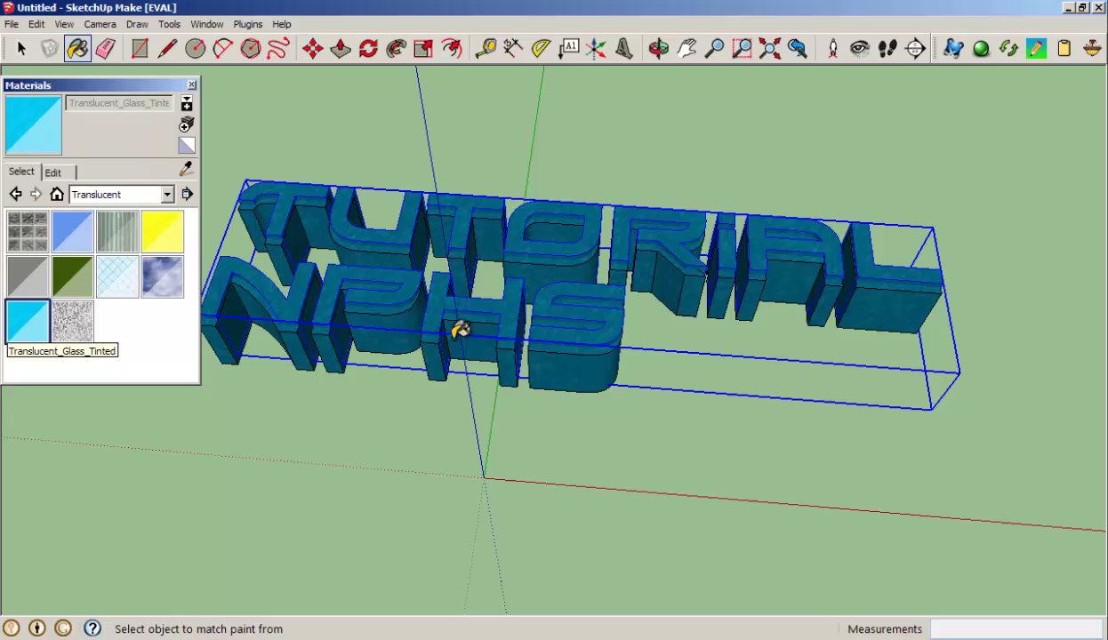
{"action": "left_click", "coordinate": [587, 369]}
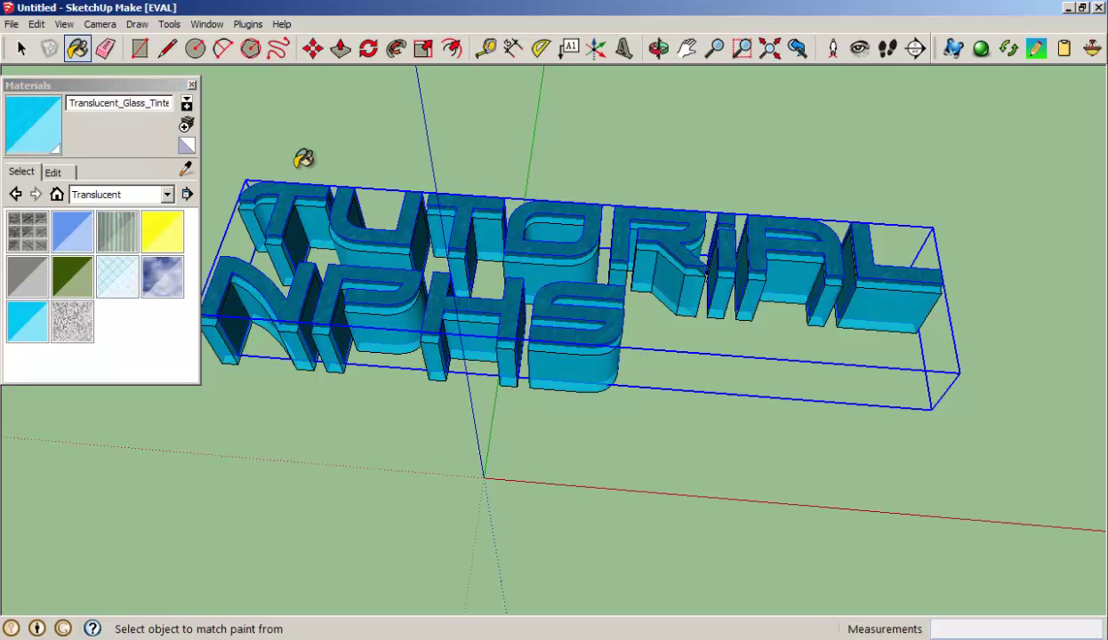
{"action": "middle_click_drag", "start_coordinate": [638, 218], "coordinate": [636, 370]}
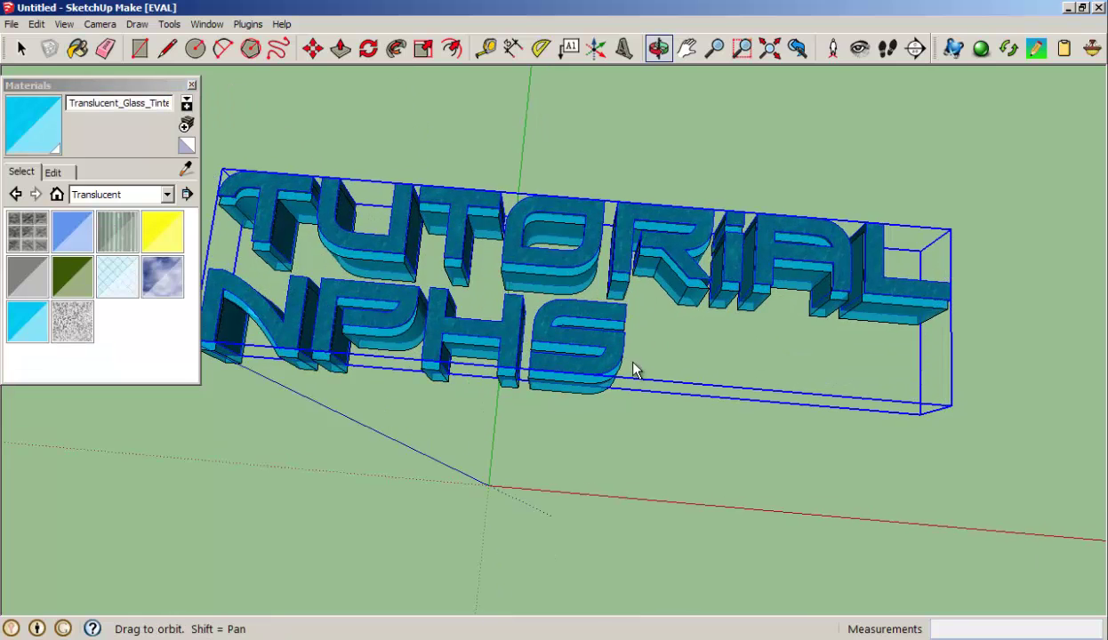
{"action": "left_click", "coordinate": [192, 85]}
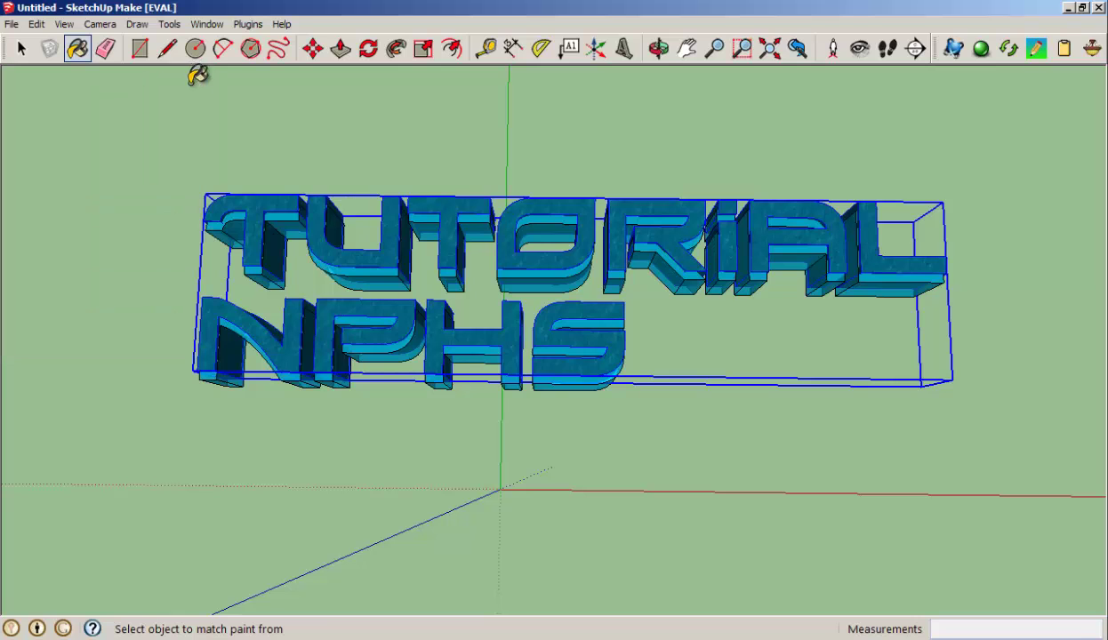
{"action": "mouse_move", "coordinate": [374, 325]}
{"action": "middle_mouse_down"}
{"action": "mouse_move", "coordinate": [411, 354]}
{"action": "mouse_move", "coordinate": [382, 370]}
{"action": "mouse_move", "coordinate": [345, 347]}
{"action": "mouse_move", "coordinate": [352, 327]}
{"action": "middle_mouse_up"}
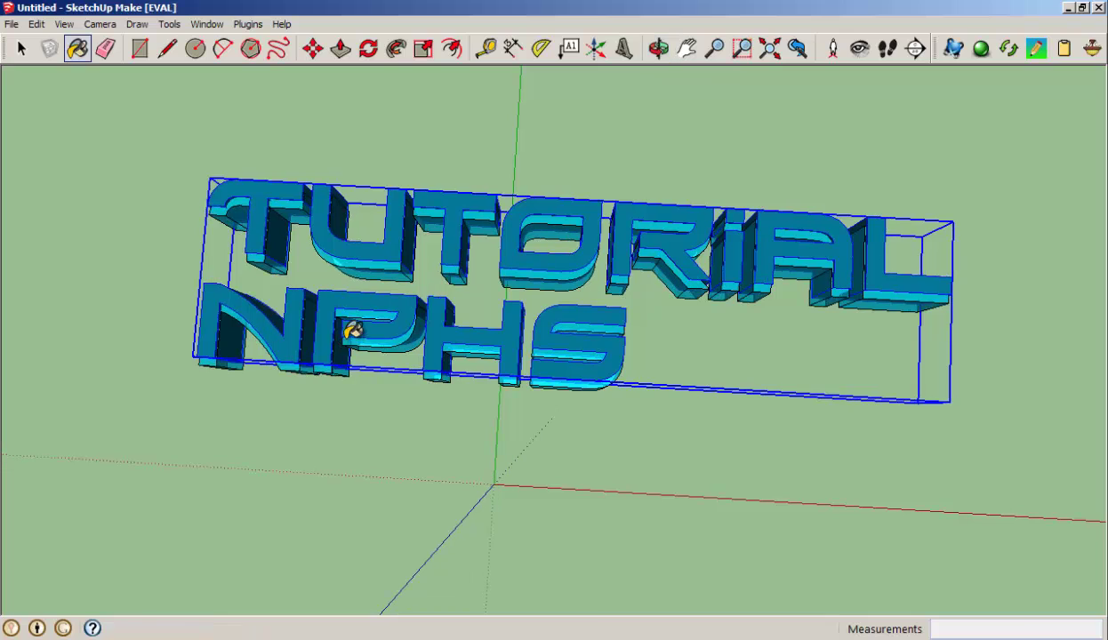
Step: Render the text model in IRender nXt at a custom 700 x 348 size
{"action": "left_click", "coordinate": [1005, 49]}
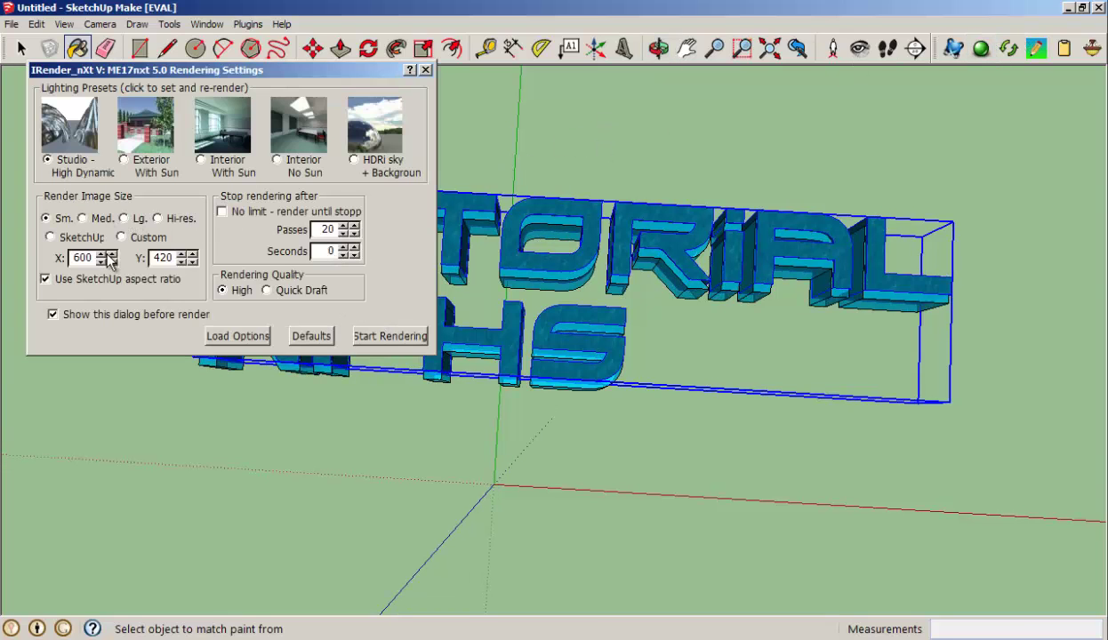
{"action": "left_click", "coordinate": [102, 254]}
{"action": "left_click", "coordinate": [391, 338]}
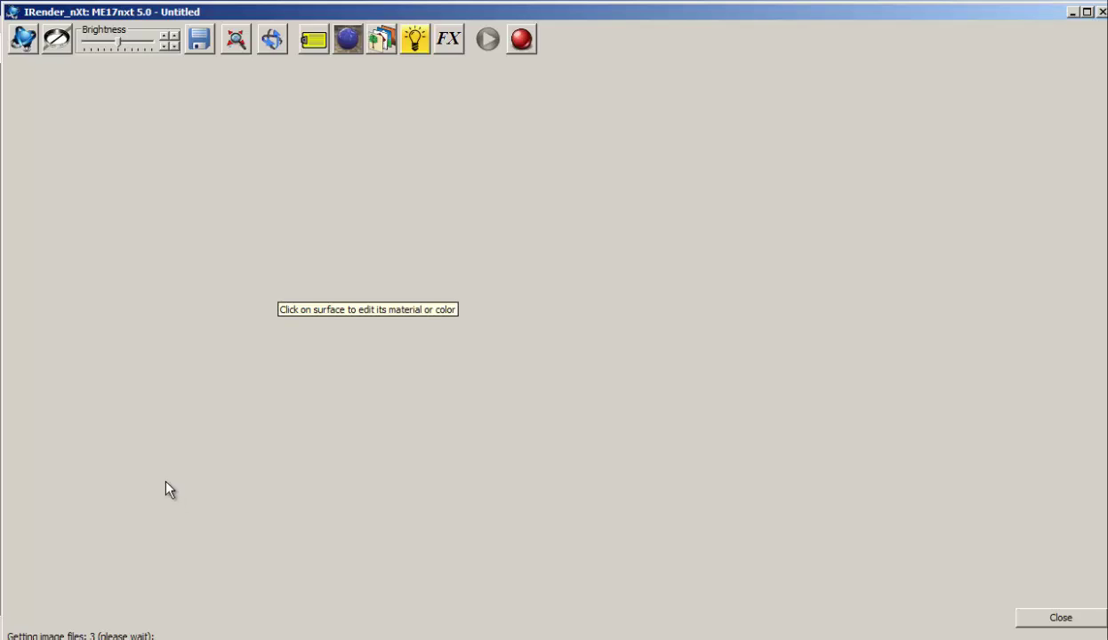
Step: Let the render progress until the glass NPHS text shows against light blue
{"action": "left_click", "coordinate": [890, 639]}
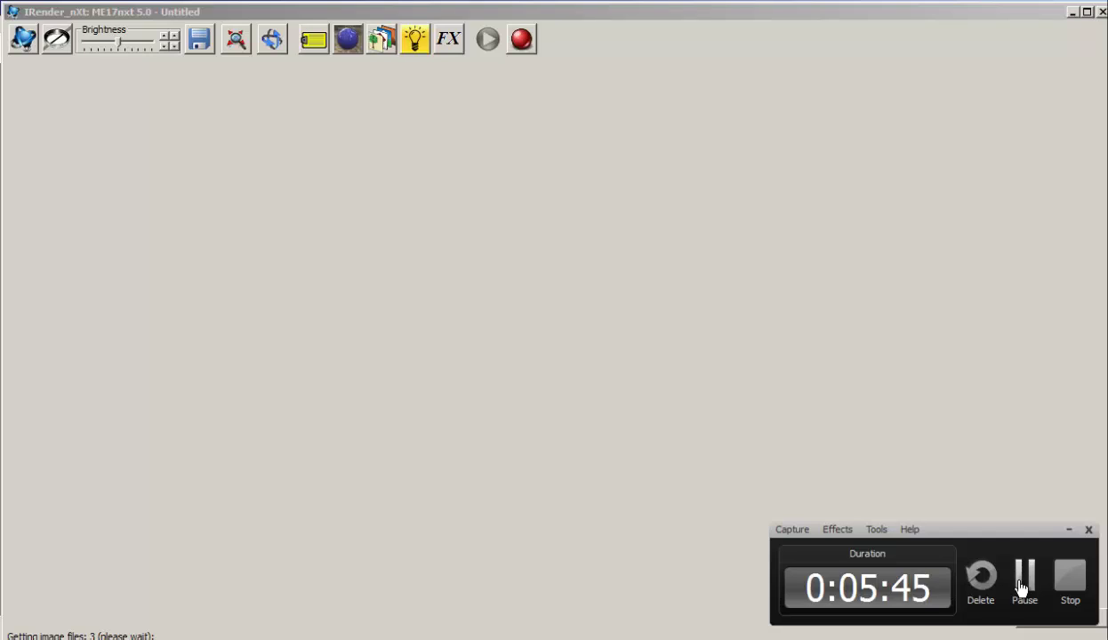
{"action": "left_click", "coordinate": [1025, 578]}
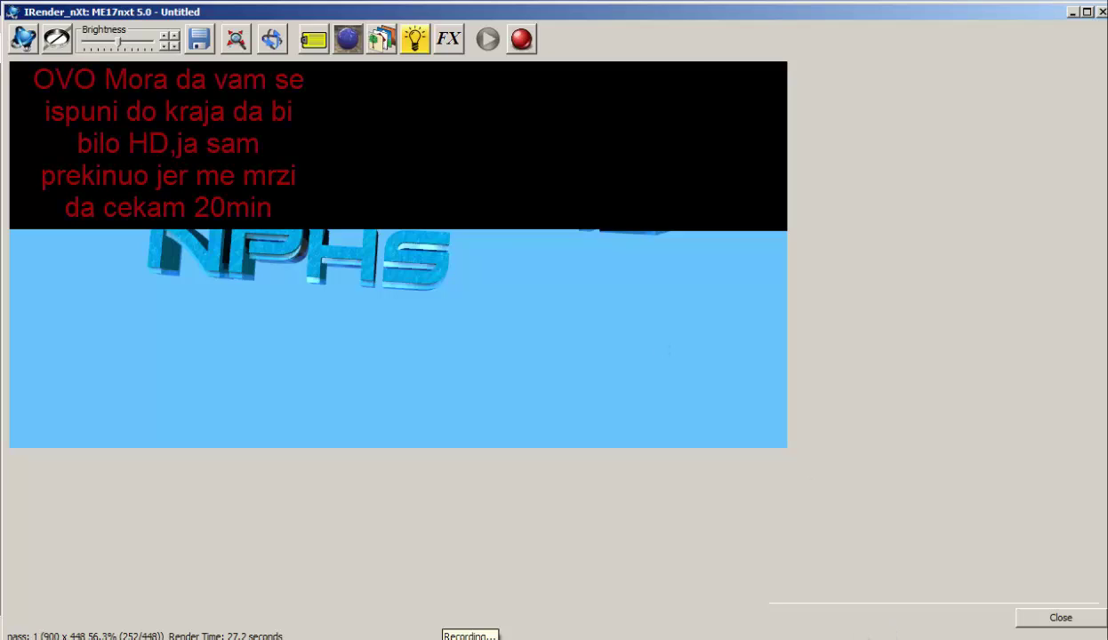
{"action": "left_click", "coordinate": [460, 633]}
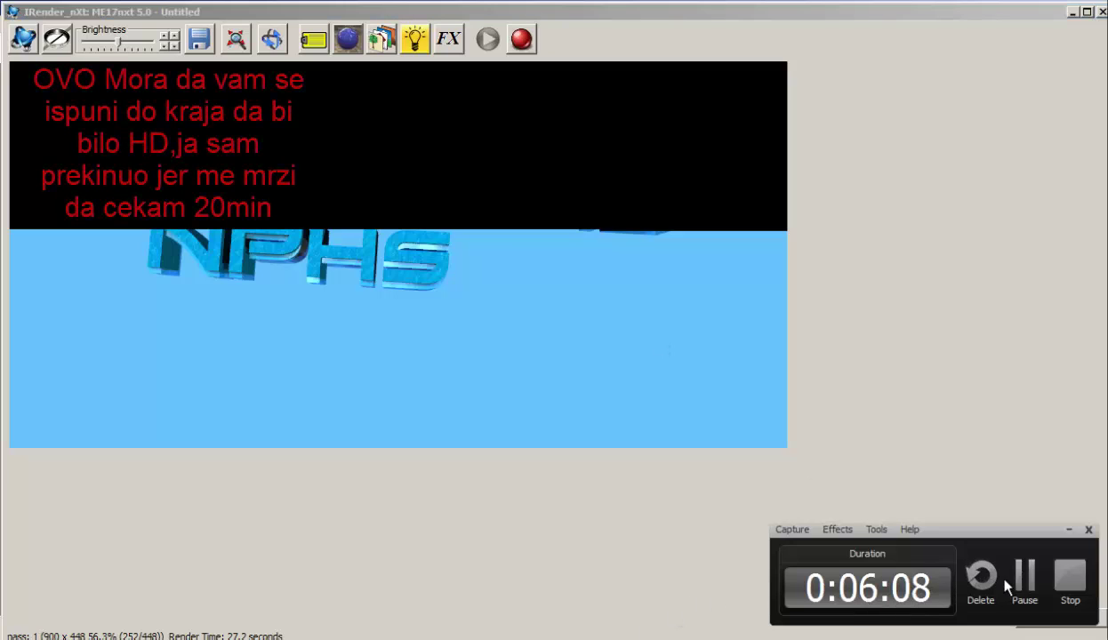
Step: Save the render as transparent PNG Untitled.png, overwriting the existing file
{"action": "left_click", "coordinate": [1023, 576]}
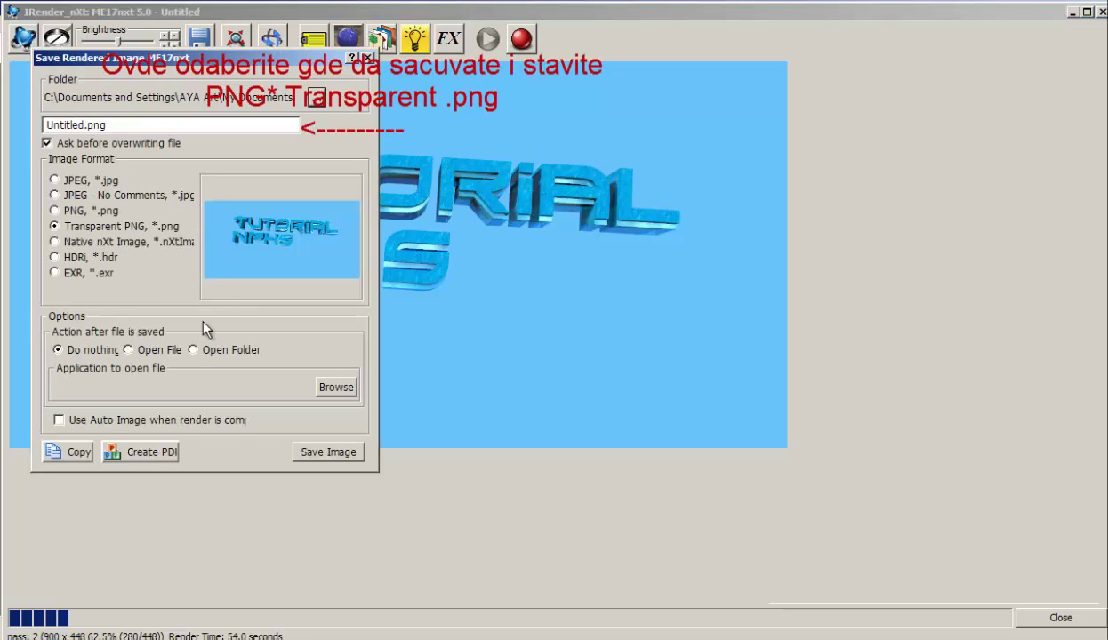
{"action": "left_click", "coordinate": [92, 223]}
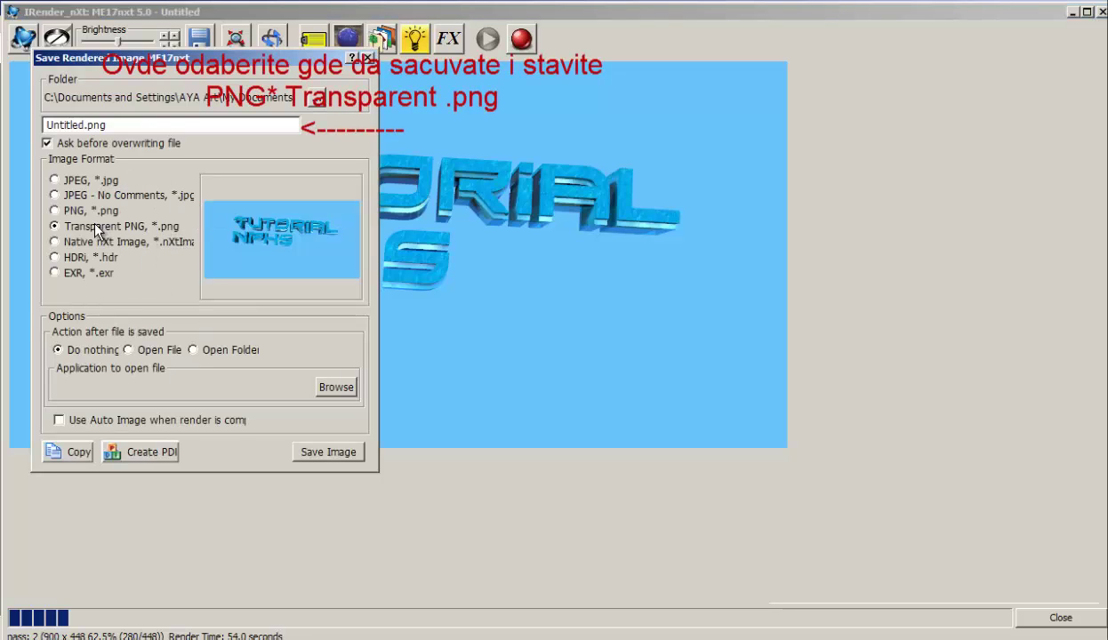
{"action": "left_click", "coordinate": [327, 453]}
{"action": "left_click", "coordinate": [521, 380]}
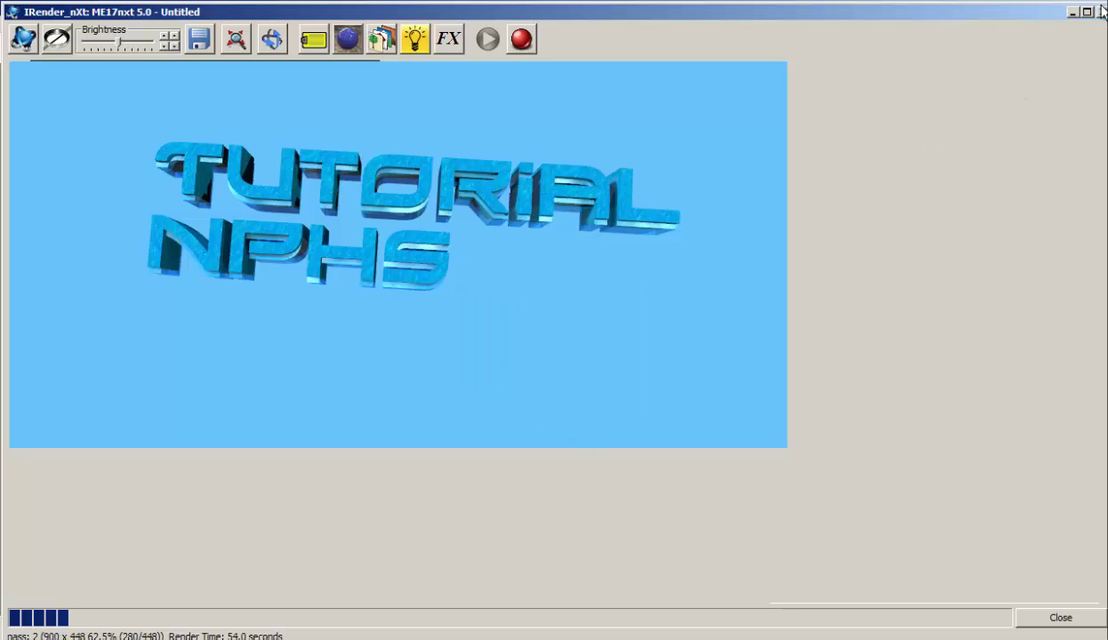
Step: Close the render window and quit SketchUp, discarding the model changes
{"action": "key", "text": "alt+F4"}
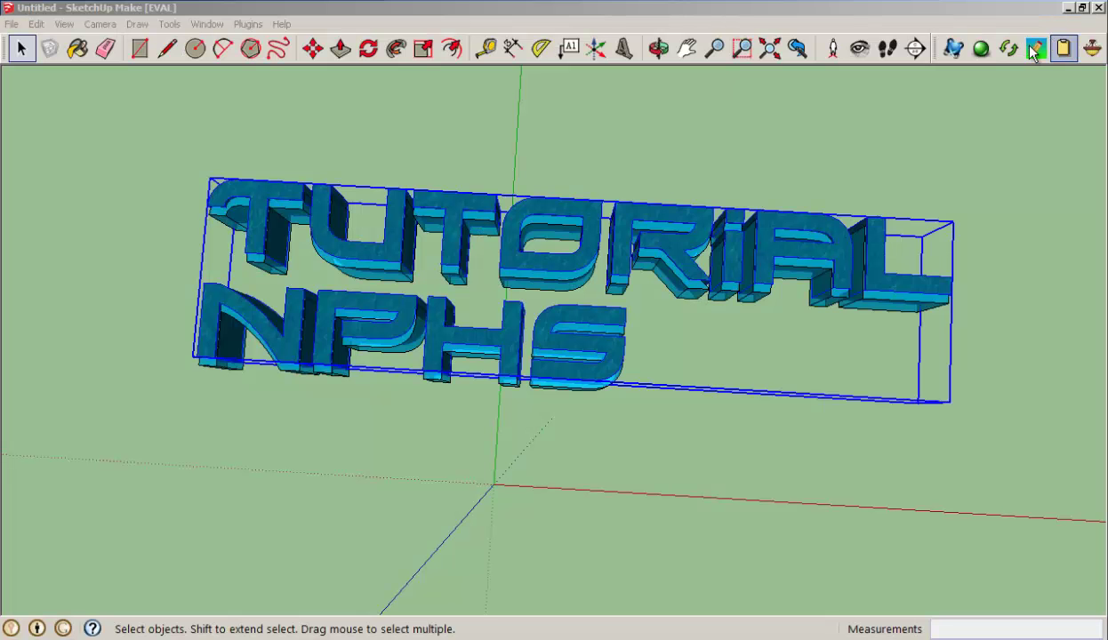
{"action": "left_click", "coordinate": [1096, 13]}
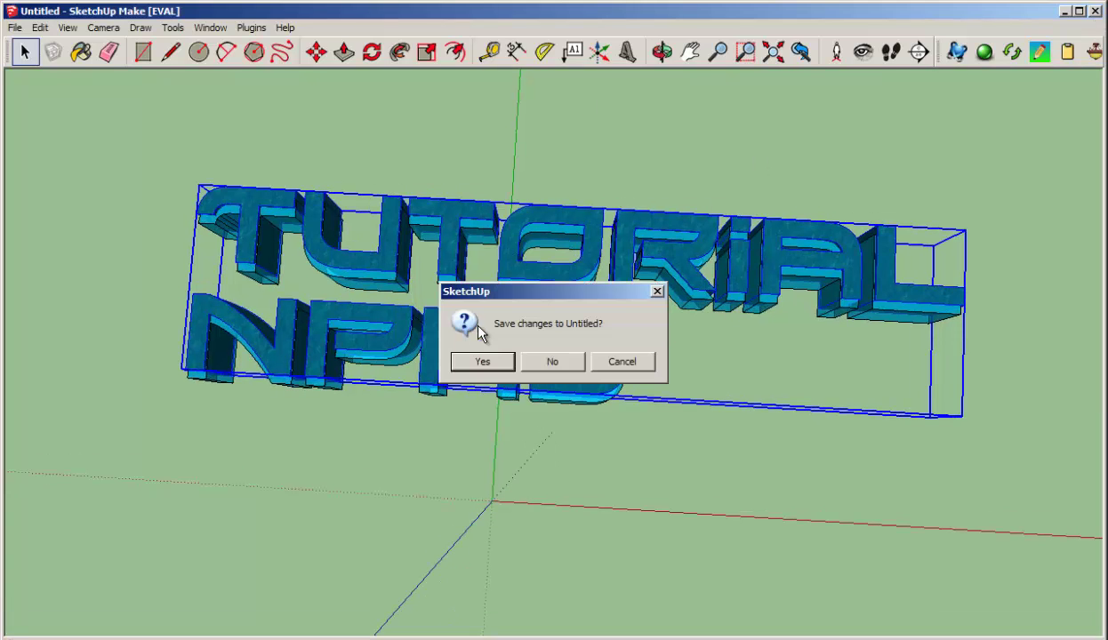
{"action": "left_click", "coordinate": [544, 363]}
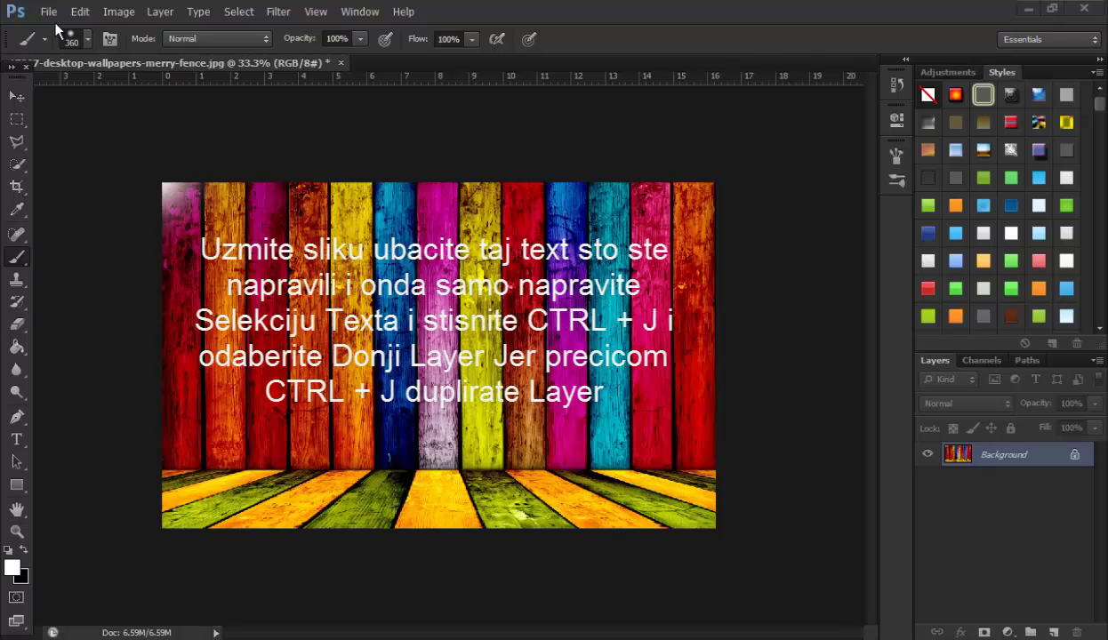
{"action": "left_click", "coordinate": [49, 11]}
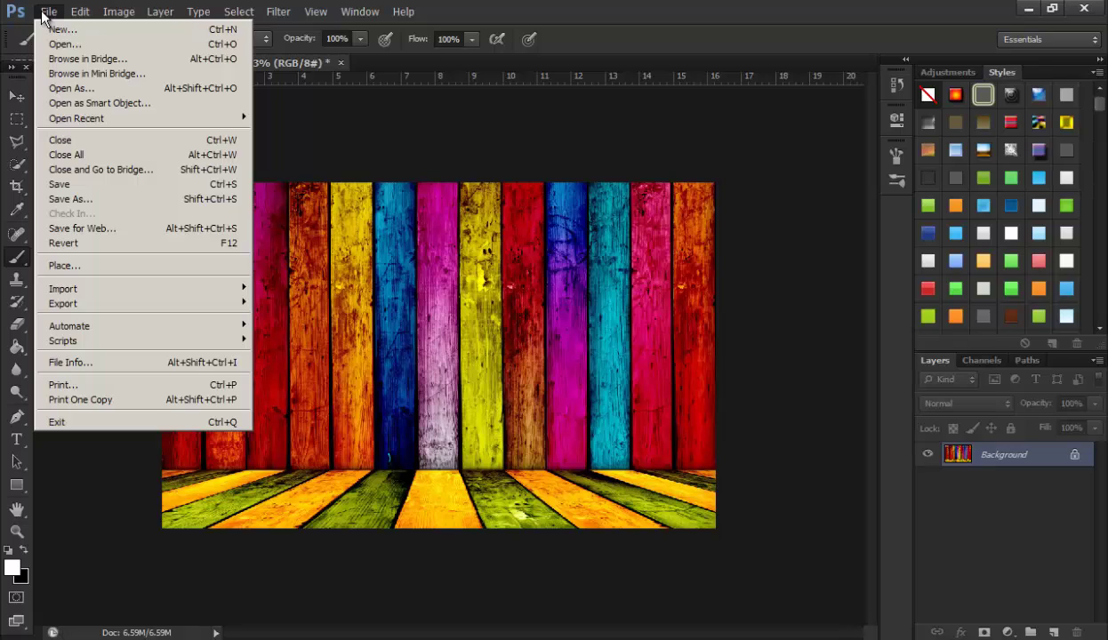
{"action": "key", "text": "super"}
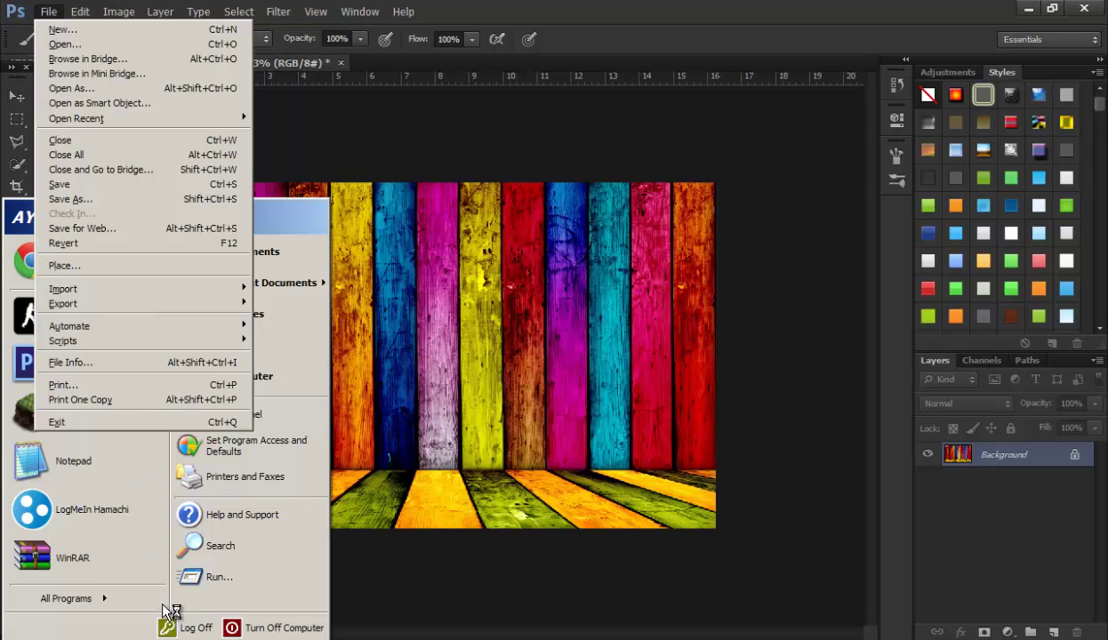
{"action": "key", "text": "super"}
{"action": "key", "text": "super"}
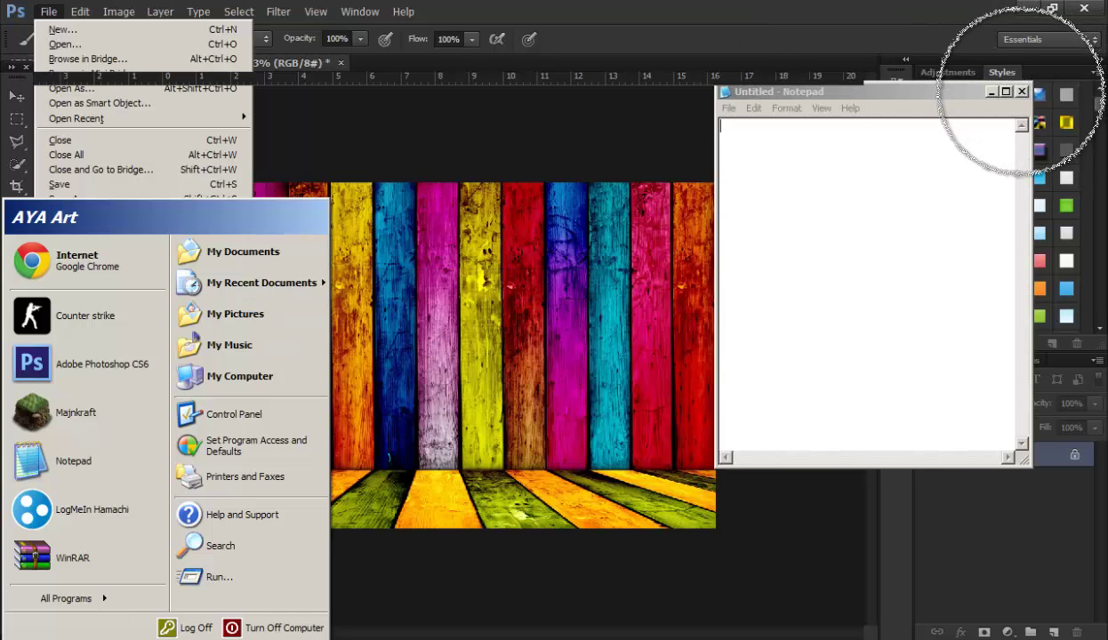
{"action": "left_click", "coordinate": [1023, 92]}
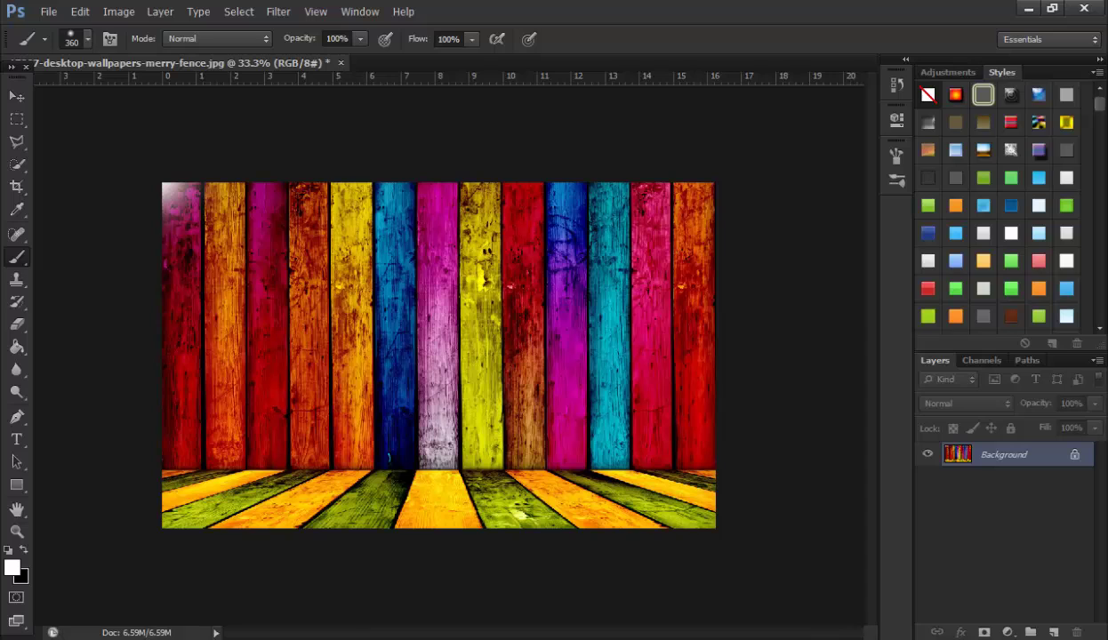
{"action": "key", "text": "super"}
Step: Drag Untitled.png from My Documents onto the Photoshop fence image
{"action": "key", "text": "Escape"}
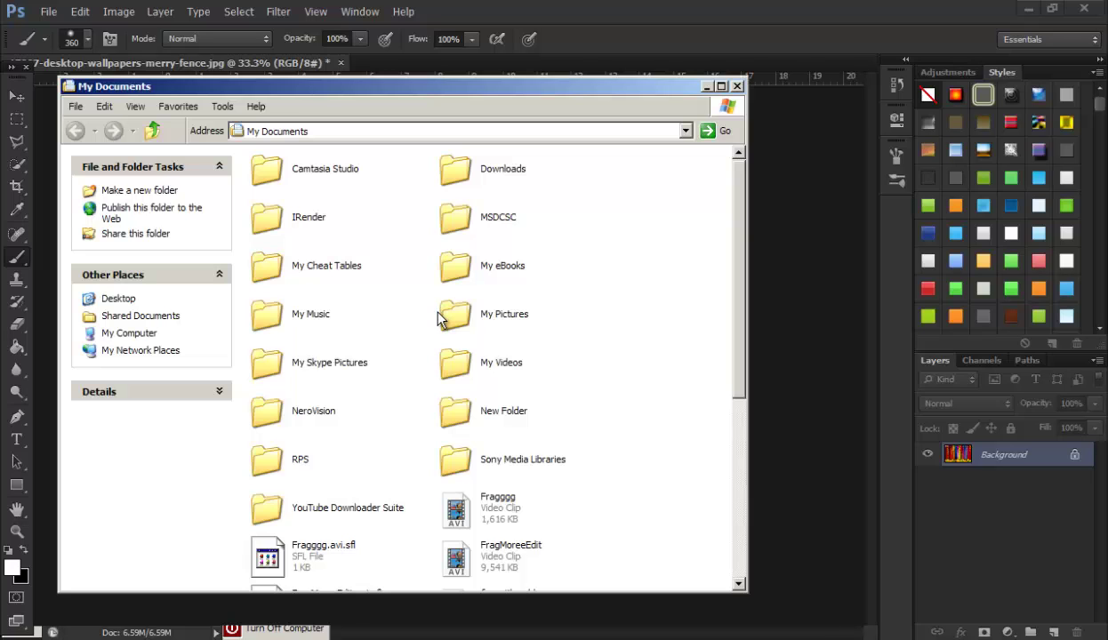
{"action": "scroll", "coordinate": [431, 347], "scroll_direction": "down", "scroll_amount": 5}
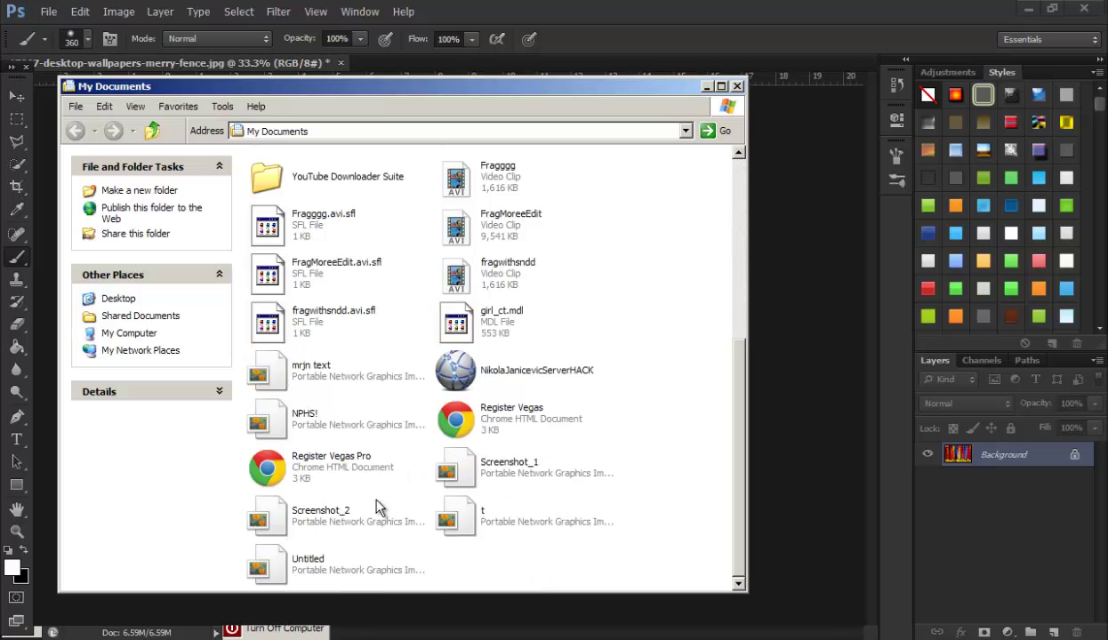
{"action": "left_click", "coordinate": [374, 559]}
{"action": "left_click_drag", "start_coordinate": [700, 495], "coordinate": [753, 462]}
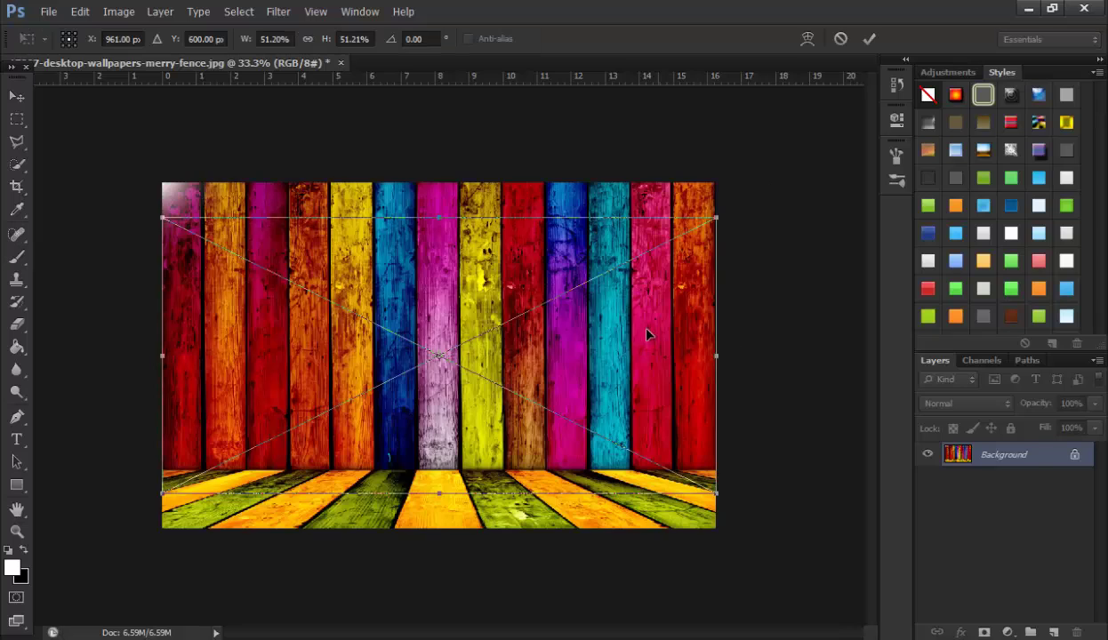
Step: Move the placed render lower, rotate it -4.25°, shift it right and down, and commit
{"action": "left_click_drag", "start_coordinate": [453, 404], "coordinate": [462, 459]}
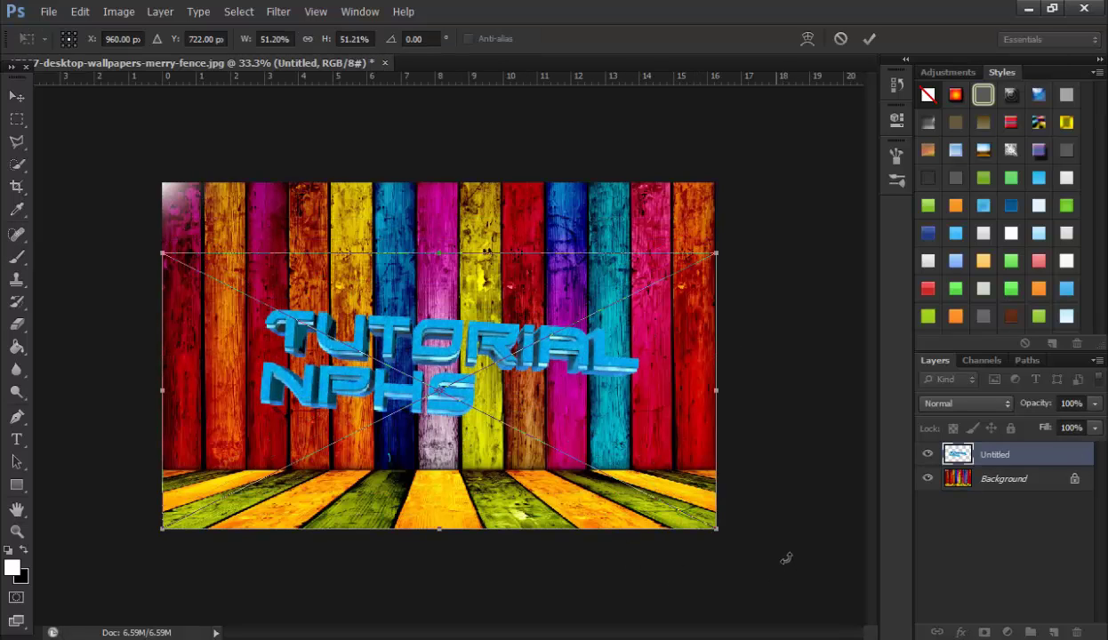
{"action": "left_click_drag", "start_coordinate": [786, 558], "coordinate": [532, 427]}
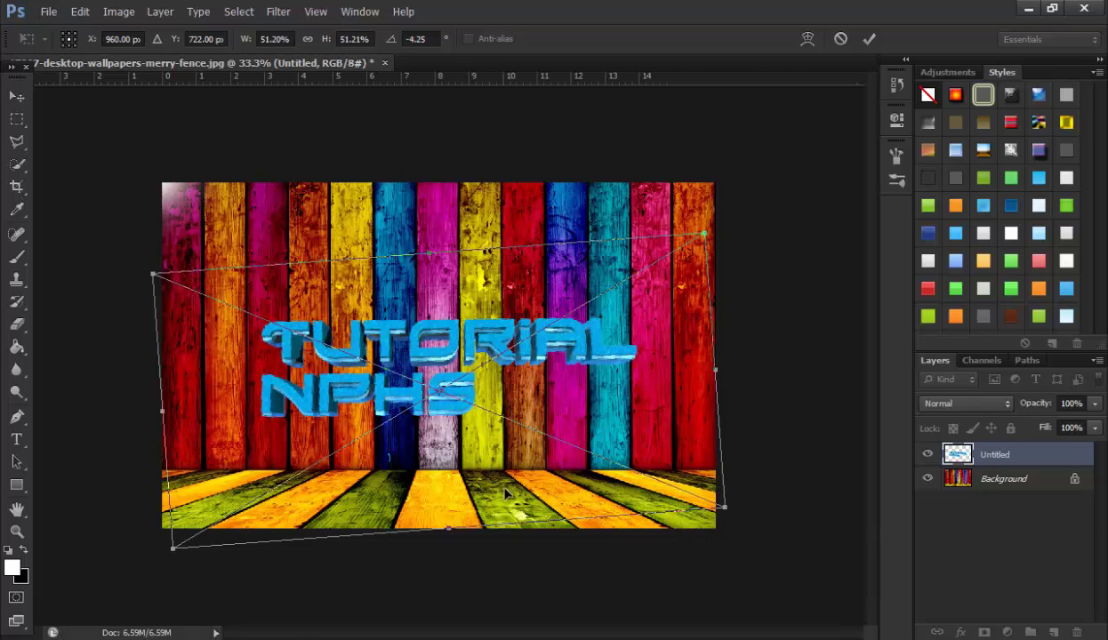
{"action": "mouse_move", "coordinate": [505, 494]}
{"action": "left_mouse_down"}
{"action": "mouse_move", "coordinate": [551, 516]}
{"action": "mouse_move", "coordinate": [539, 513]}
{"action": "left_mouse_up"}
{"action": "key", "text": "b"}
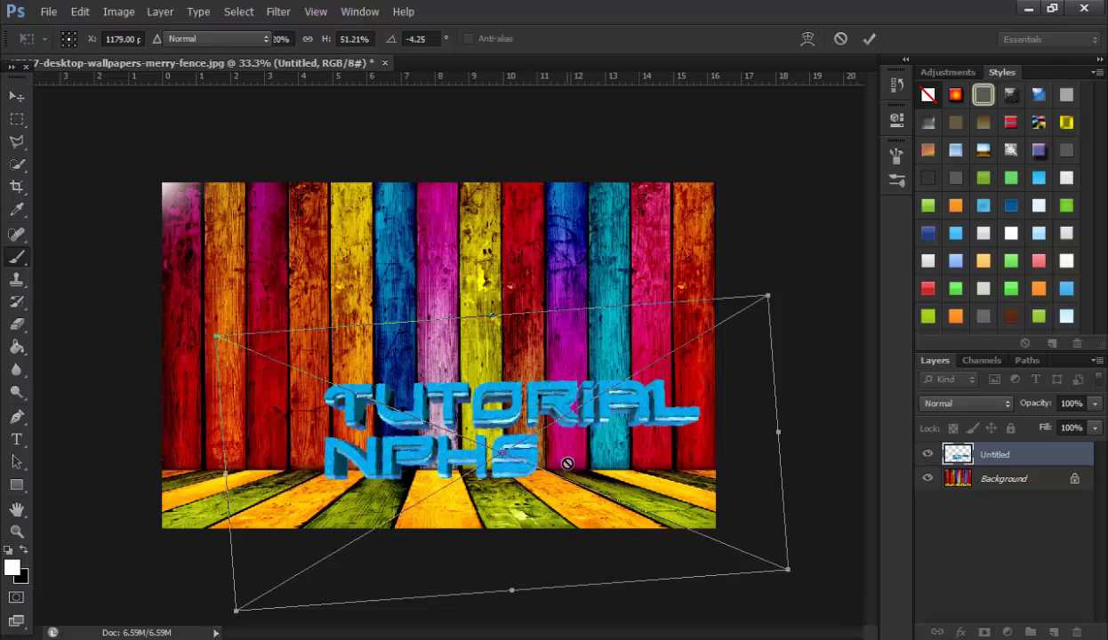
{"action": "key", "text": "Return"}
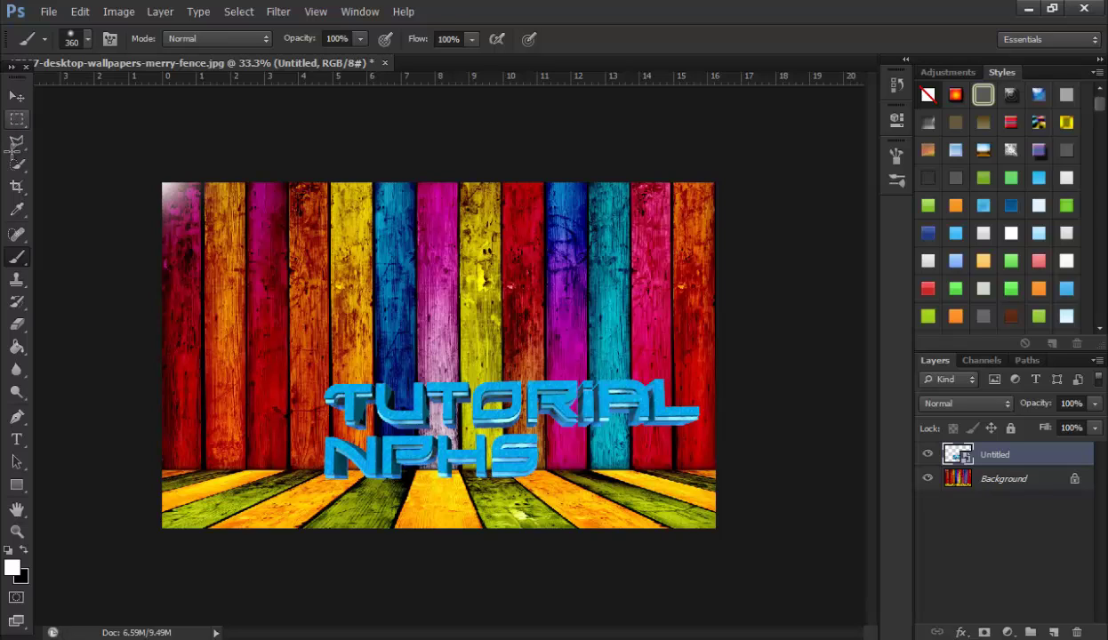
Step: Switch to the Polygonal Lasso and zoom in on the NPHS word
{"action": "key", "text": "m"}
{"action": "key", "text": "l"}
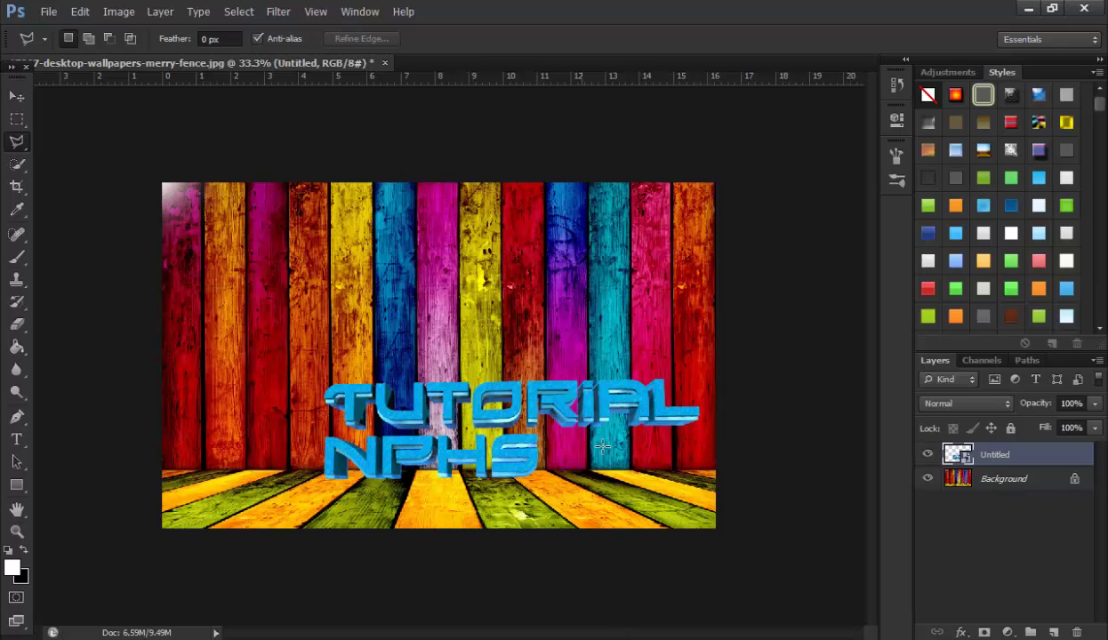
{"action": "scroll", "coordinate": [552, 430], "scroll_direction": "up", "scroll_amount": 1, "text": "alt"}
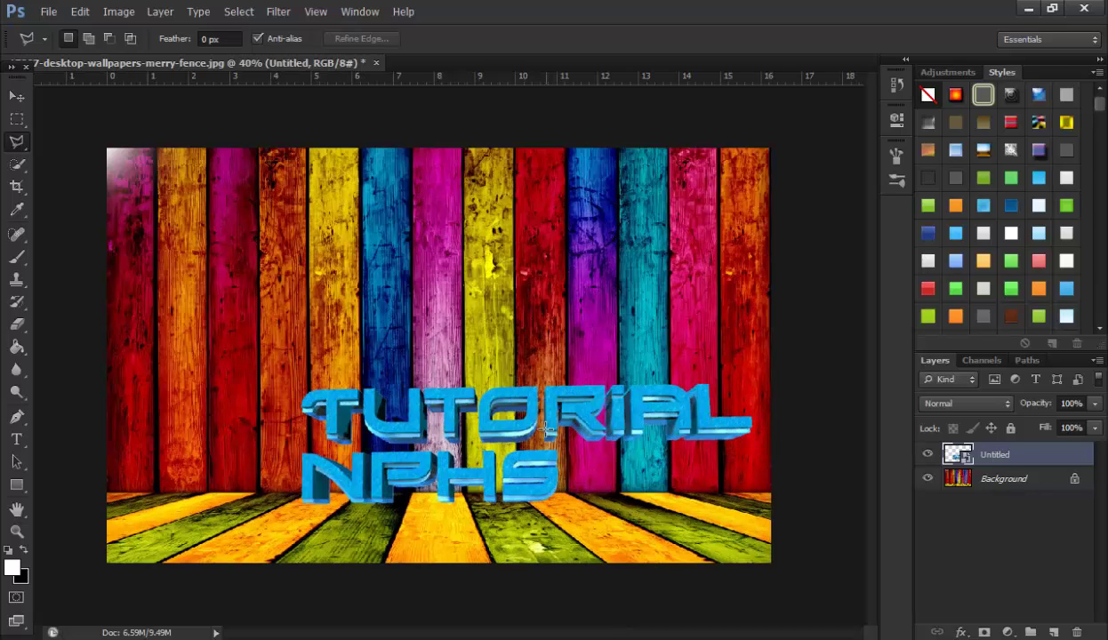
{"action": "scroll", "coordinate": [578, 460], "scroll_direction": "up", "scroll_amount": 1, "text": "alt"}
{"action": "scroll", "coordinate": [581, 465], "scroll_direction": "up", "scroll_amount": 1, "text": "alt"}
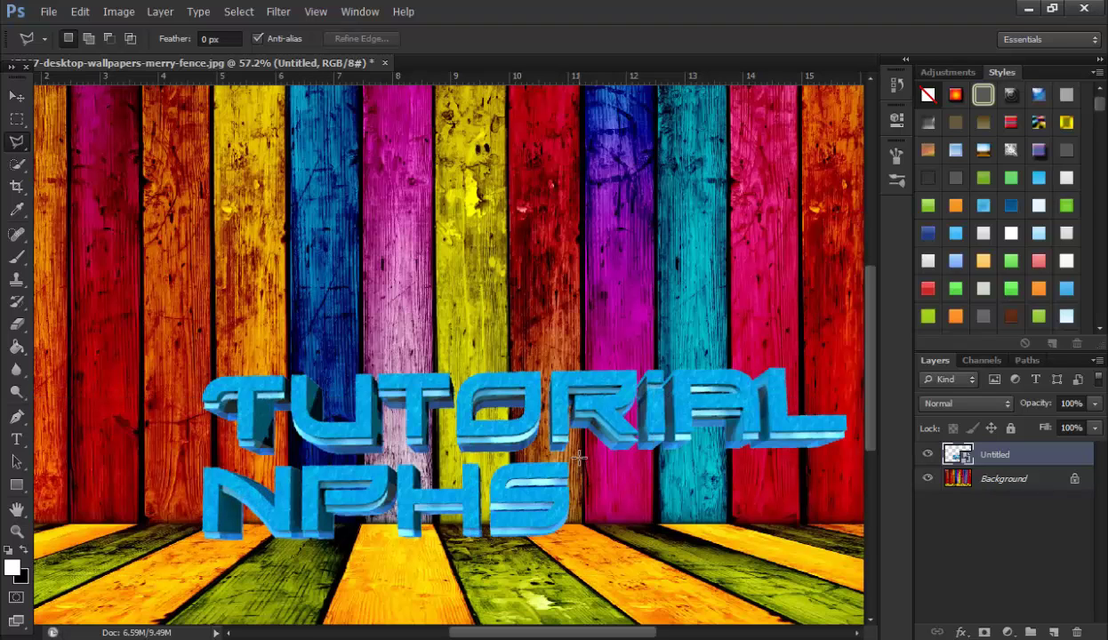
Step: Outline NPHS with a polygonal selection and rasterize the Untitled layer
{"action": "left_click", "coordinate": [578, 456]}
{"action": "left_click", "coordinate": [168, 461]}
{"action": "left_click", "coordinate": [170, 560]}
{"action": "left_click", "coordinate": [591, 586]}
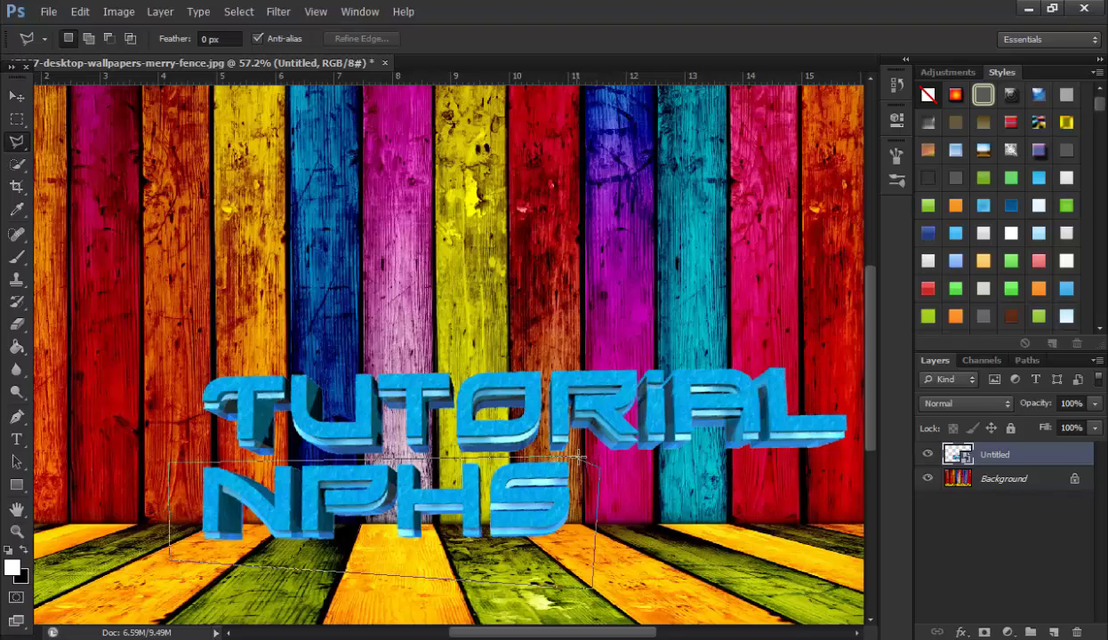
{"action": "left_click", "coordinate": [578, 457]}
{"action": "left_click", "coordinate": [578, 458]}
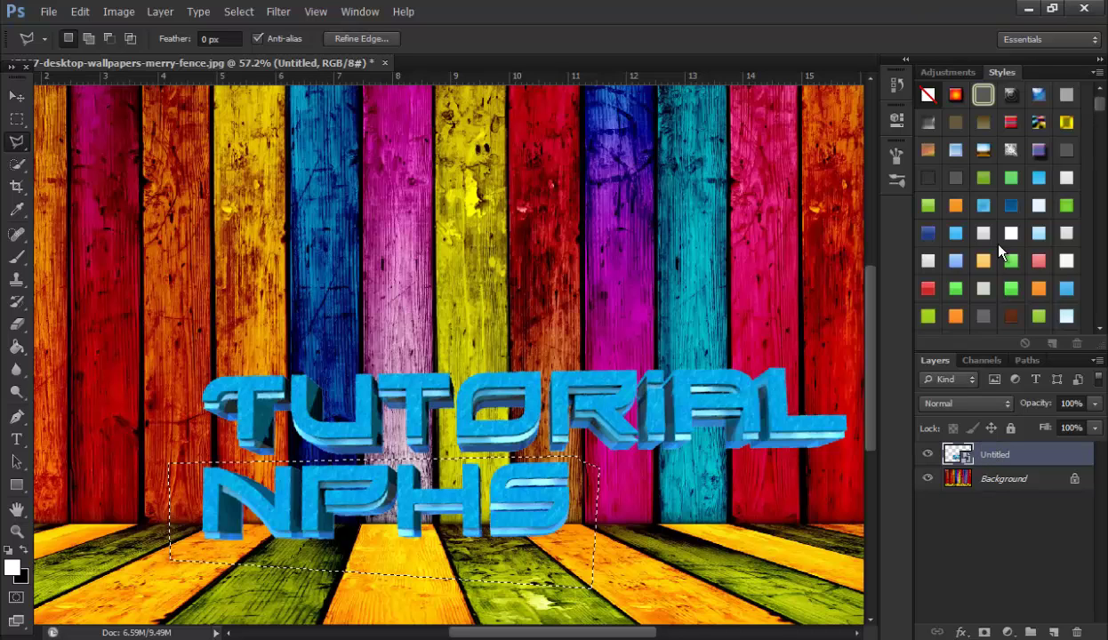
{"action": "right_click", "coordinate": [995, 457]}
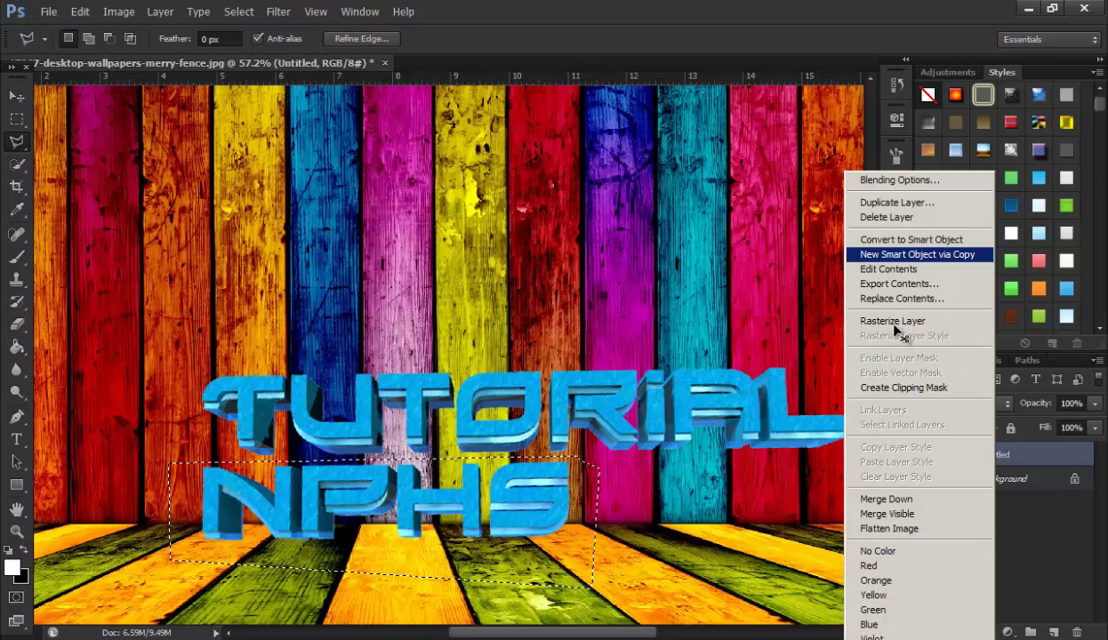
{"action": "left_click", "coordinate": [892, 321]}
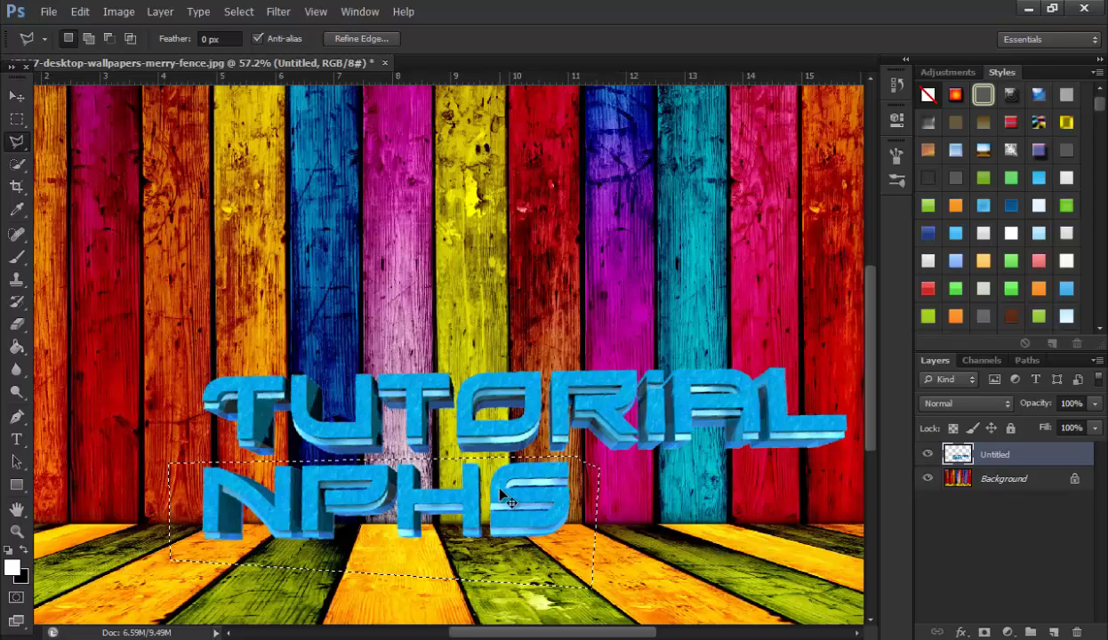
Step: Cut NPHS, paste it as Layer 1, and move it to the lower-left floorboards
{"action": "key", "text": "Delete"}
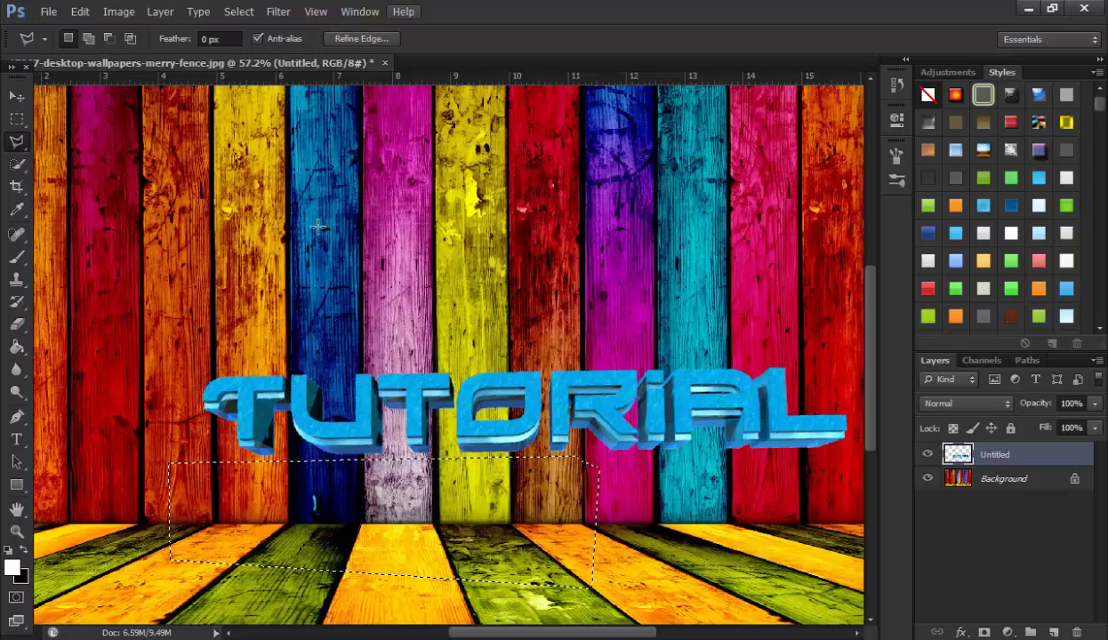
{"action": "key", "text": "ctrl+d"}
{"action": "key", "text": "ctrl+v"}
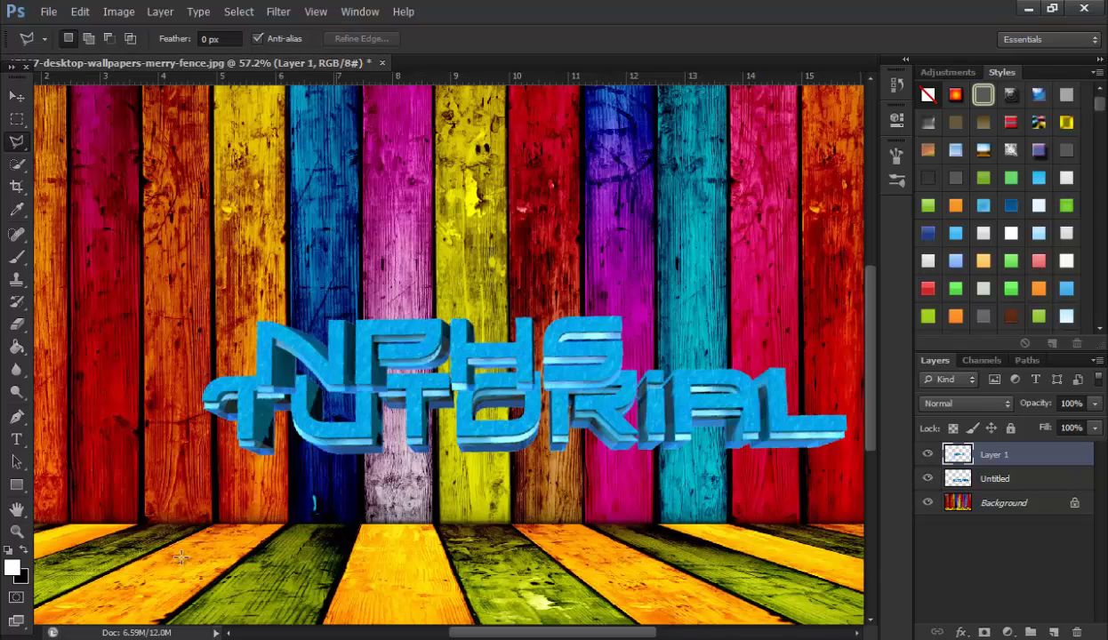
{"action": "scroll", "coordinate": [232, 508], "scroll_direction": "down", "scroll_amount": 1, "text": "alt"}
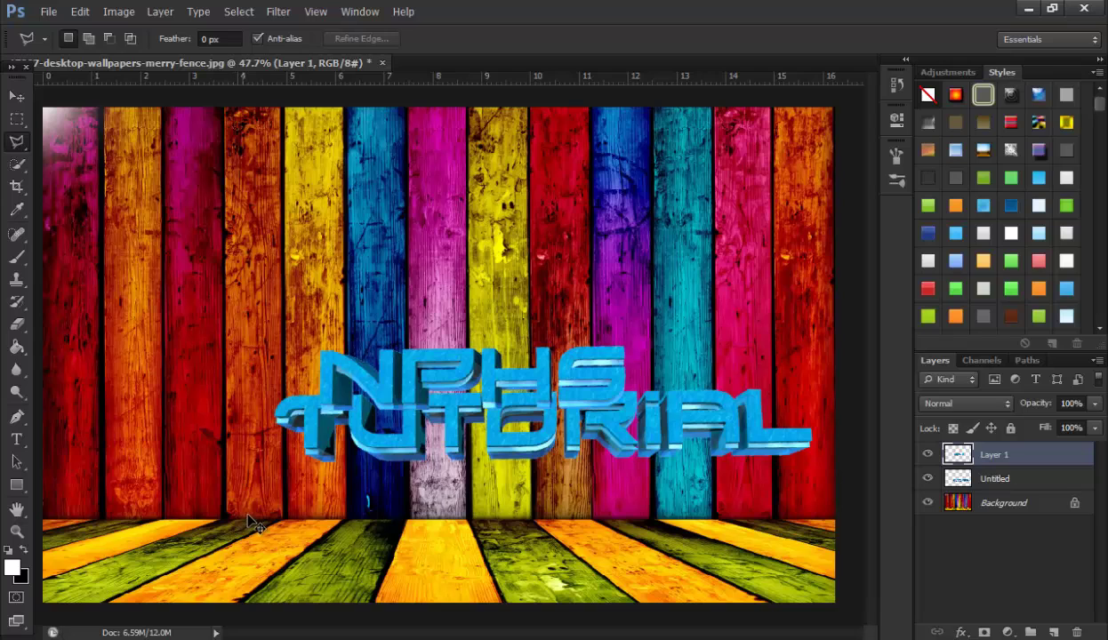
{"action": "scroll", "coordinate": [278, 509], "scroll_direction": "down", "scroll_amount": 2, "text": "alt"}
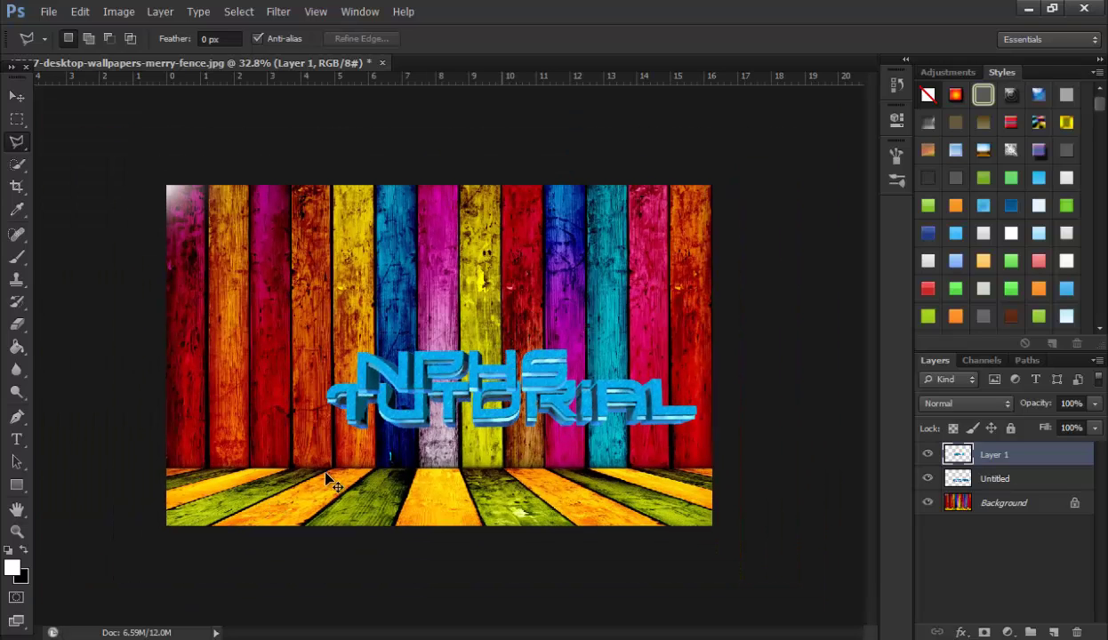
{"action": "left_click_drag", "start_coordinate": [331, 480], "coordinate": [329, 478], "text": "ctrl"}
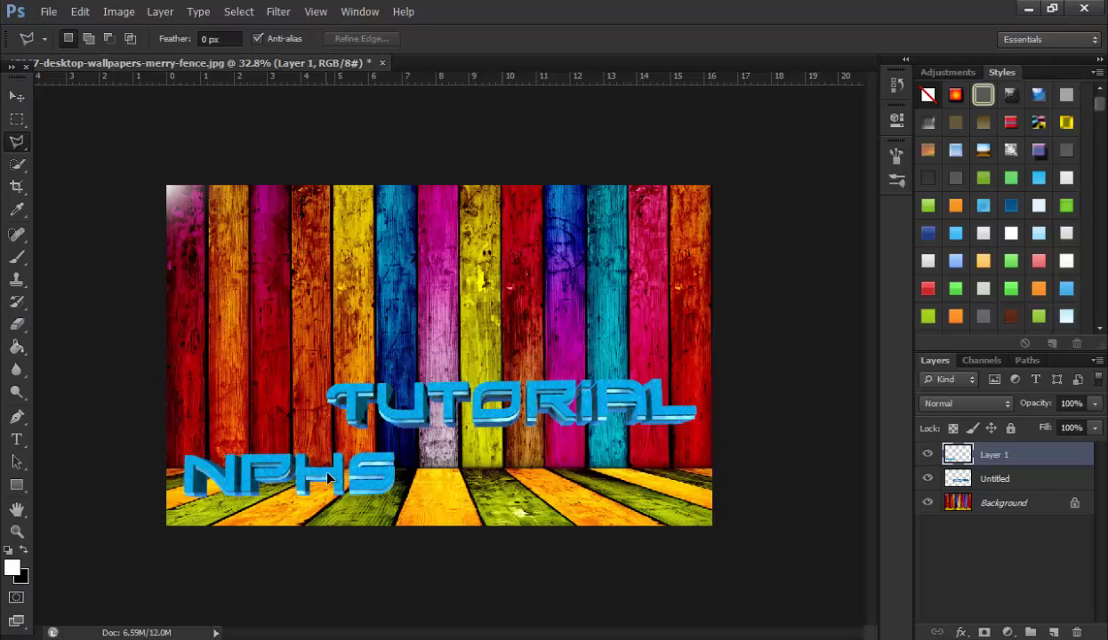
{"action": "left_click_drag", "start_coordinate": [314, 471], "coordinate": [301, 465], "text": "ctrl"}
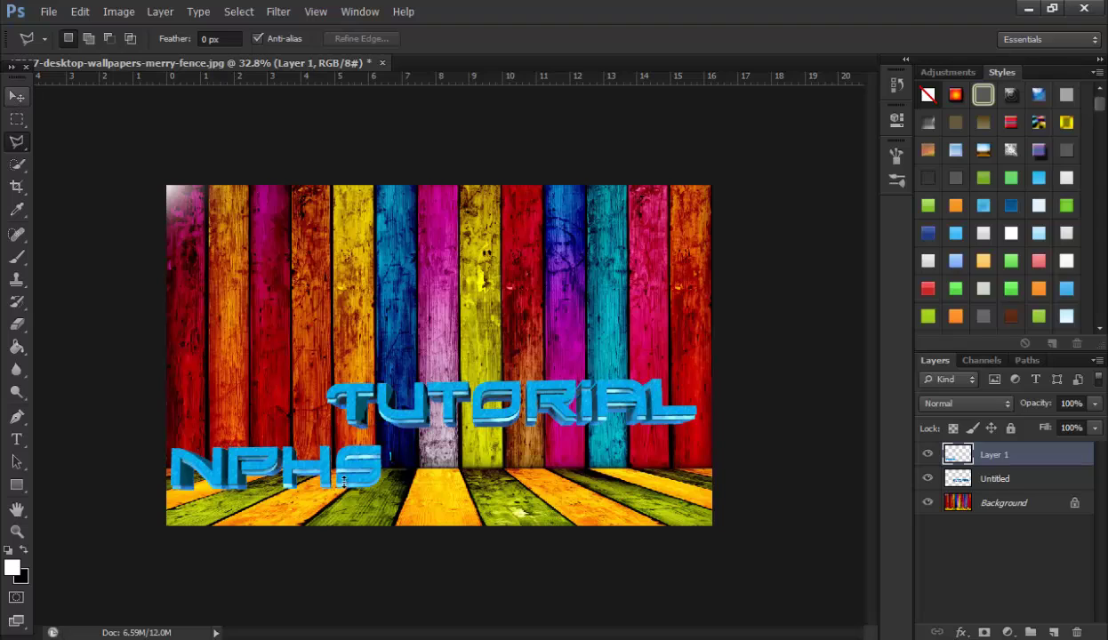
Step: Skew and squash NPHS to about 88.72% height in floor perspective, then lower it slightly
{"action": "key", "text": "v"}
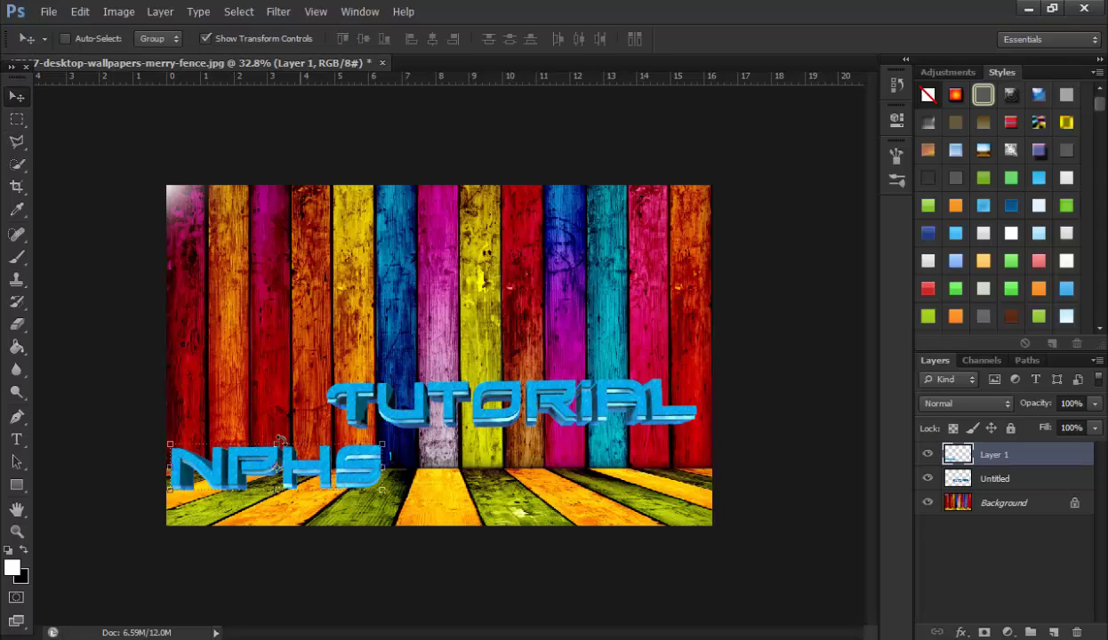
{"action": "key", "text": "ctrl+t"}
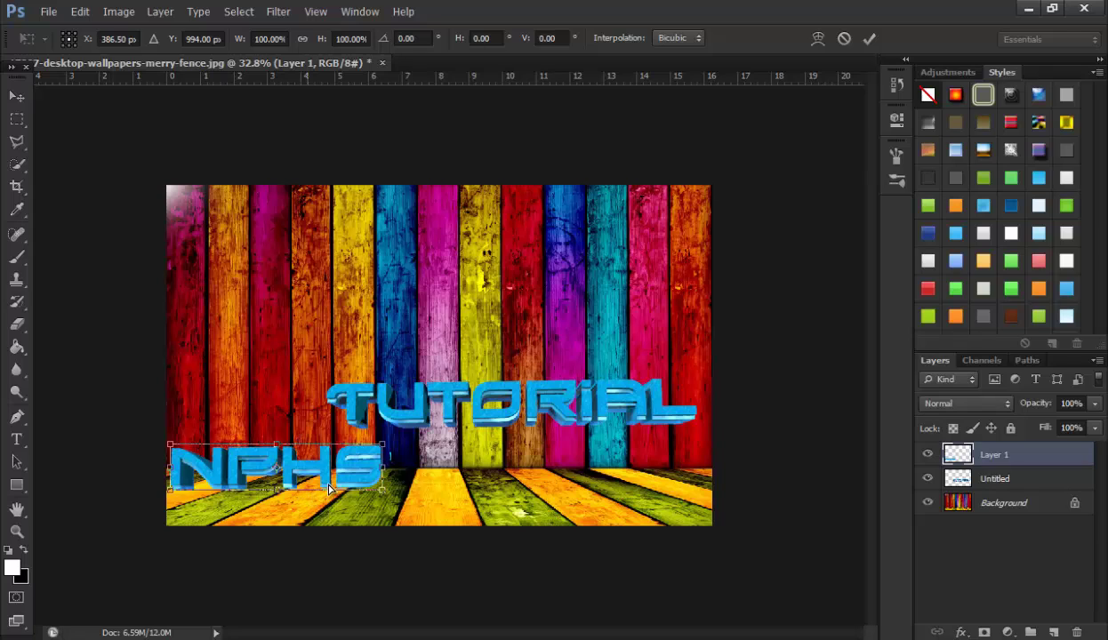
{"action": "left_click_drag", "start_coordinate": [336, 483], "coordinate": [310, 488], "text": "ctrl"}
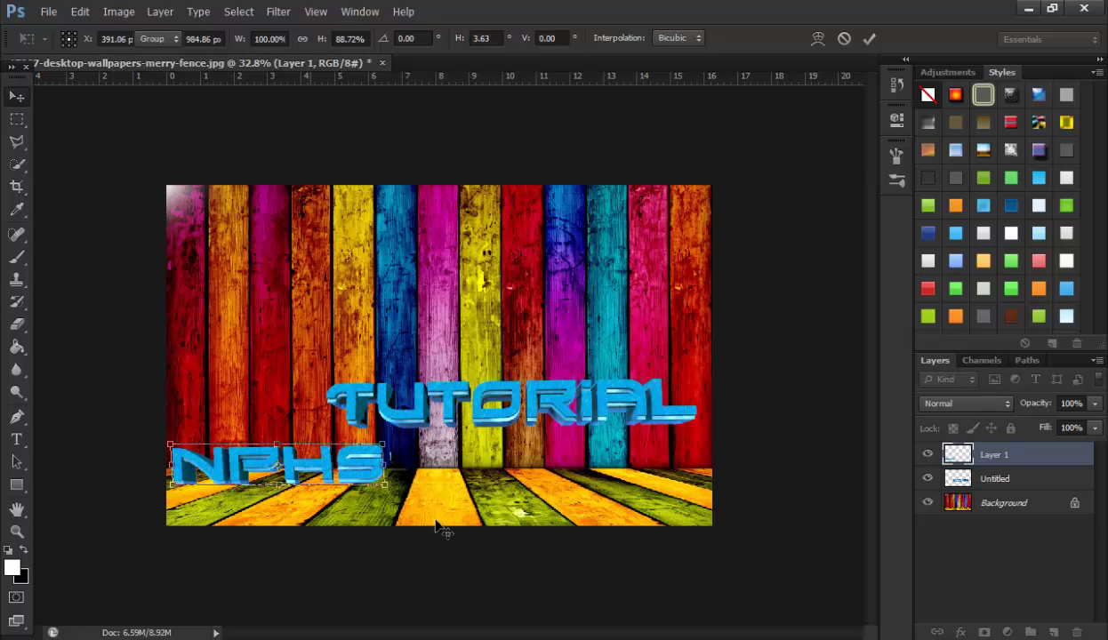
{"action": "key", "text": "Return"}
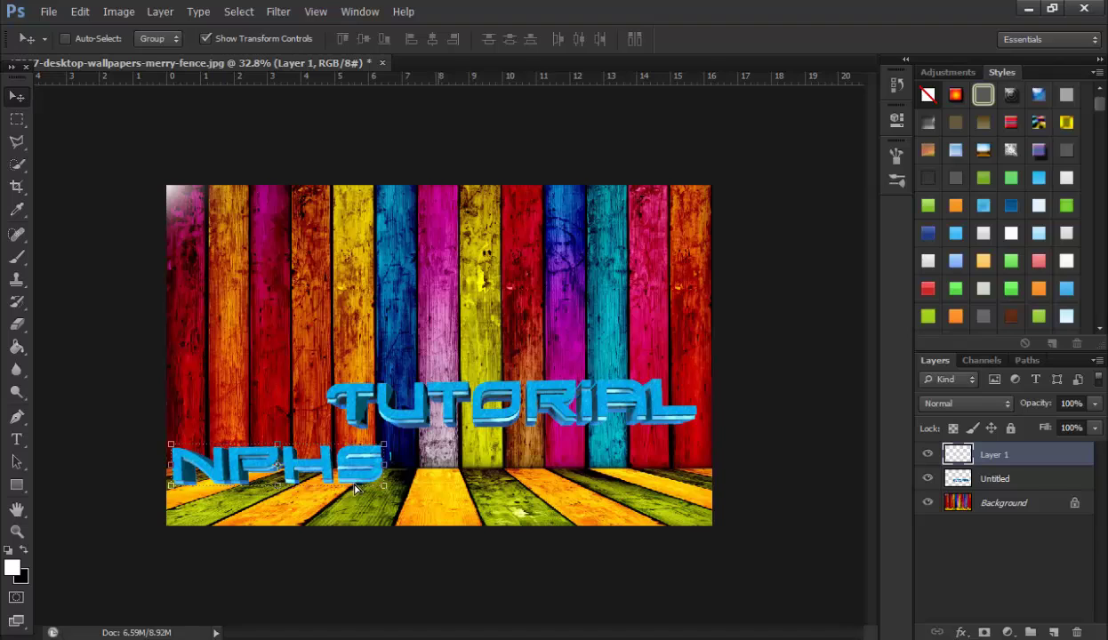
{"action": "left_click_drag", "start_coordinate": [366, 475], "coordinate": [364, 489]}
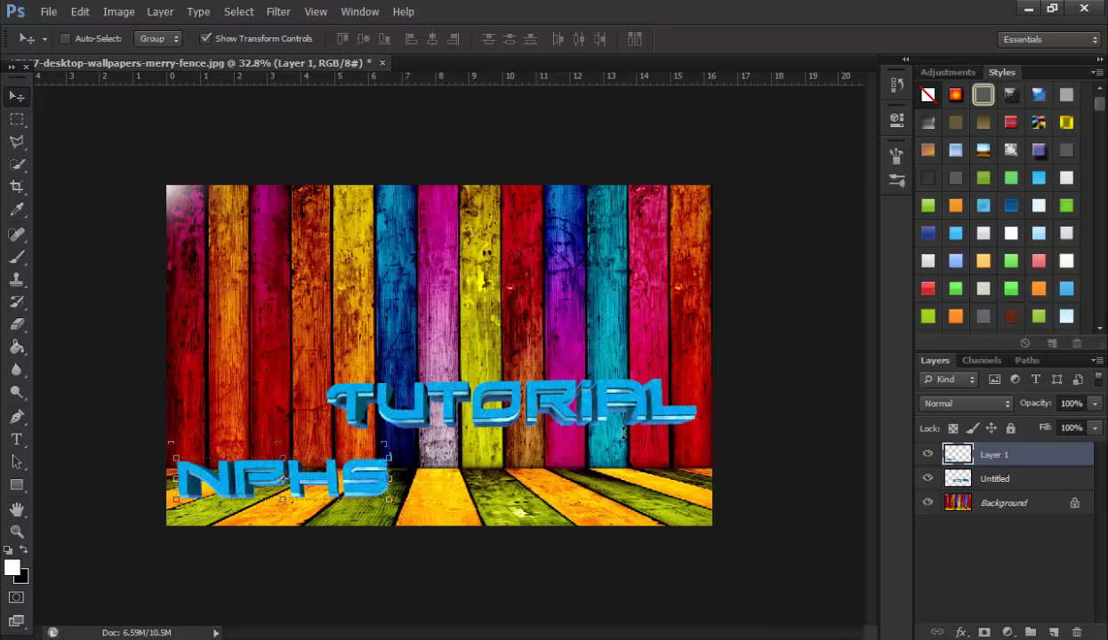
Step: Scale down the TUTORIAL text and move it lower, beside NPHS
{"action": "left_click", "coordinate": [454, 407], "text": "ctrl"}
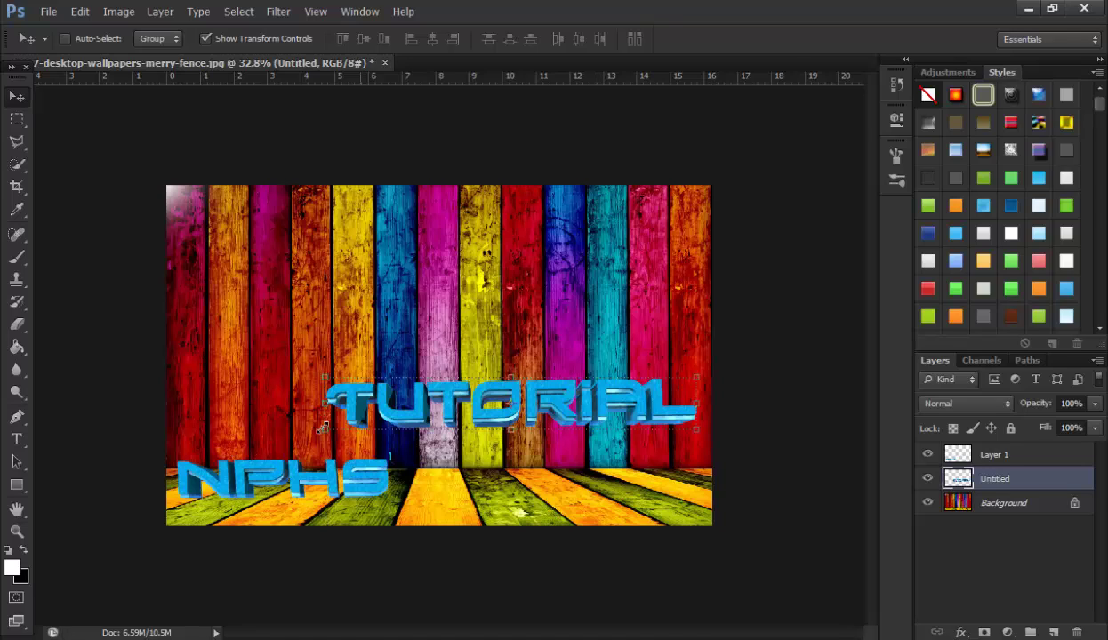
{"action": "key", "text": "ctrl+t"}
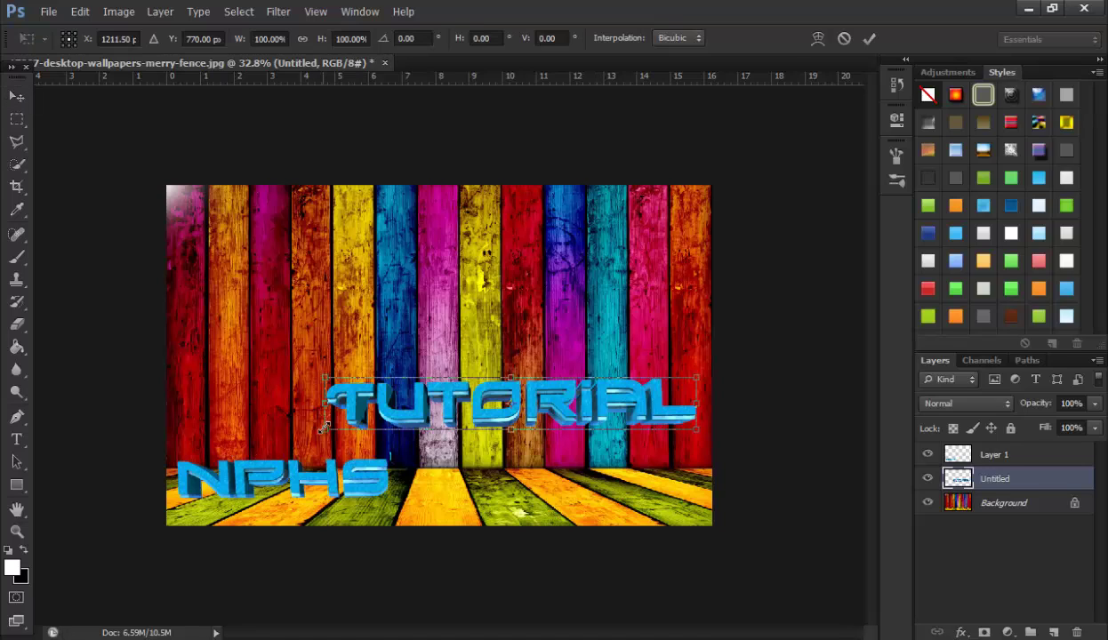
{"action": "left_click_drag", "start_coordinate": [325, 431], "coordinate": [434, 415]}
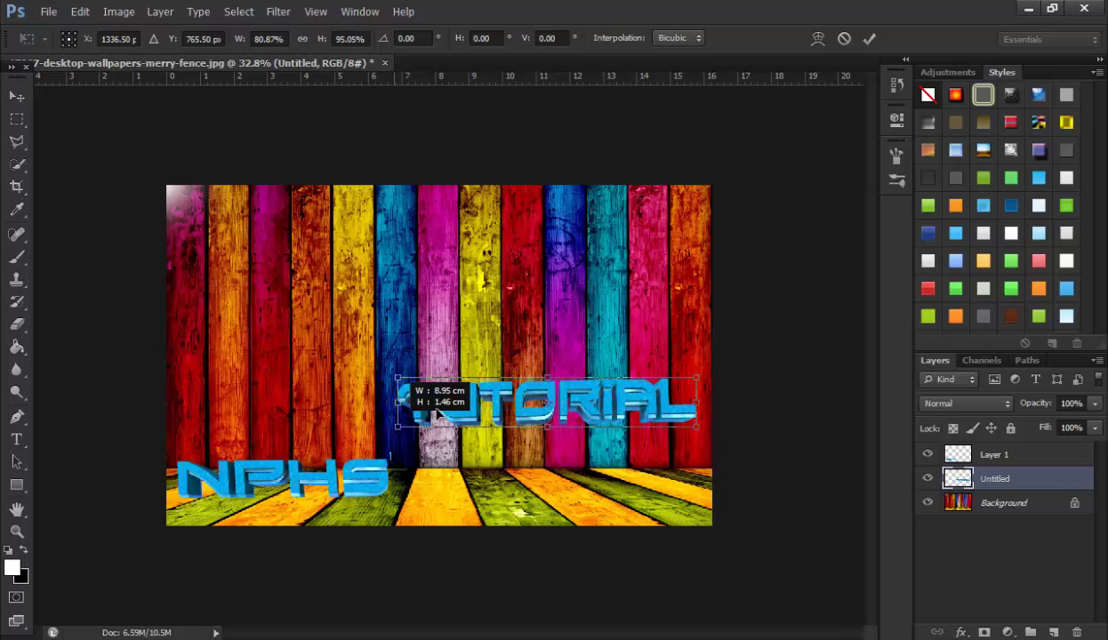
{"action": "mouse_move", "coordinate": [656, 402]}
{"action": "left_mouse_down"}
{"action": "mouse_move", "coordinate": [594, 384]}
{"action": "mouse_move", "coordinate": [586, 477]}
{"action": "left_mouse_up"}
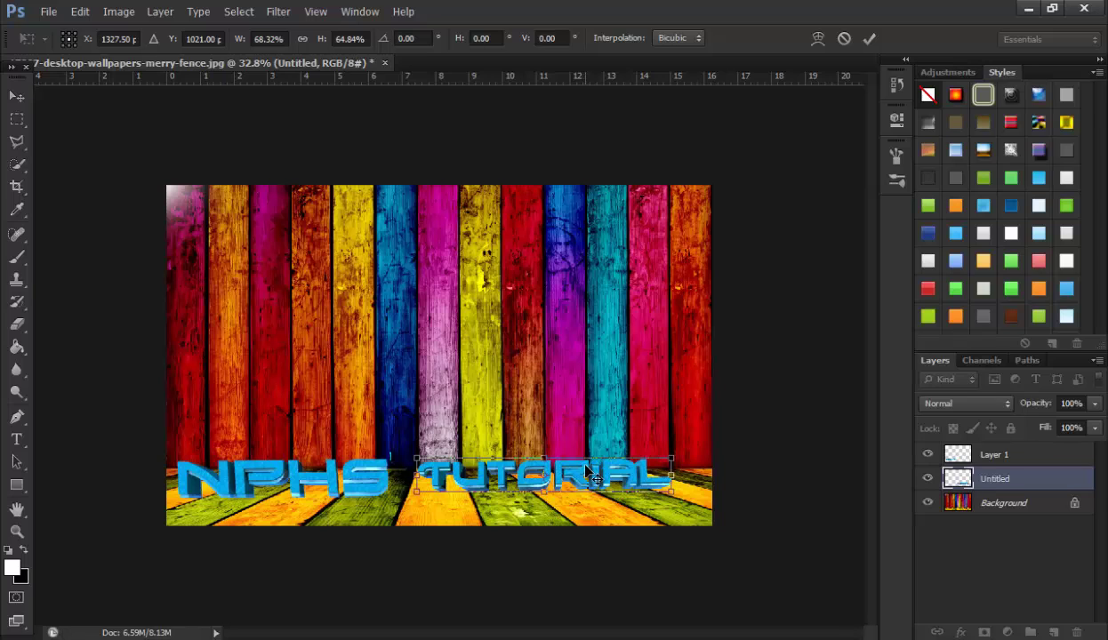
{"action": "key", "text": "Return"}
{"action": "mouse_move", "coordinate": [586, 470]}
{"action": "left_mouse_down"}
{"action": "mouse_move", "coordinate": [583, 349]}
{"action": "mouse_move", "coordinate": [609, 476]}
{"action": "left_mouse_up"}
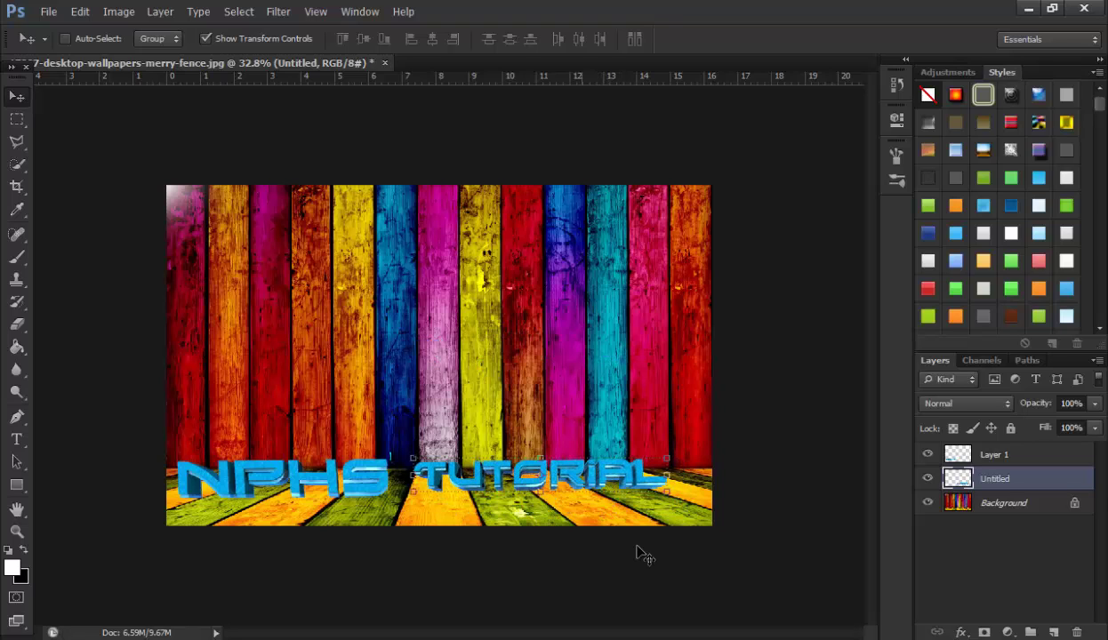
Step: Skew TUTORIAL to the fence's perspective and raise it back onto mid-fence
{"action": "left_click", "coordinate": [617, 501]}
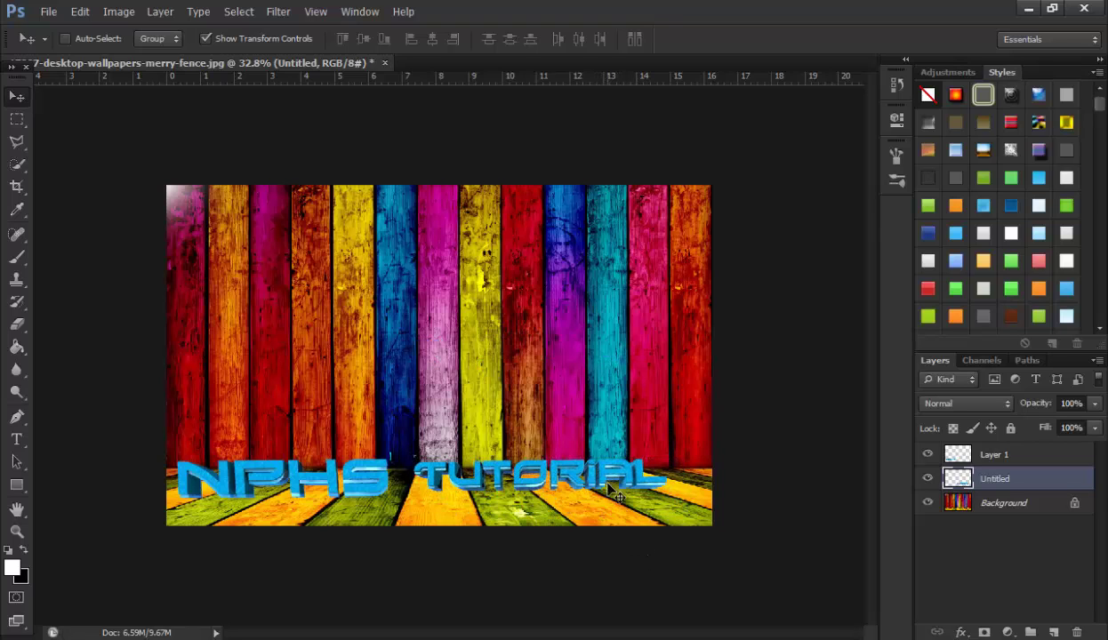
{"action": "left_click", "coordinate": [618, 502]}
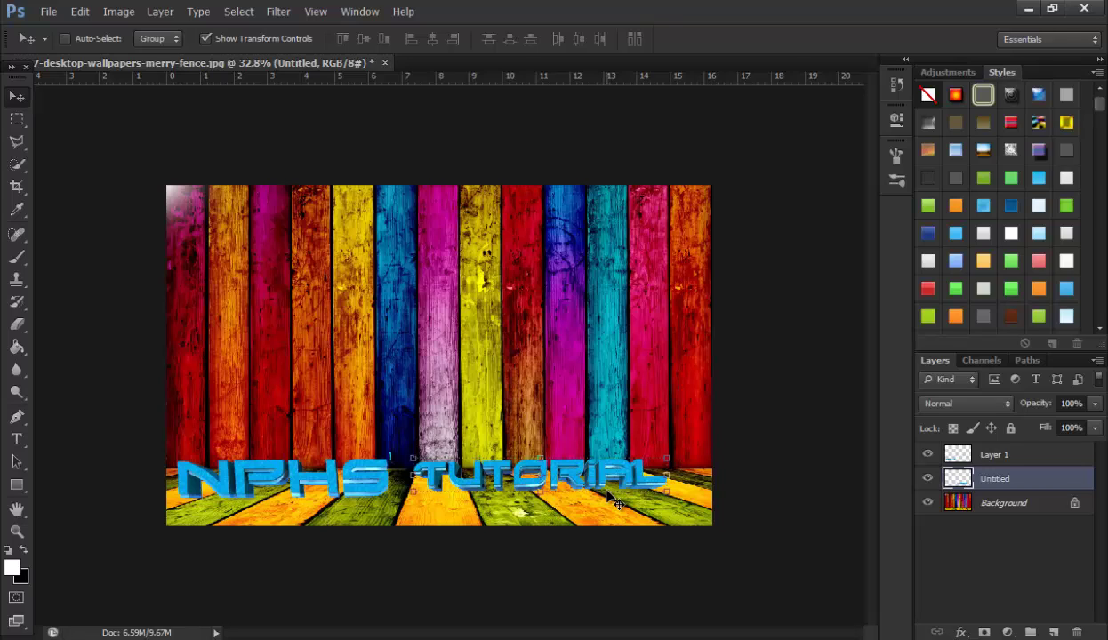
{"action": "key", "text": "ctrl+t"}
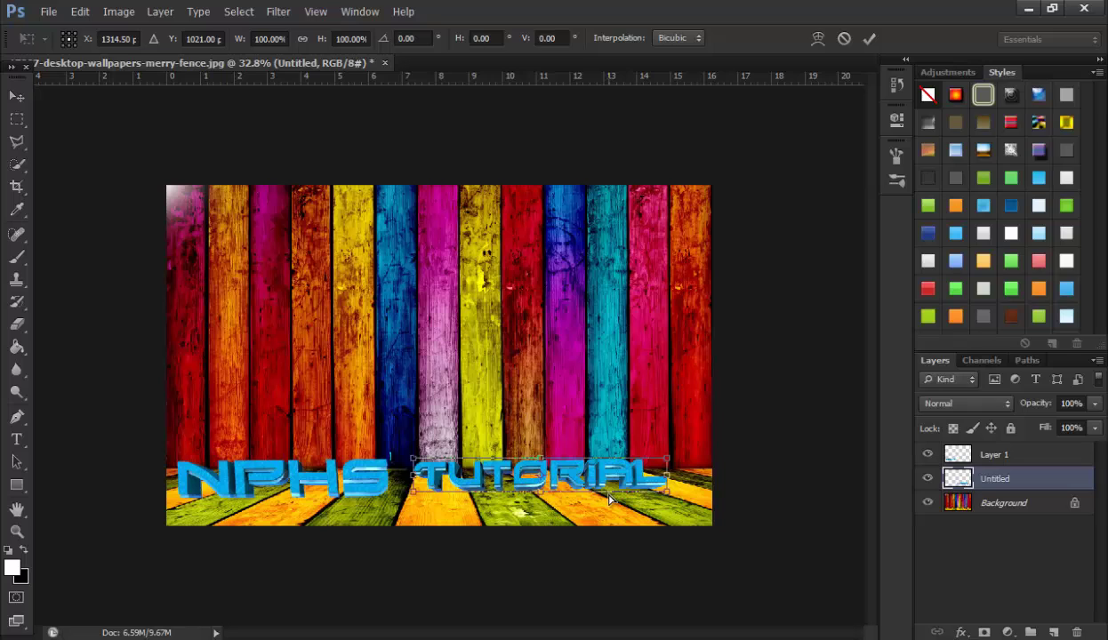
{"action": "left_click_drag", "start_coordinate": [610, 500], "coordinate": [608, 458], "text": "ctrl"}
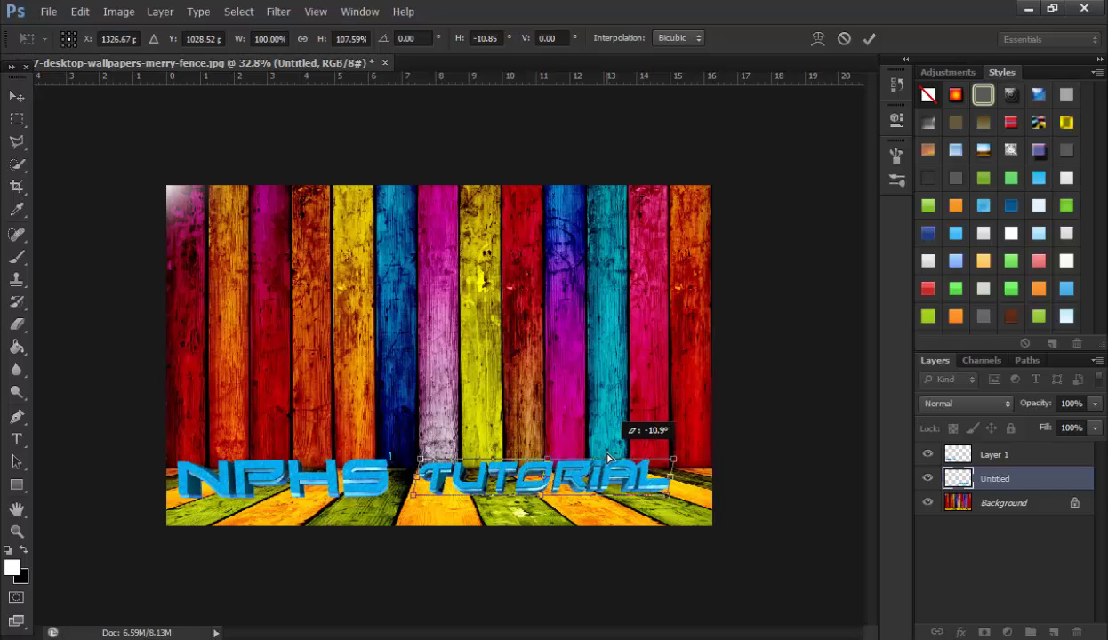
{"action": "key", "text": "Return"}
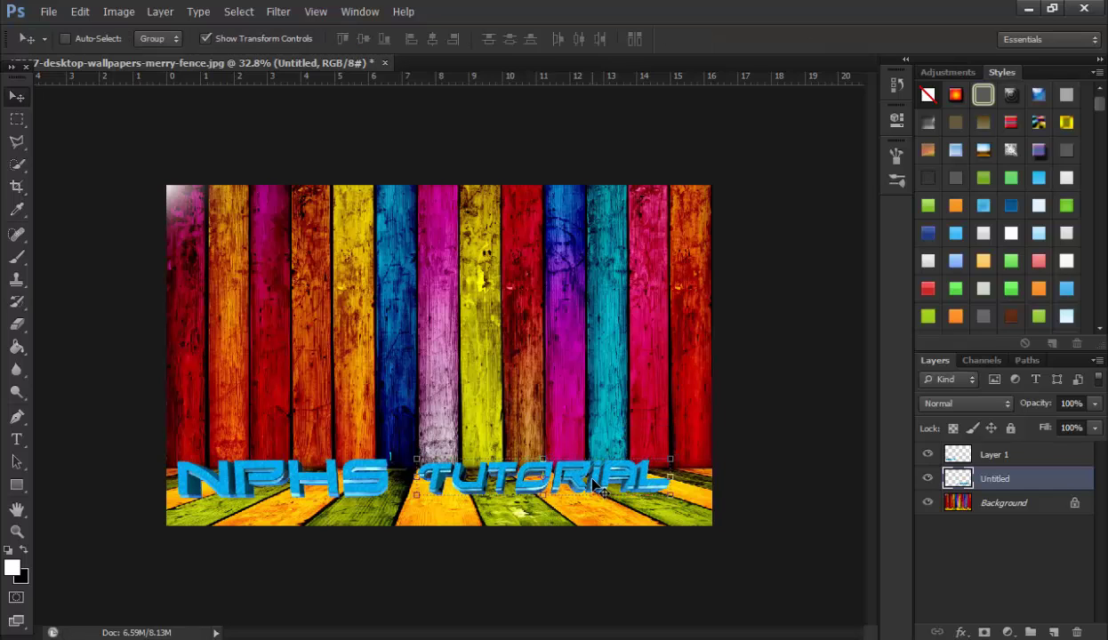
{"action": "left_click_drag", "start_coordinate": [568, 453], "coordinate": [511, 354]}
{"action": "left_click_drag", "start_coordinate": [488, 377], "coordinate": [476, 374]}
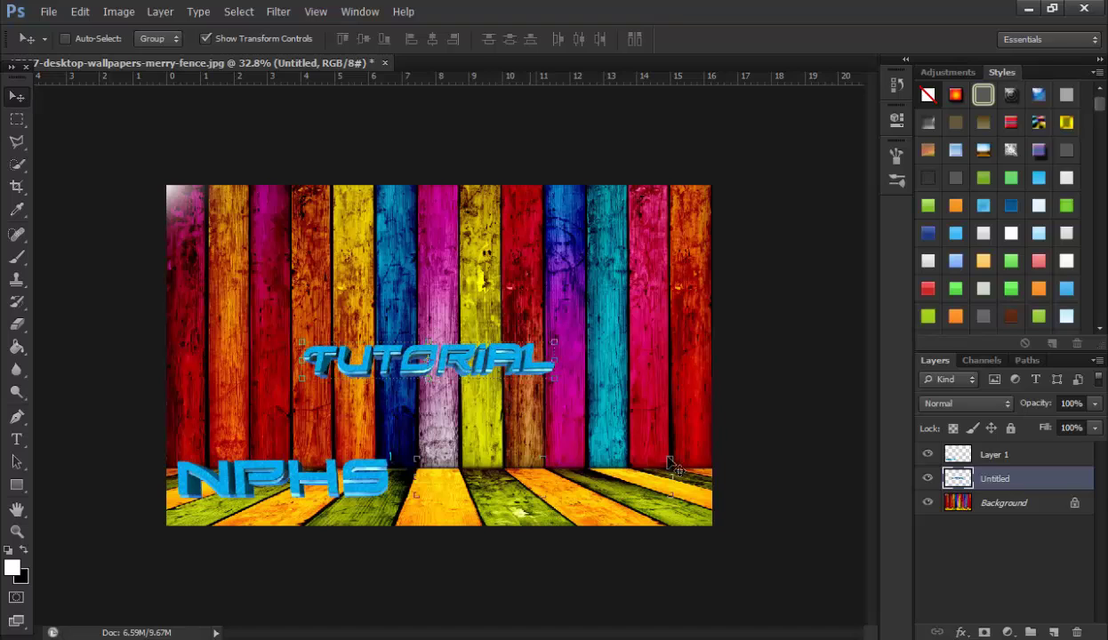
Step: Move NPHS to just above TUTORIAL and duplicate the NPHS layer
{"action": "left_click", "coordinate": [383, 475], "text": "ctrl"}
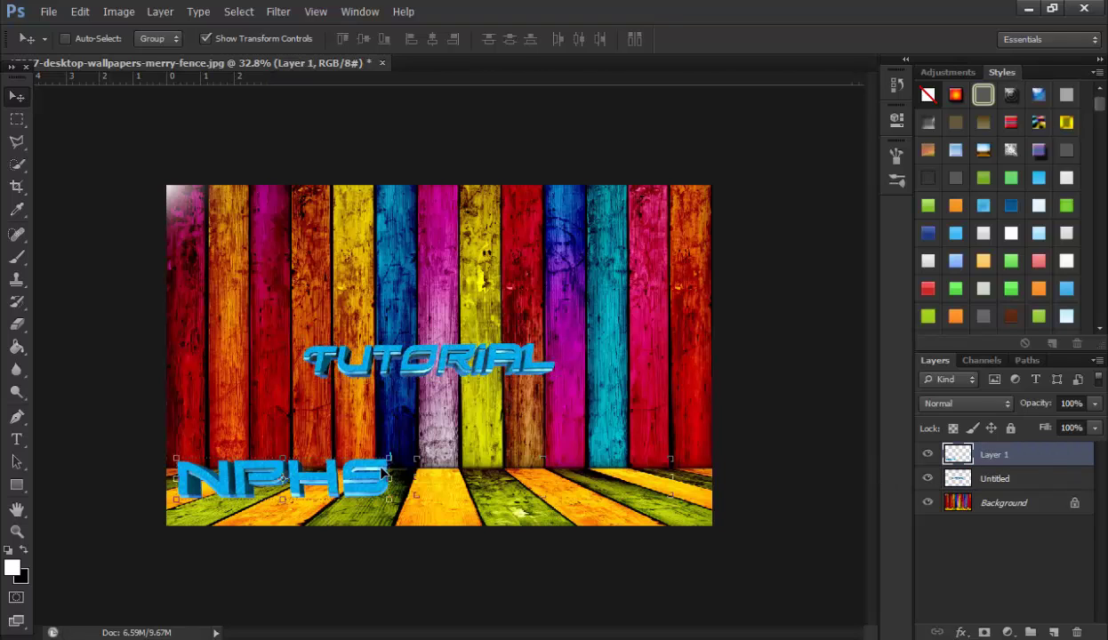
{"action": "left_click_drag", "start_coordinate": [355, 485], "coordinate": [492, 308]}
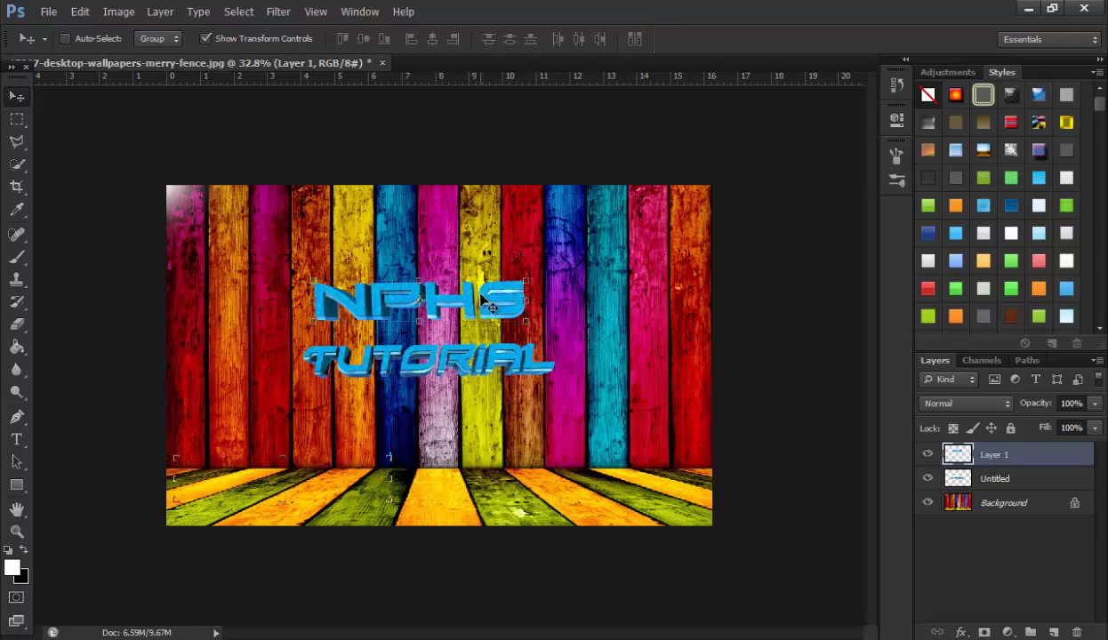
{"action": "key", "text": "ctrl+j"}
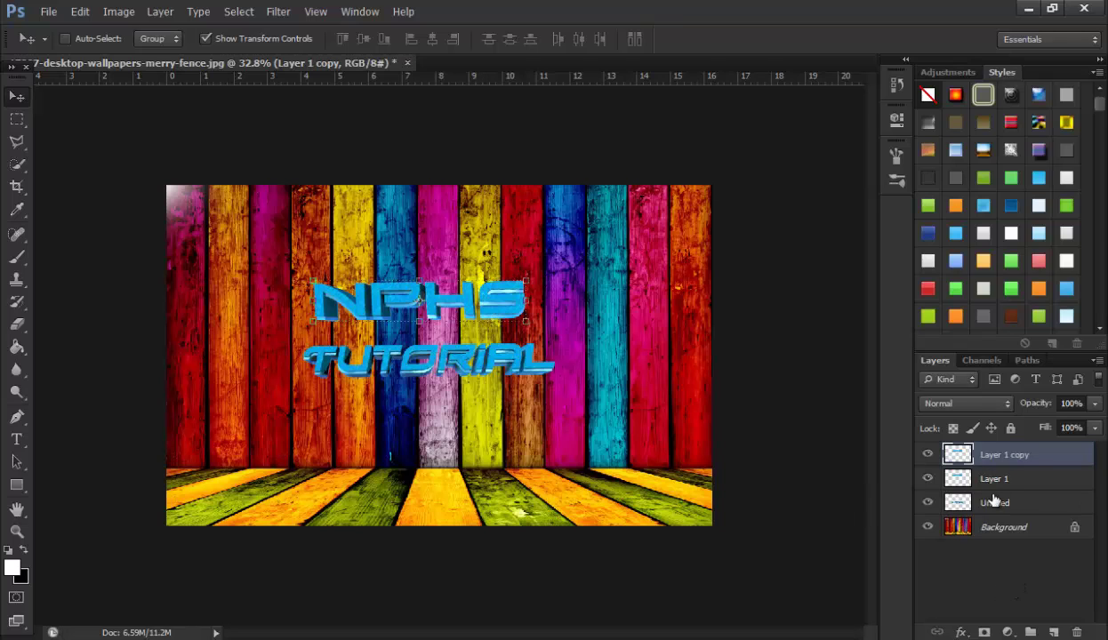
Step: Duplicate the TUTORIAL layer and skew the lower copy flat into a shadow shape
{"action": "left_click", "coordinate": [994, 503]}
{"action": "key", "text": "ctrl+j"}
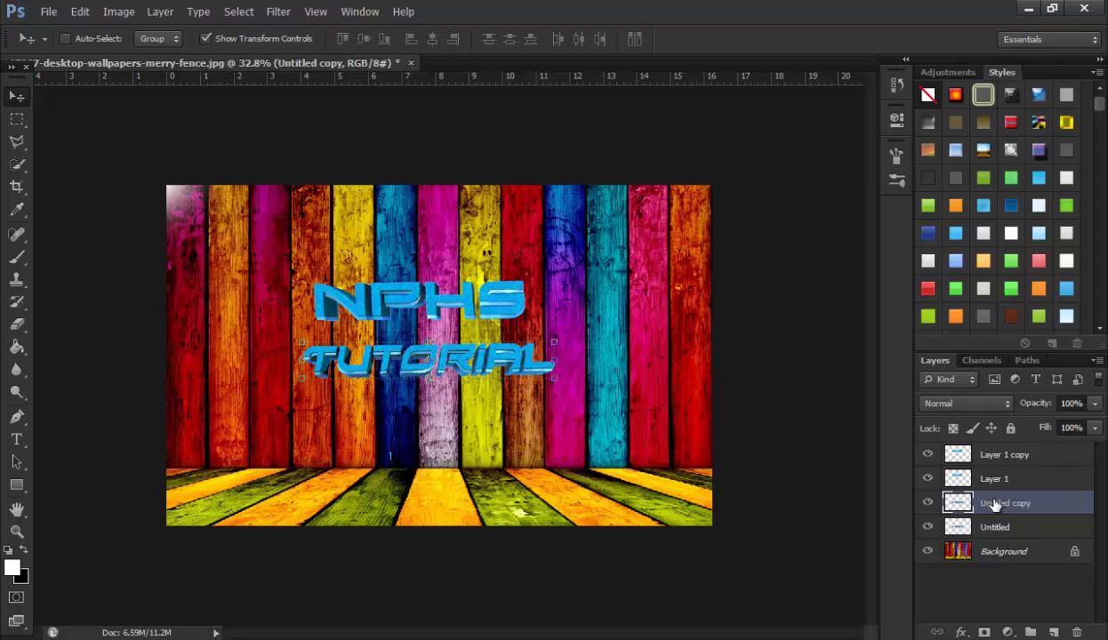
{"action": "left_click", "coordinate": [995, 526]}
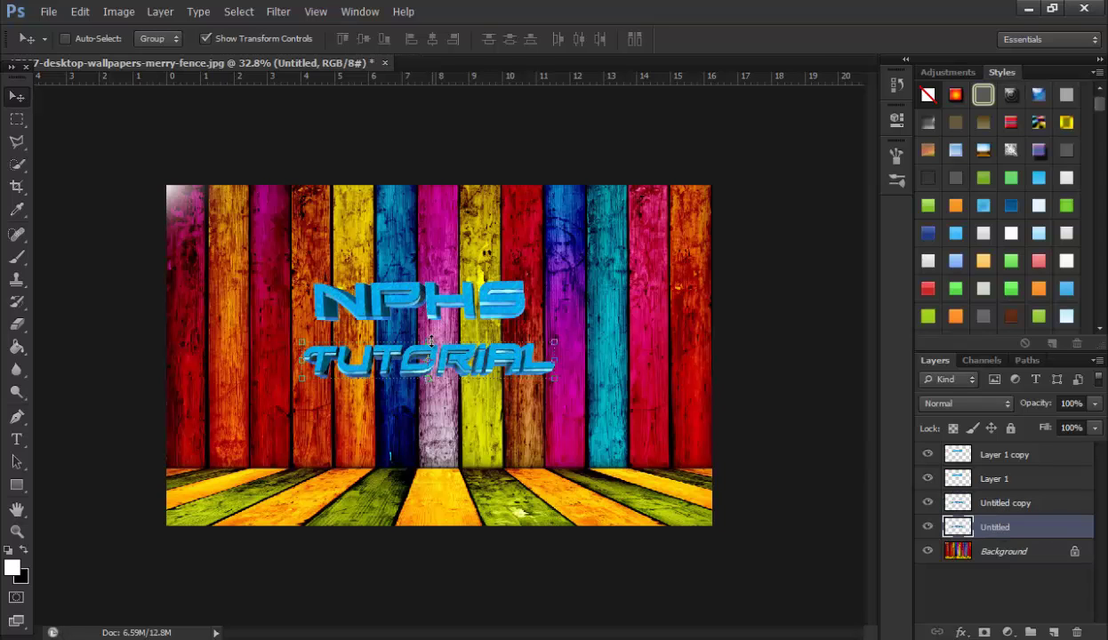
{"action": "key", "text": "ctrl+t"}
{"action": "mouse_move", "coordinate": [556, 345]}
{"action": "left_mouse_down", "text": "ctrl"}
{"action": "mouse_move", "coordinate": [598, 356]}
{"action": "mouse_move", "coordinate": [604, 408]}
{"action": "left_mouse_up", "text": "ctrl"}
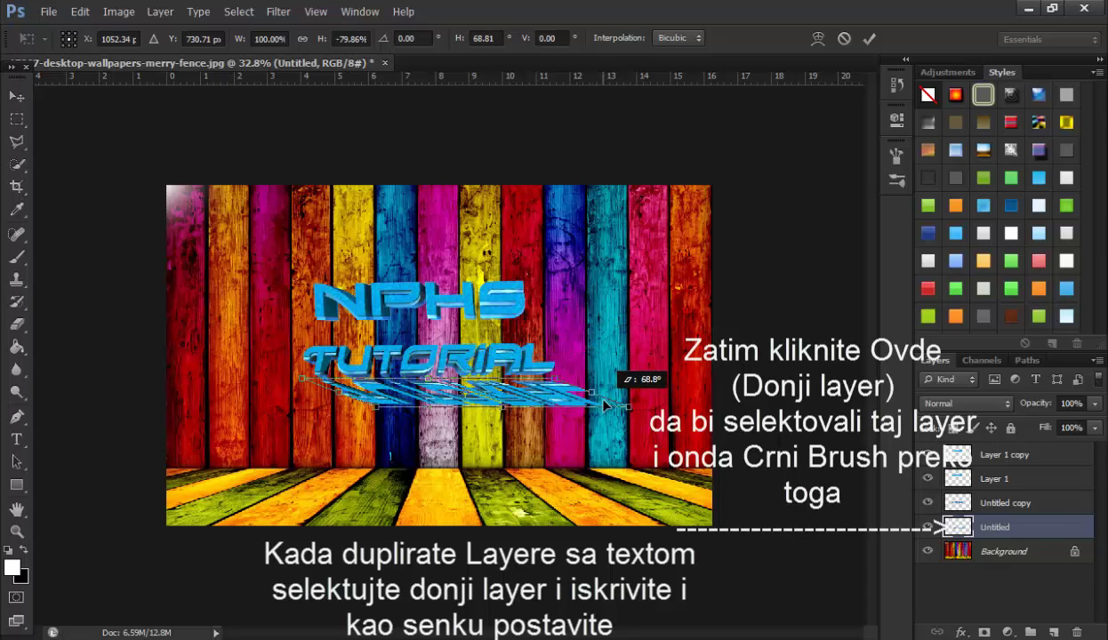
{"action": "mouse_move", "coordinate": [538, 384]}
{"action": "left_mouse_down"}
{"action": "mouse_move", "coordinate": [552, 384]}
{"action": "mouse_move", "coordinate": [520, 369]}
{"action": "left_mouse_up"}
{"action": "key", "text": "Return"}
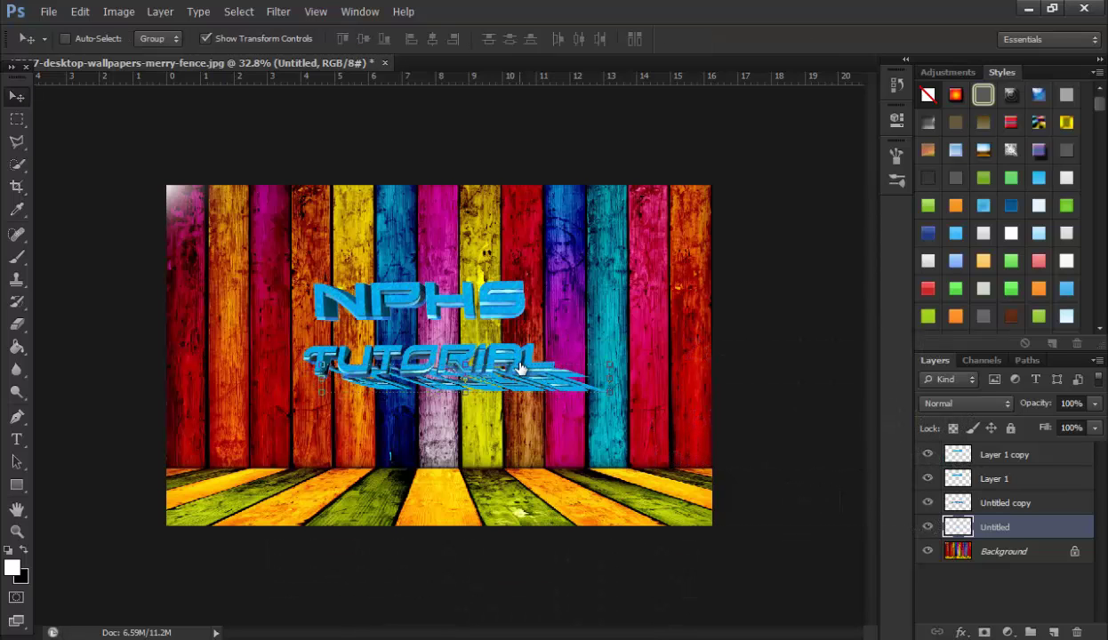
Step: Fill the flattened TUTORIAL shadow solid black with the Brush, then deselect
{"action": "left_click", "coordinate": [959, 528], "text": "ctrl"}
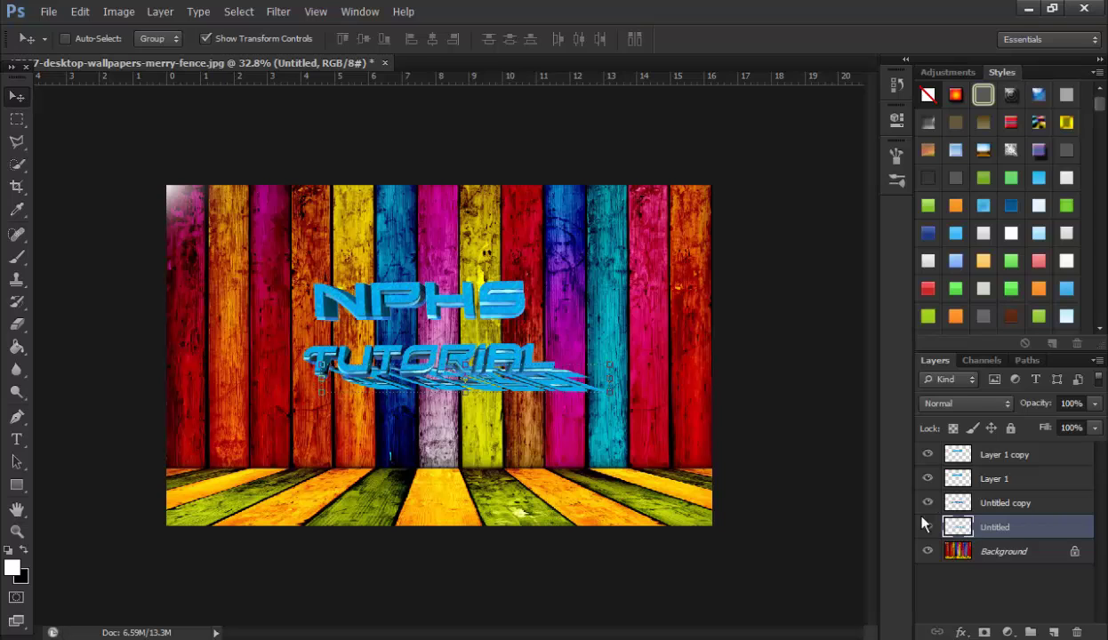
{"action": "left_click", "coordinate": [14, 257]}
{"action": "key", "text": "x"}
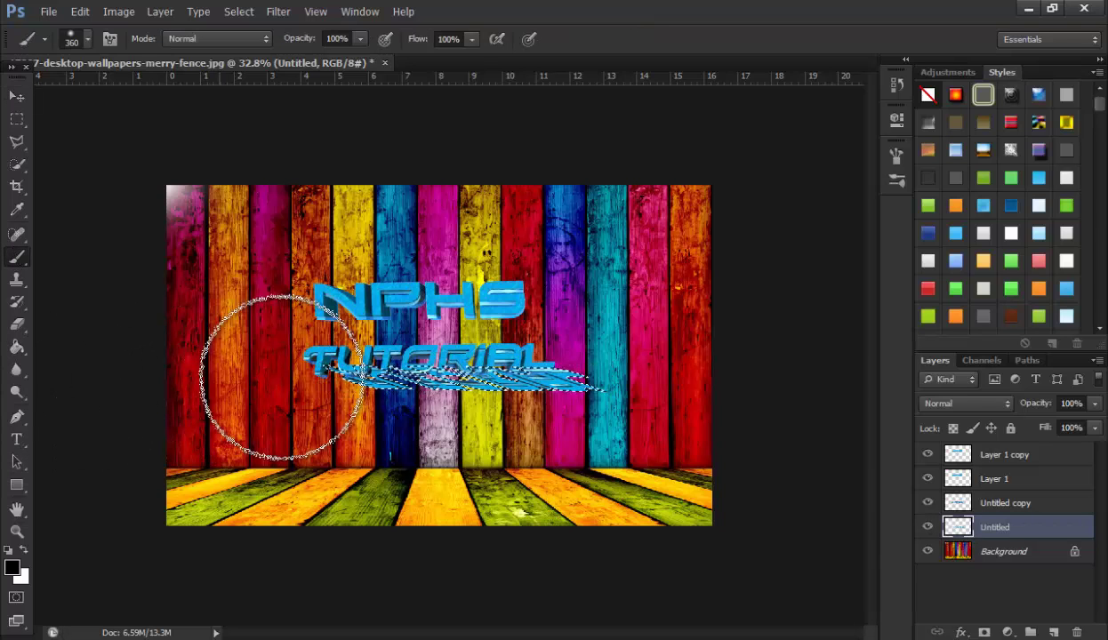
{"action": "left_click_drag", "start_coordinate": [289, 402], "coordinate": [470, 396]}
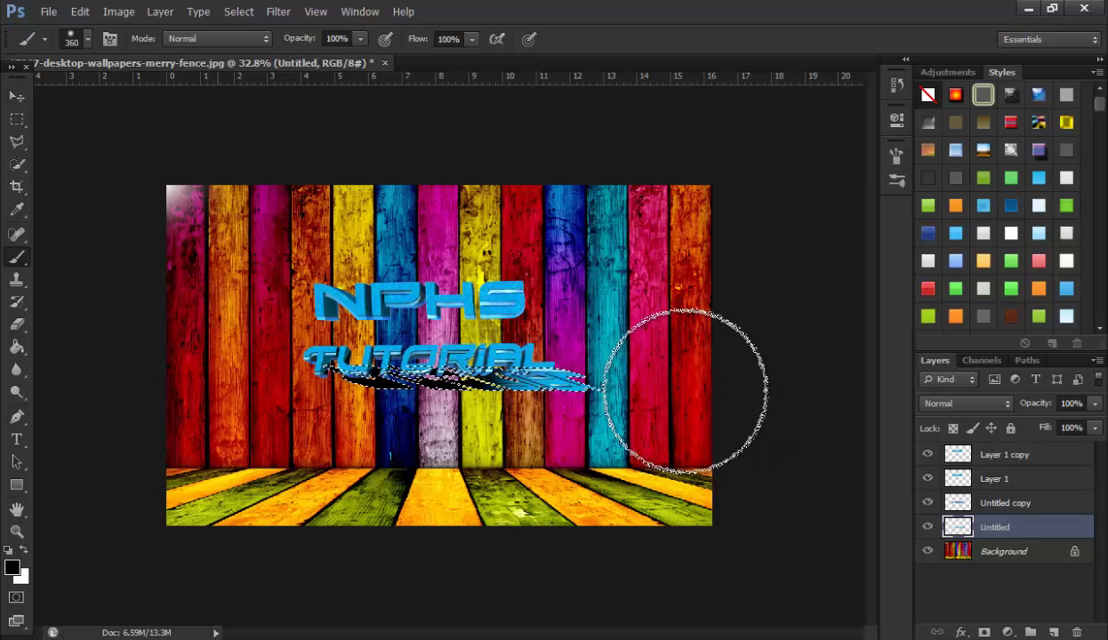
{"action": "key", "text": "ctrl+d"}
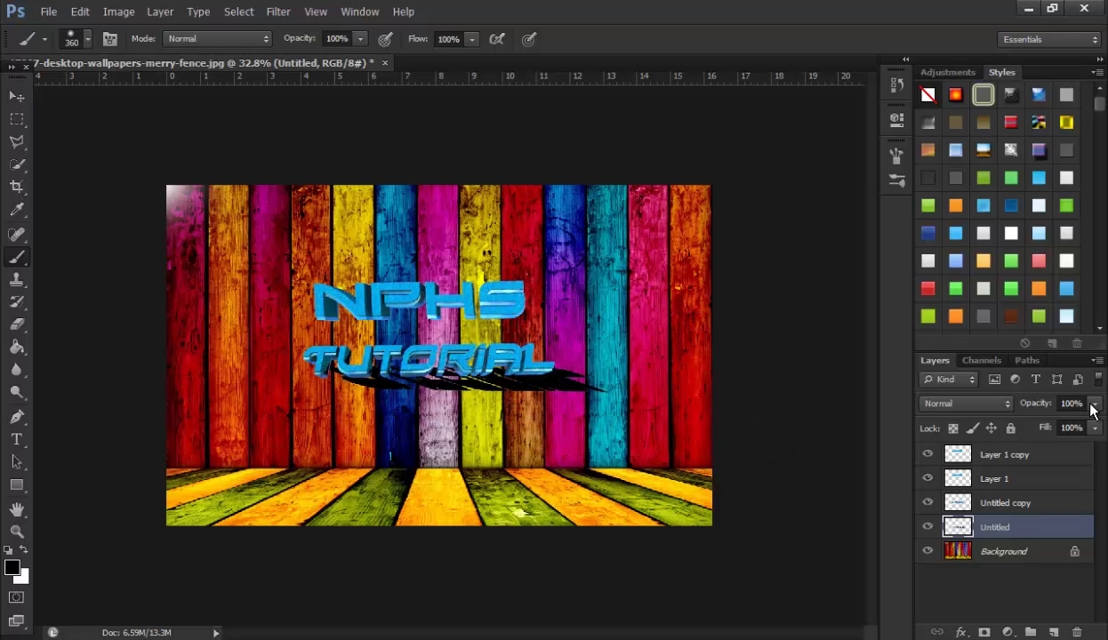
Step: Fade the TUTORIAL shadow layer to 27% opacity and nudge it into place
{"action": "left_click", "coordinate": [1092, 406]}
{"action": "left_click", "coordinate": [1064, 428]}
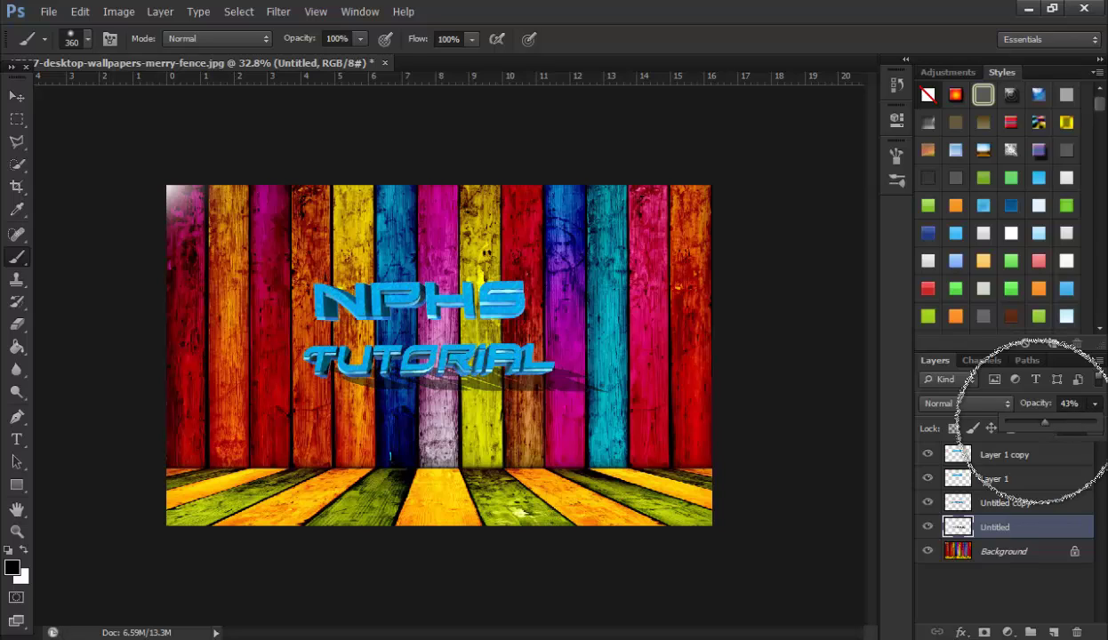
{"action": "left_click_drag", "start_coordinate": [1046, 428], "coordinate": [1032, 427]}
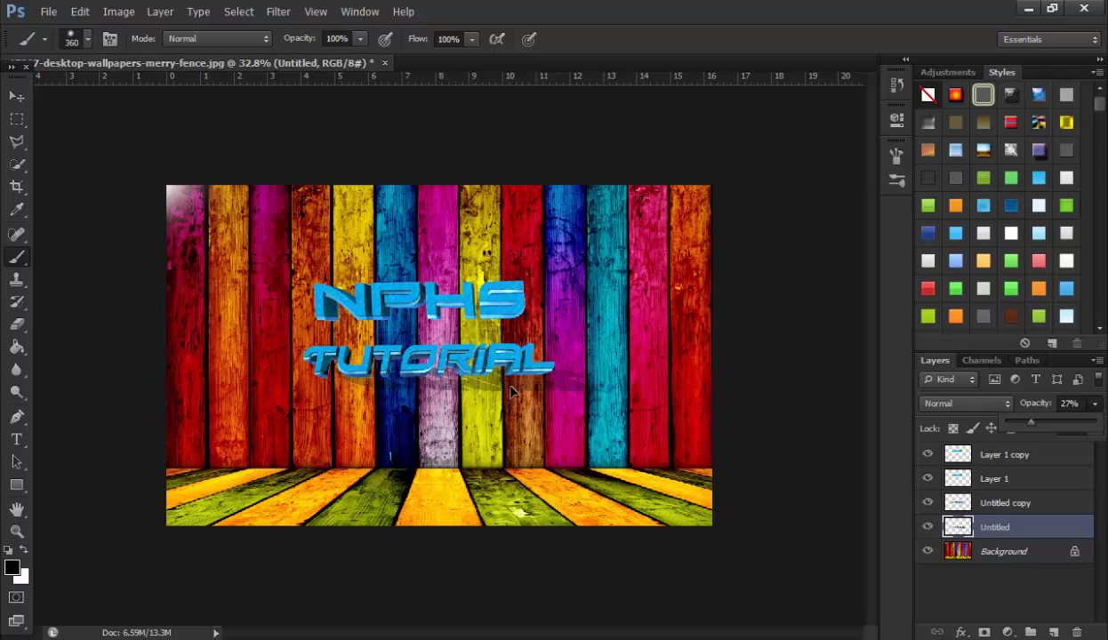
{"action": "left_click_drag", "start_coordinate": [513, 391], "coordinate": [513, 399], "text": "ctrl"}
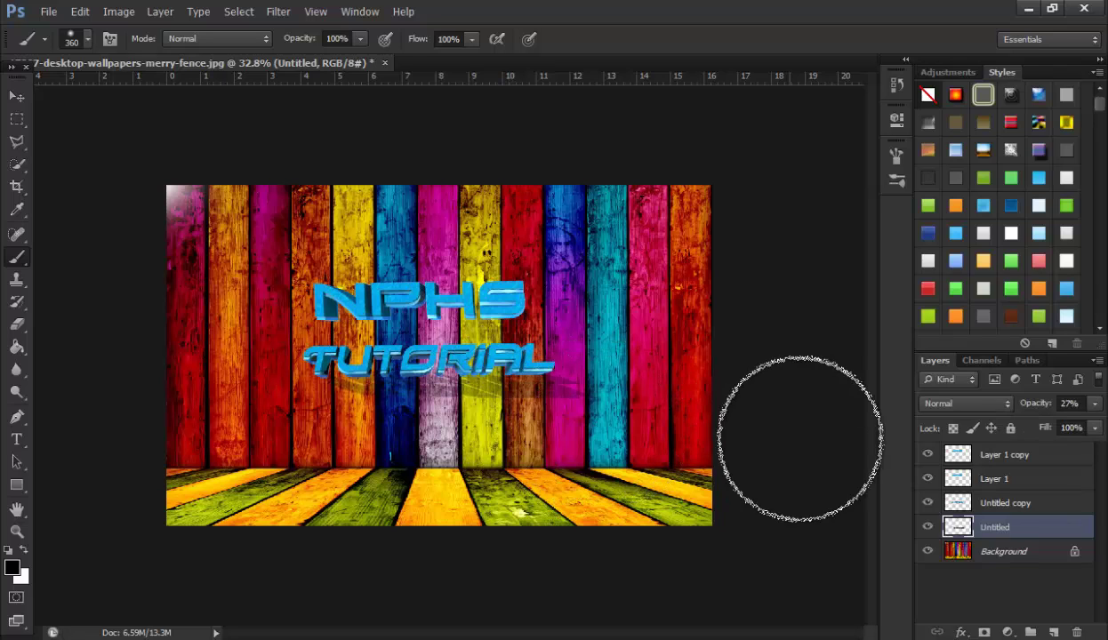
{"action": "left_click", "coordinate": [998, 480]}
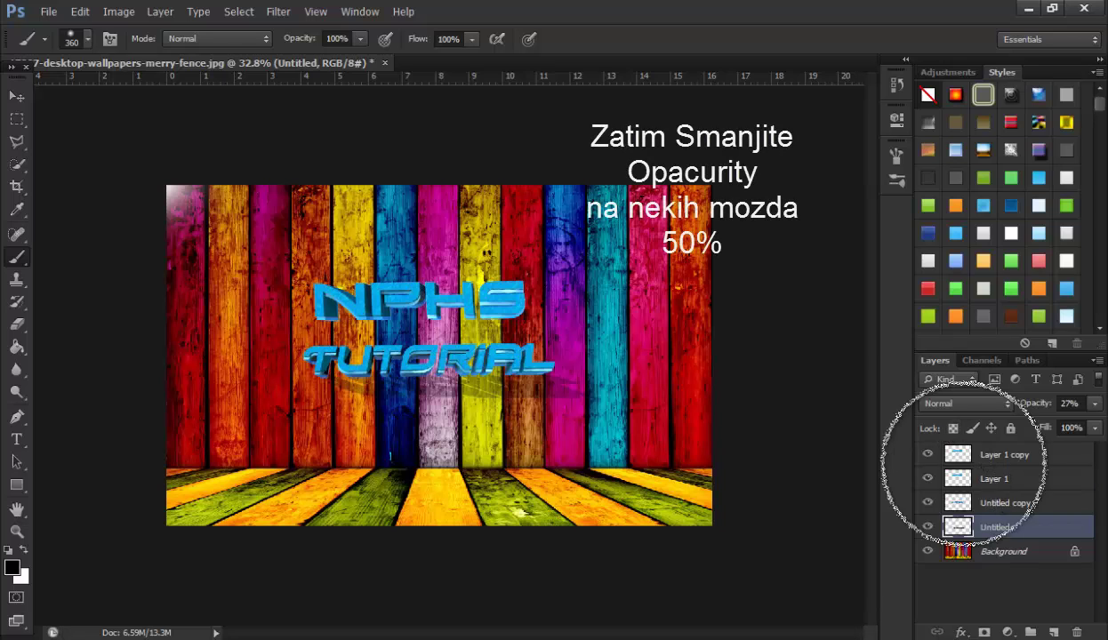
{"action": "left_click", "coordinate": [16, 97]}
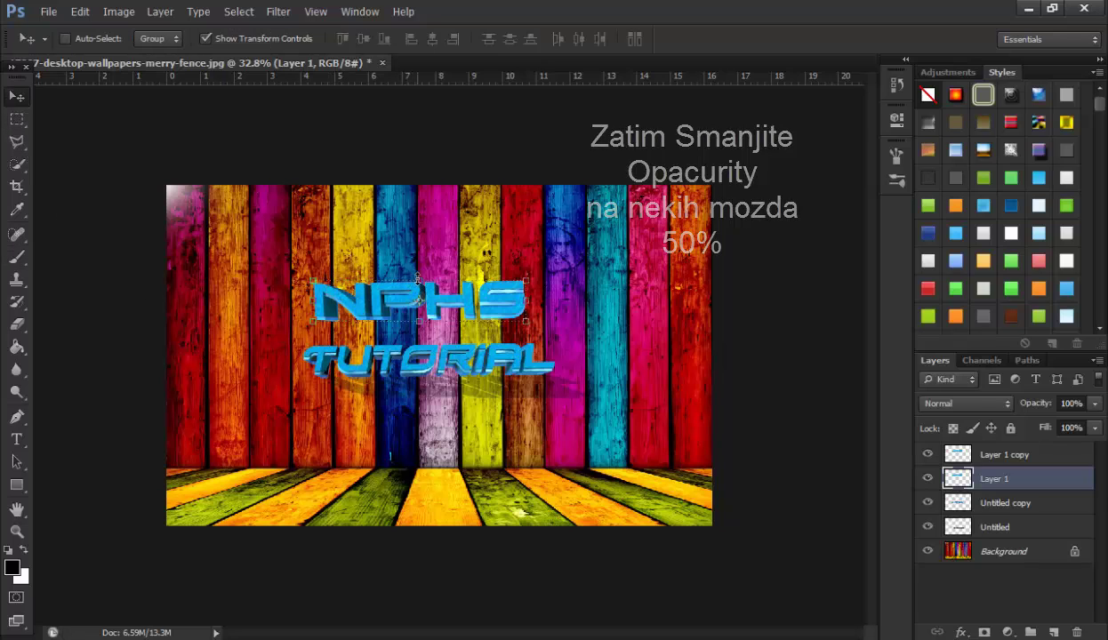
Step: Skew the lower NPHS copy flat and paint it solid black as a shadow
{"action": "key", "text": "ctrl+t"}
{"action": "left_click_drag", "start_coordinate": [420, 320], "coordinate": [491, 336], "text": "ctrl"}
{"action": "key", "text": "Return"}
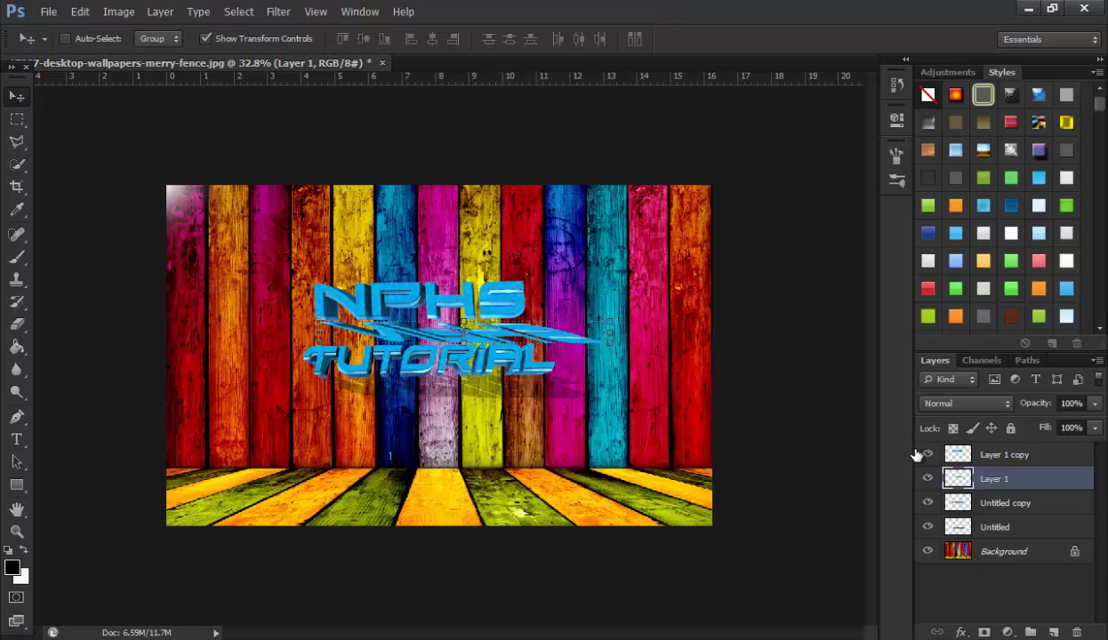
{"action": "left_click", "coordinate": [958, 484], "text": "ctrl"}
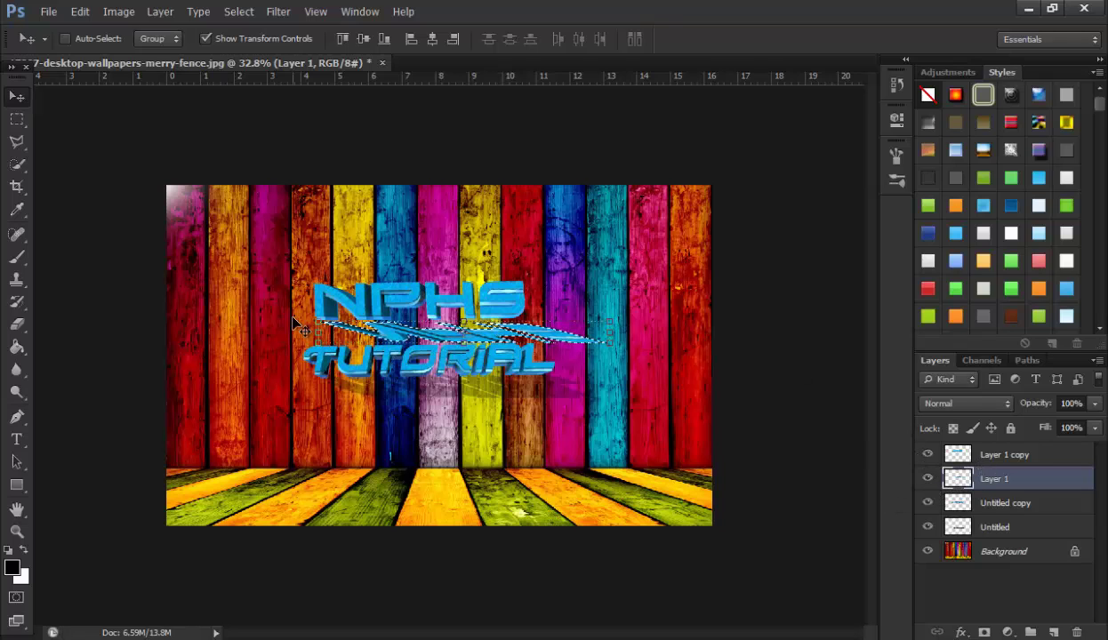
{"action": "left_click", "coordinate": [16, 257]}
{"action": "left_click_drag", "start_coordinate": [322, 333], "coordinate": [594, 346]}
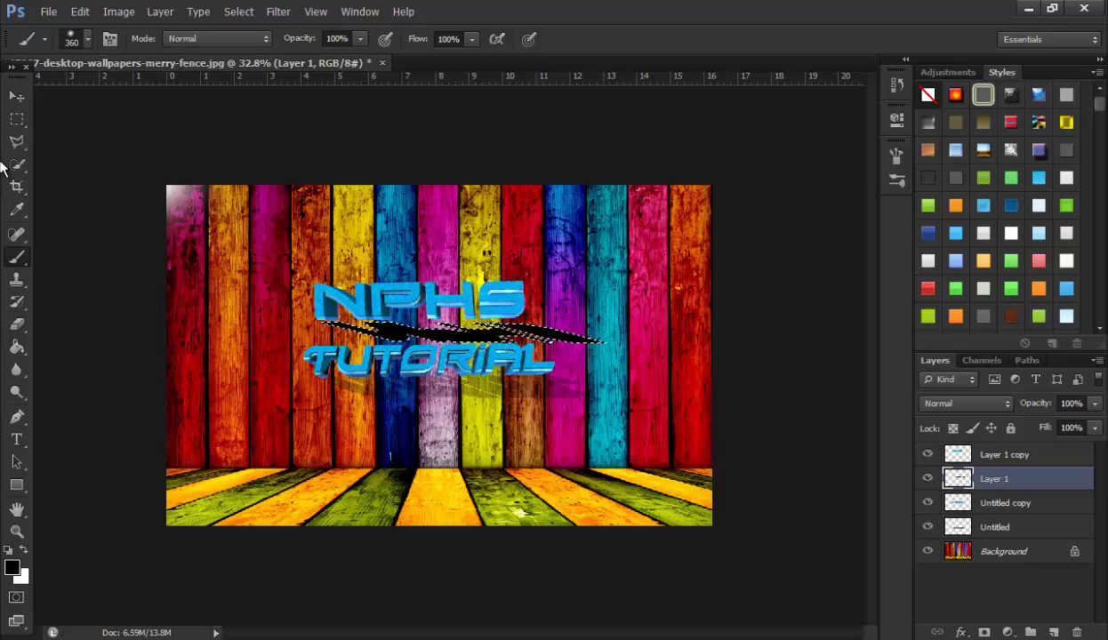
{"action": "key", "text": "ctrl+d"}
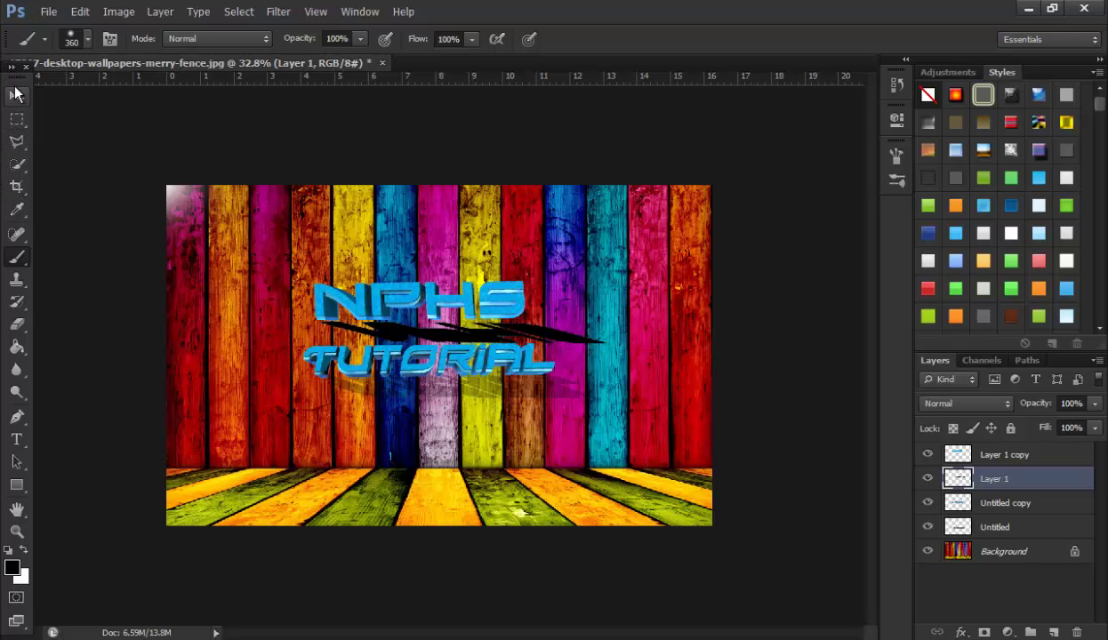
Step: Position the NPHS shadow between the two words and fade it to 55% opacity
{"action": "left_click", "coordinate": [16, 95]}
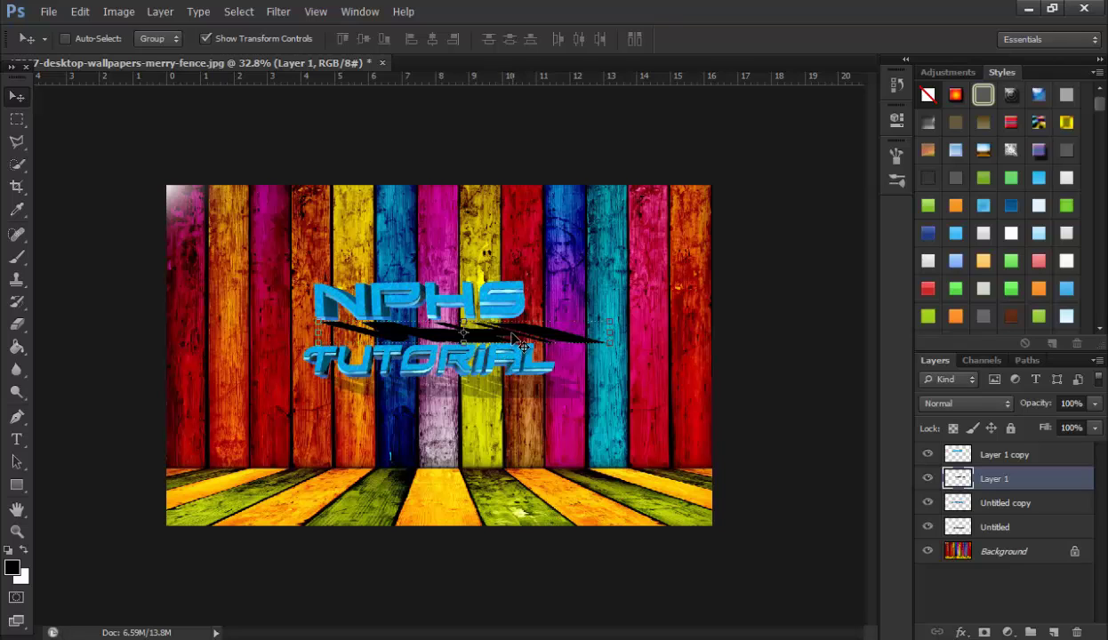
{"action": "left_click_drag", "start_coordinate": [520, 342], "coordinate": [505, 338]}
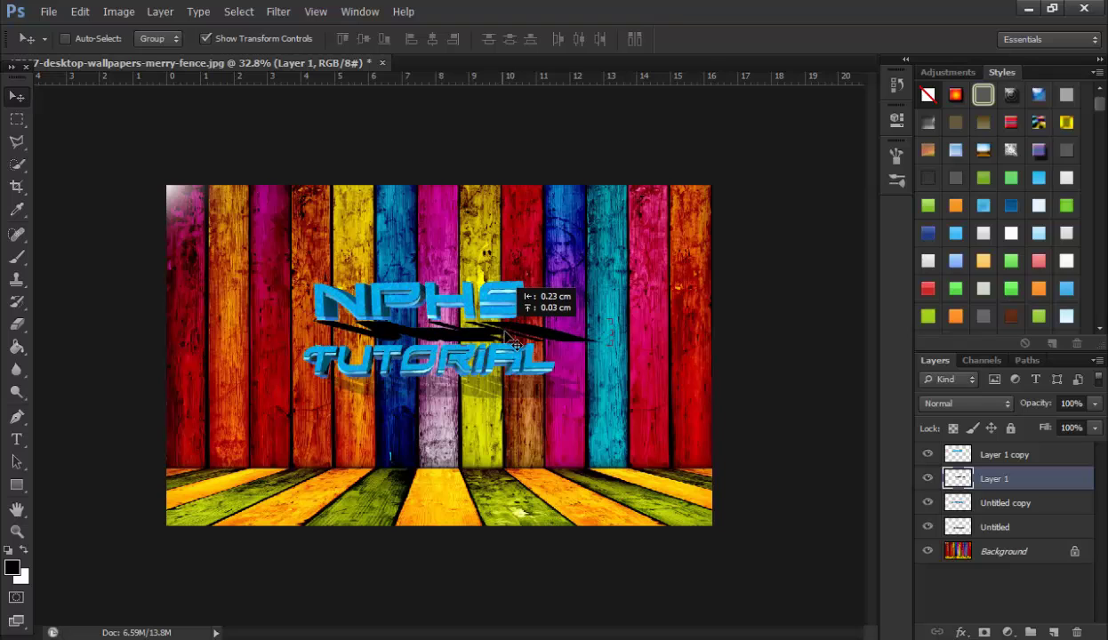
{"action": "left_click_drag", "start_coordinate": [505, 338], "coordinate": [507, 331]}
{"action": "left_click", "coordinate": [564, 436]}
{"action": "left_click_drag", "start_coordinate": [563, 436], "coordinate": [552, 434]}
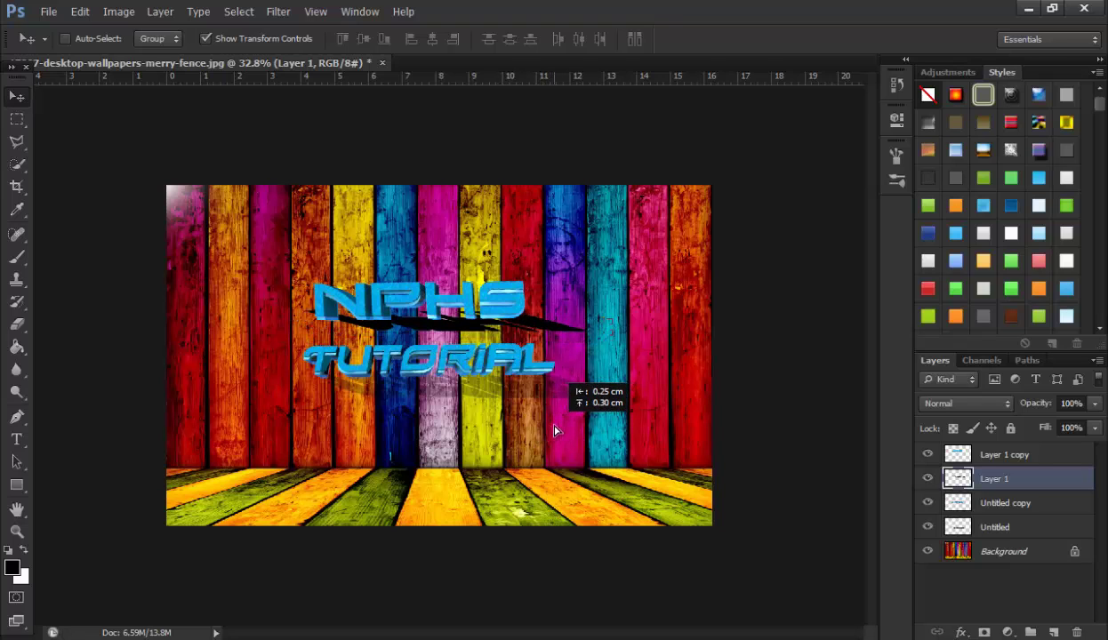
{"action": "left_click_drag", "start_coordinate": [551, 434], "coordinate": [555, 431]}
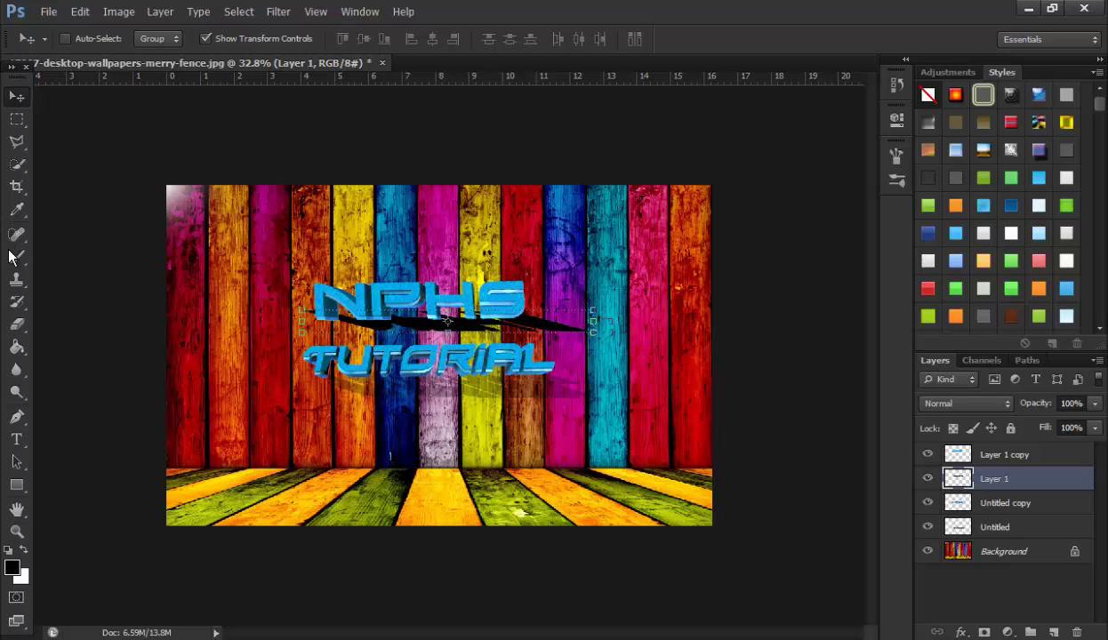
{"action": "left_click", "coordinate": [17, 323]}
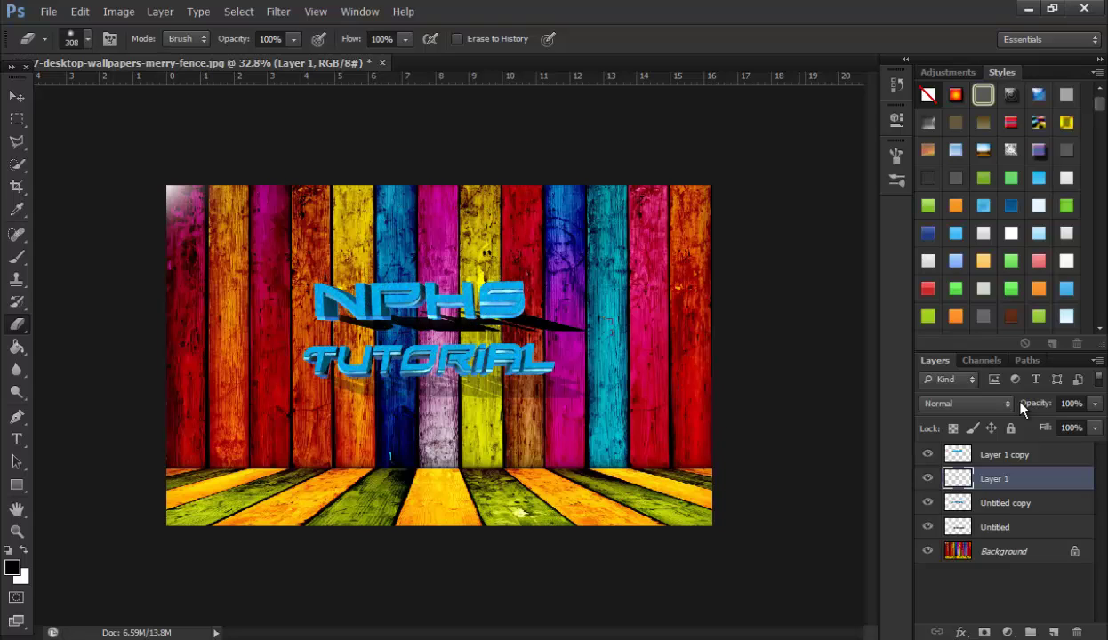
{"action": "left_click", "coordinate": [1096, 406]}
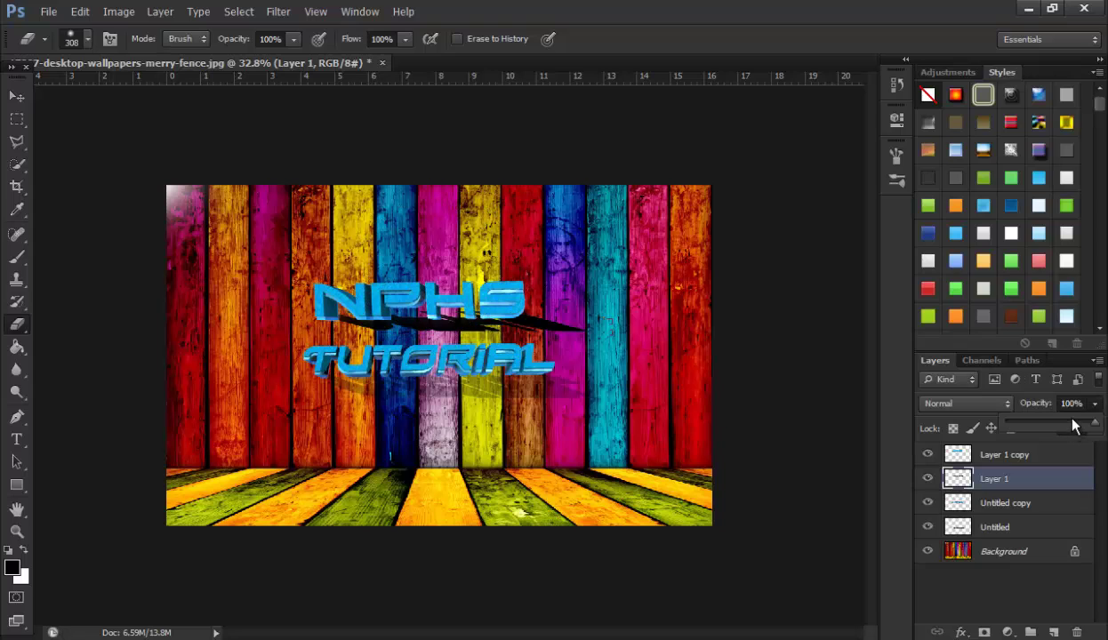
{"action": "left_click_drag", "start_coordinate": [1074, 427], "coordinate": [1030, 423]}
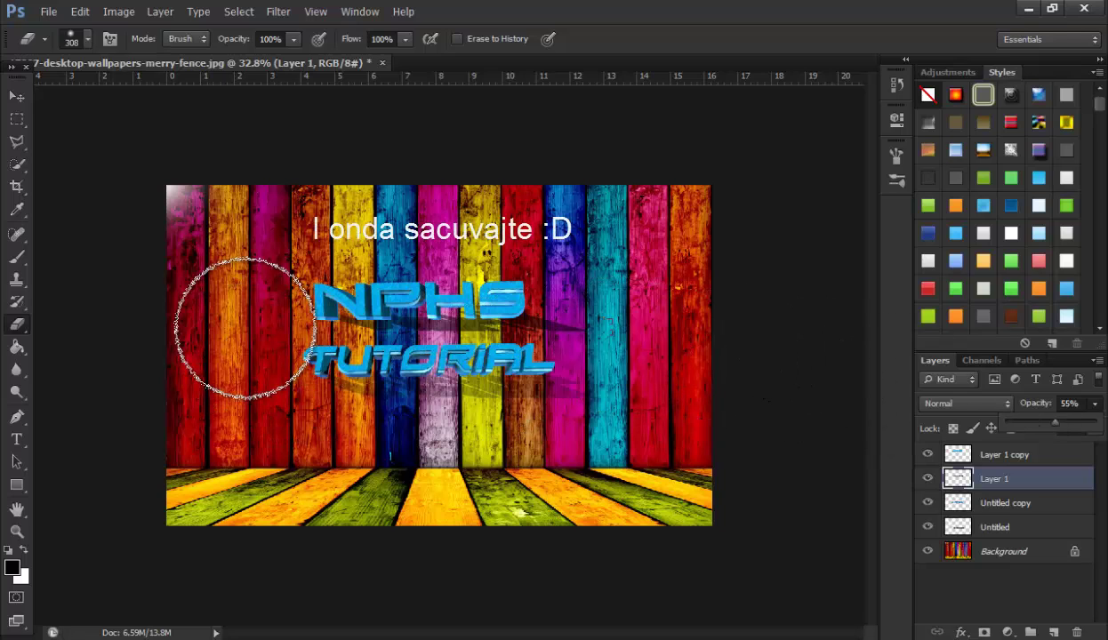
Step: Bring up Save As to store the fence artwork as a layered PSD
{"action": "left_click", "coordinate": [49, 11]}
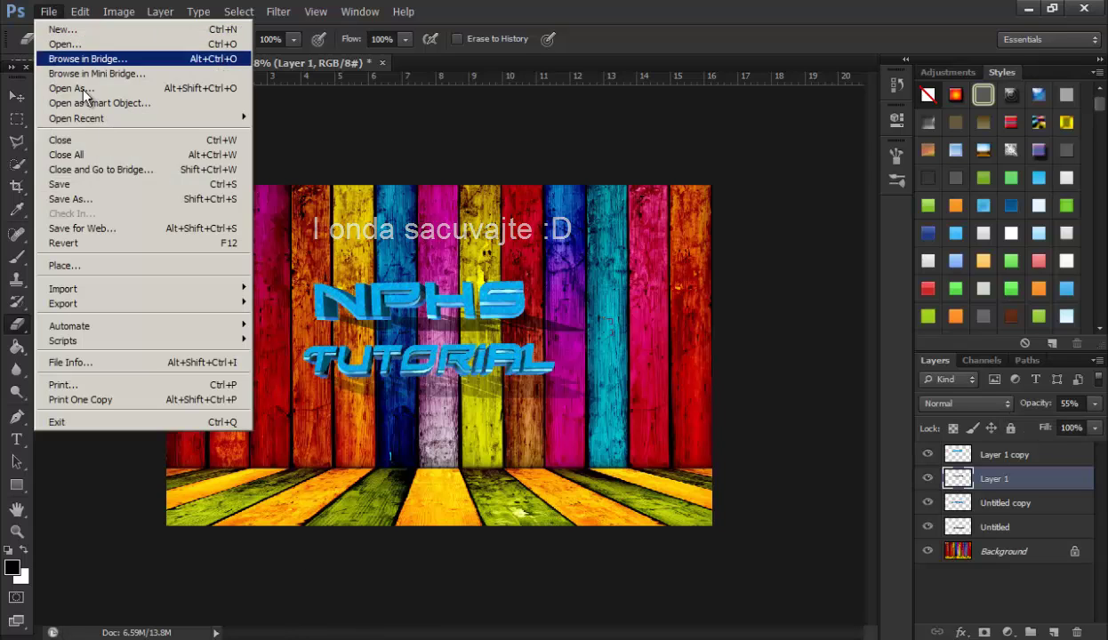
{"action": "left_click", "coordinate": [80, 200]}
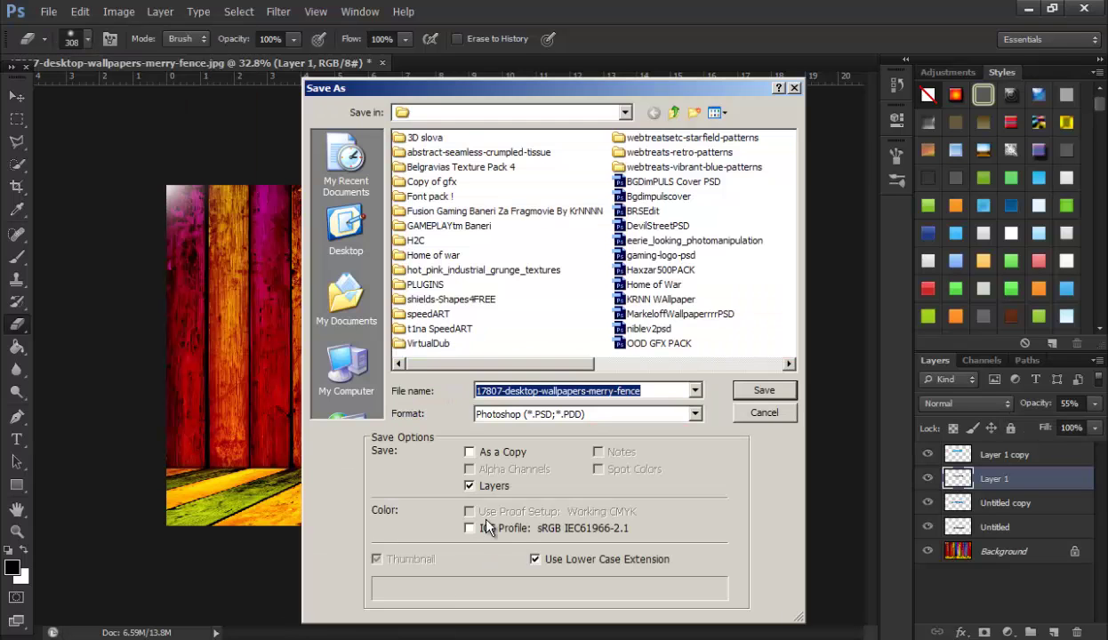